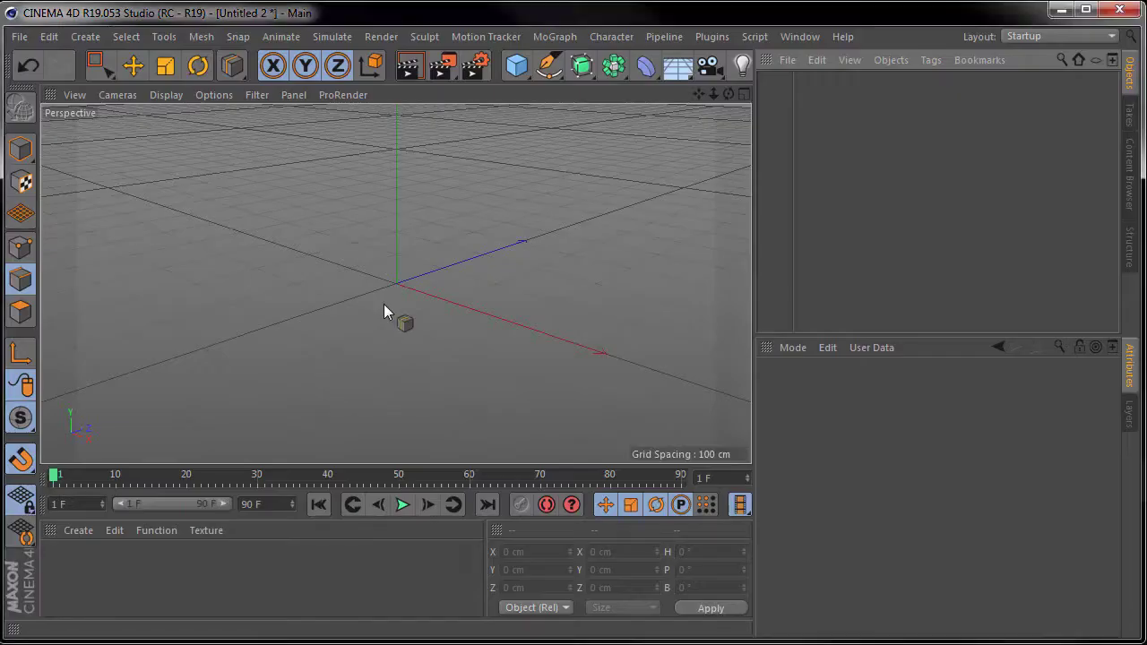
Add a 20×200×100 cm cube, make it editable, start a 50% loop cut, and reduce the fillet to 5 cm.
{"action": "left_click", "coordinate": [516, 65]}
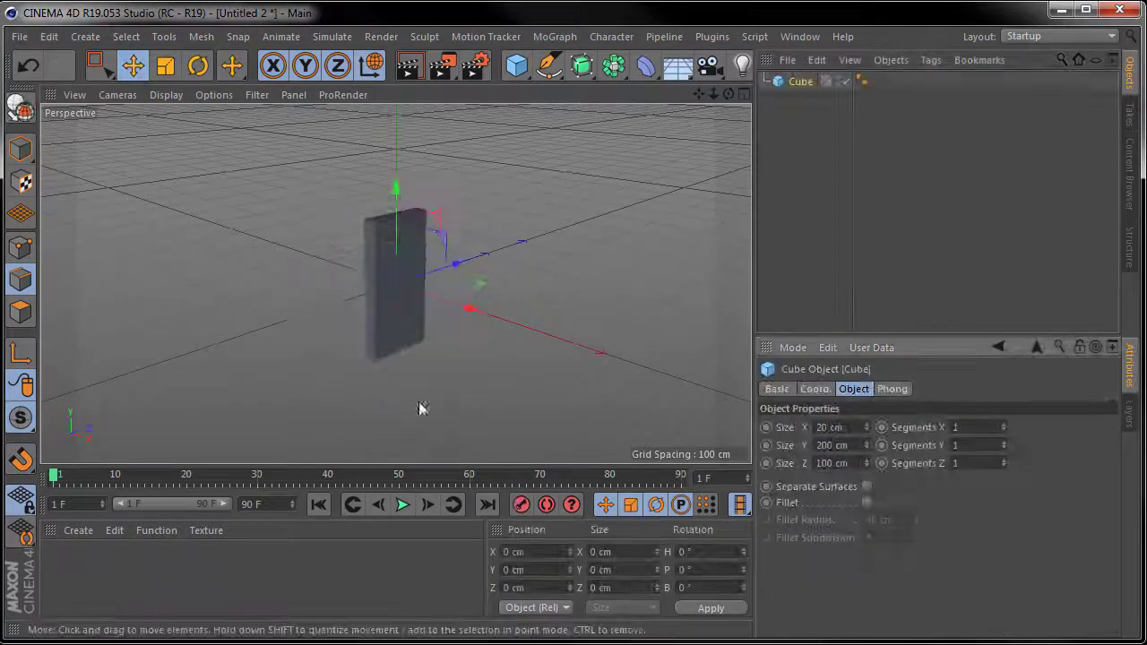
{"action": "key", "text": "c"}
{"action": "right_click", "coordinate": [188, 434]}
{"action": "left_click", "coordinate": [201, 370]}
{"action": "left_click", "coordinate": [401, 267]}
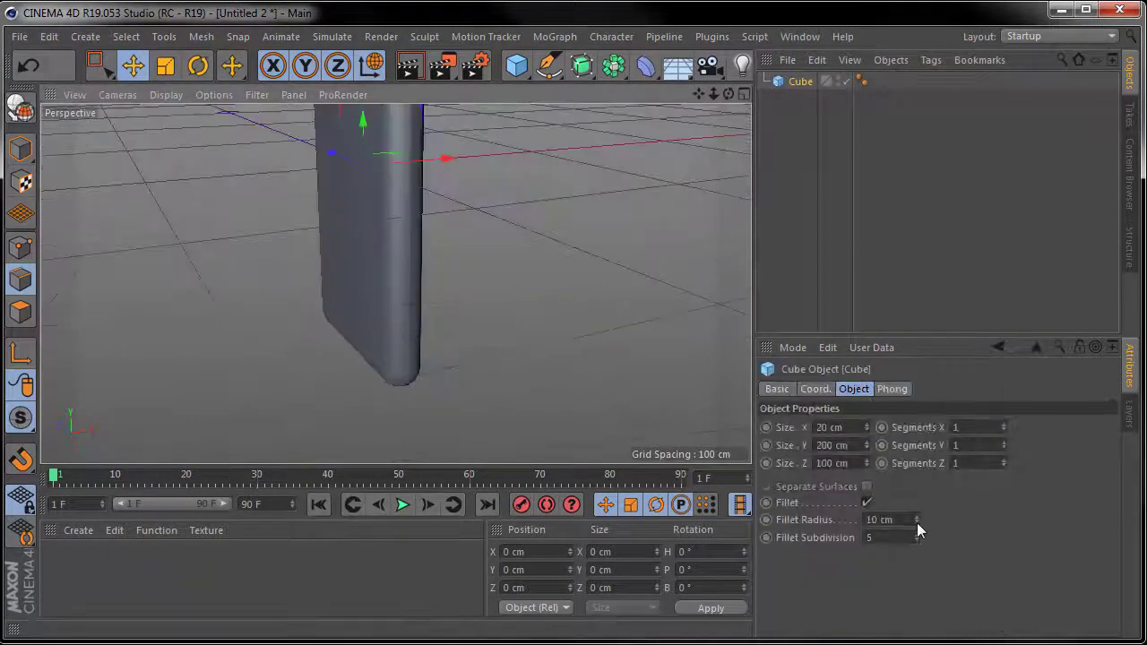
{"action": "left_click_drag", "start_coordinate": [917, 524], "coordinate": [917, 537]}
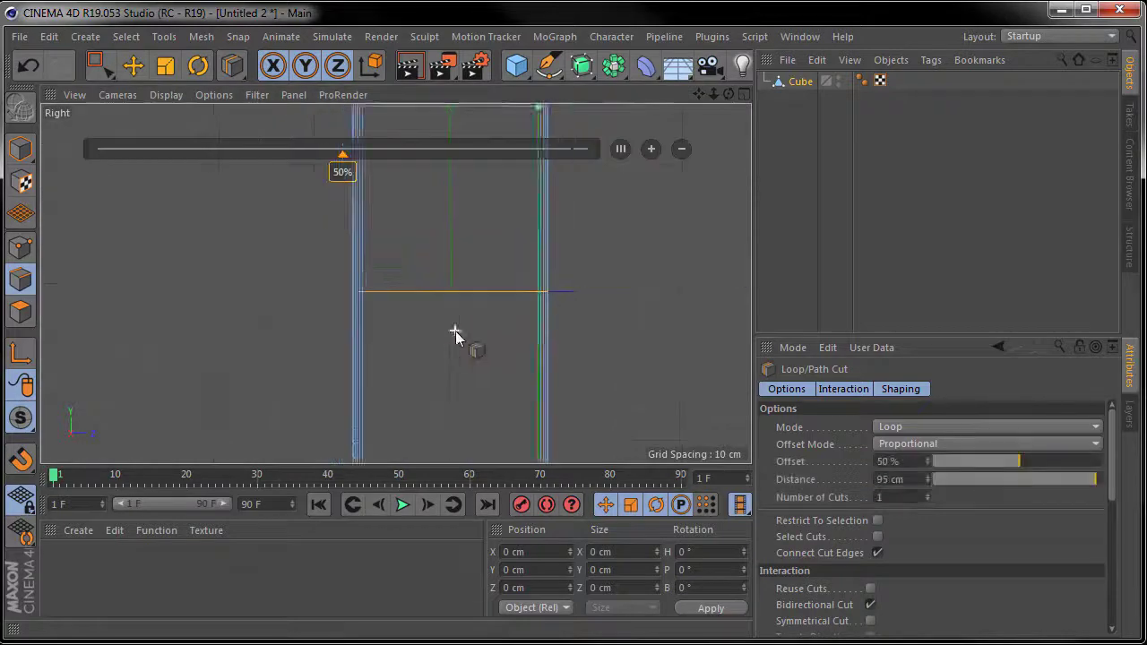
Show all four viewports and bring the slab's lower end into view.
{"action": "middle_click", "coordinate": [452, 445]}
{"action": "middle_click_drag", "start_coordinate": [573, 406], "coordinate": [562, 361], "text": "alt"}
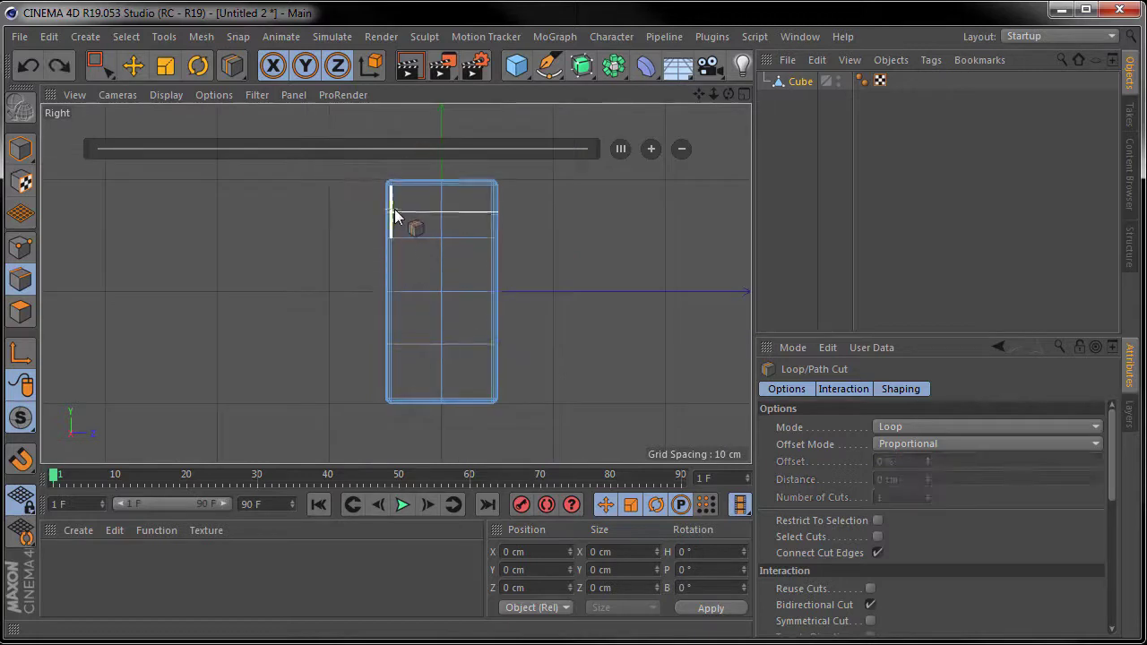
Start a Line Cut diagonal across the slab to its top-right corner, then undo it.
{"action": "right_click", "coordinate": [551, 148]}
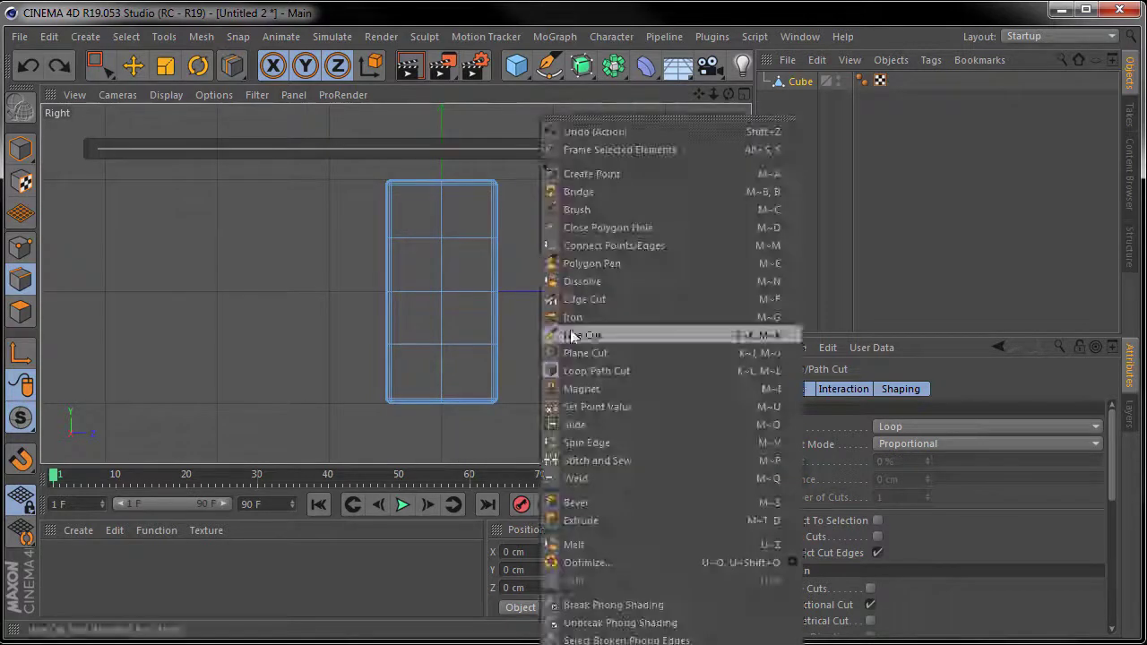
{"action": "left_click", "coordinate": [591, 333]}
{"action": "left_click", "coordinate": [261, 137]}
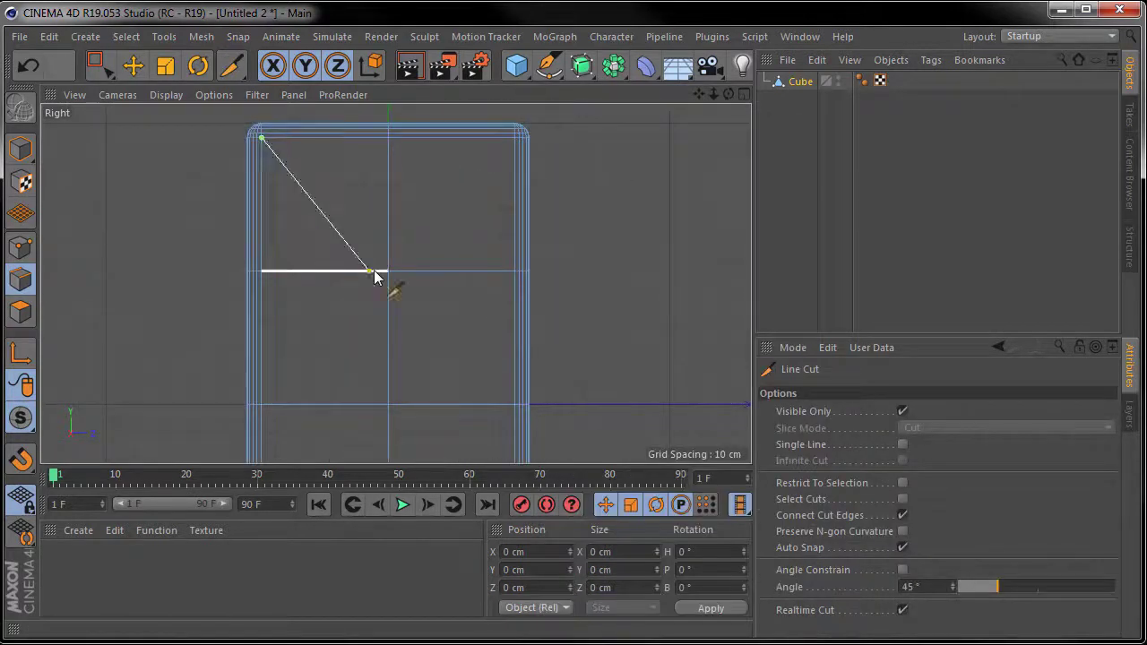
{"action": "left_click", "coordinate": [514, 138]}
{"action": "scroll", "coordinate": [358, 263], "scroll_direction": "down", "scroll_amount": 2}
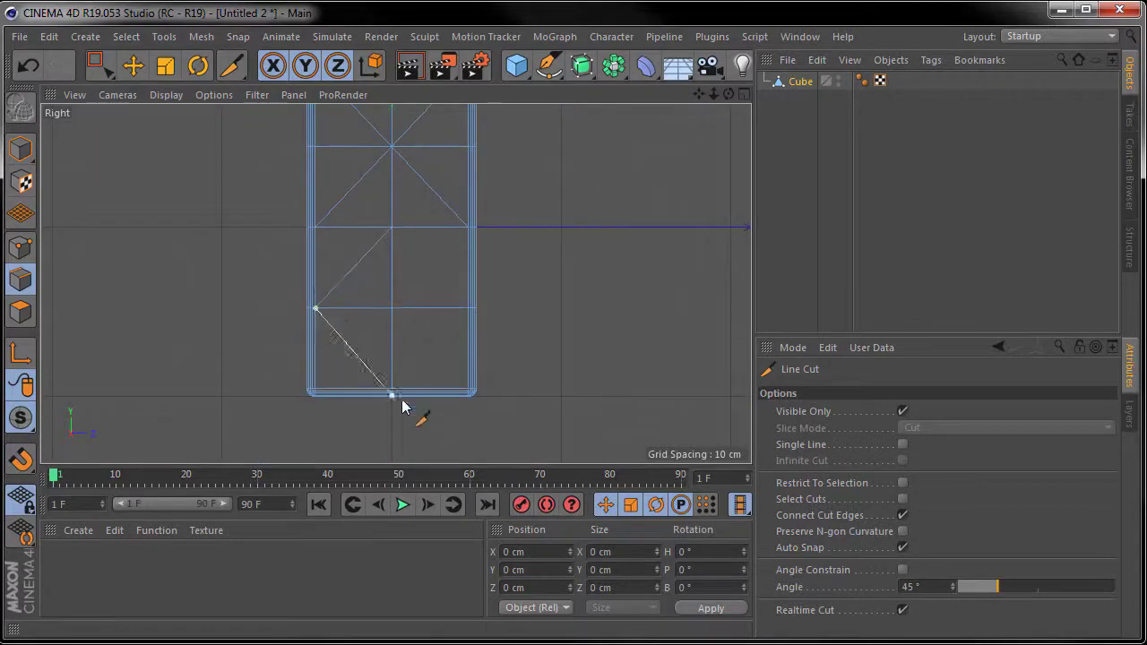
{"action": "scroll", "coordinate": [402, 241], "scroll_direction": "down", "scroll_amount": 2}
{"action": "key", "text": "ctrl+z"}
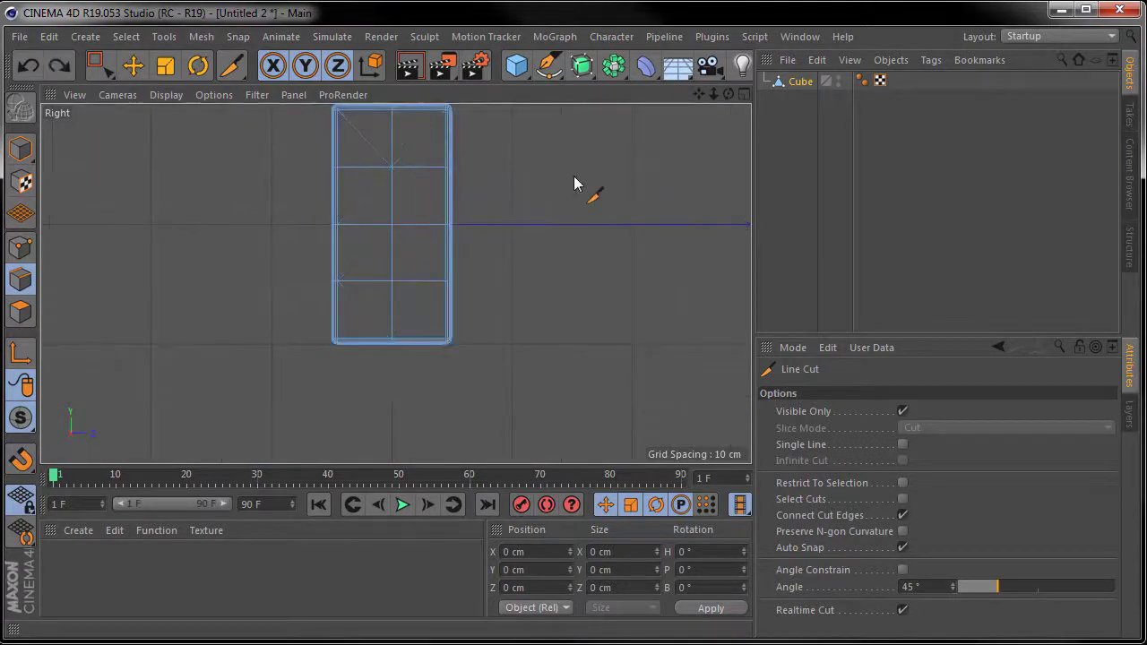
Switch from Loop/Path Cut back to Line Cut and begin a new diagonal cut on the slab.
{"action": "key", "text": "k"}
{"action": "key", "text": "l"}
{"action": "scroll", "coordinate": [451, 318], "scroll_direction": "up", "scroll_amount": 1}
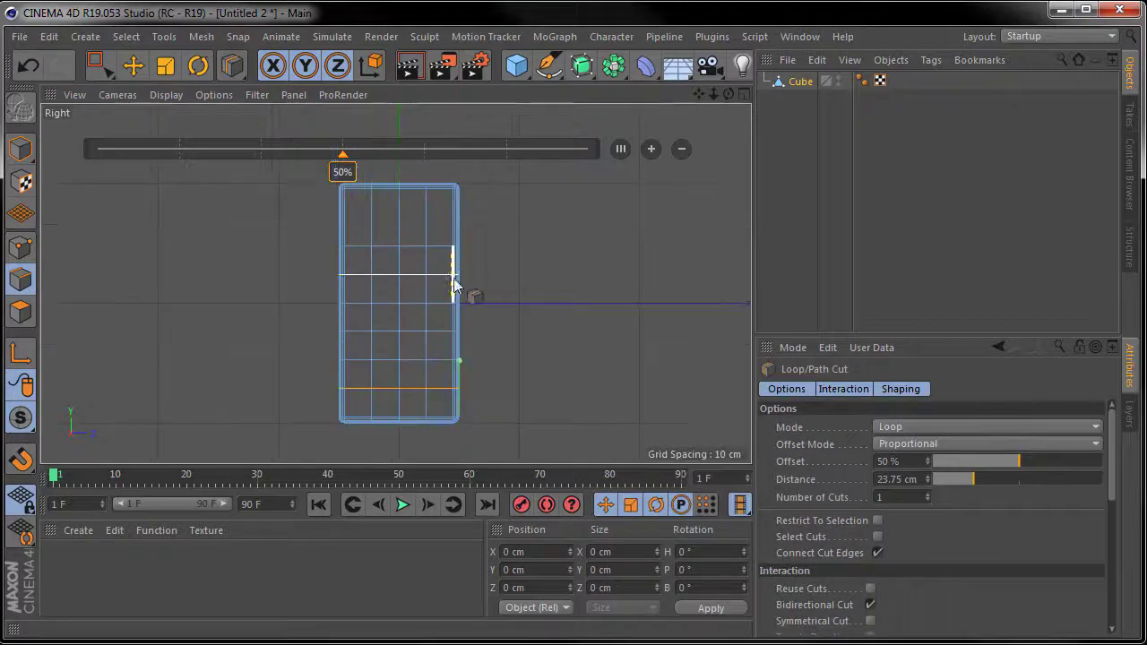
{"action": "key", "text": "m"}
{"action": "key", "text": "k"}
{"action": "scroll", "coordinate": [350, 307], "scroll_direction": "up", "scroll_amount": 1}
{"action": "left_click", "coordinate": [341, 301]}
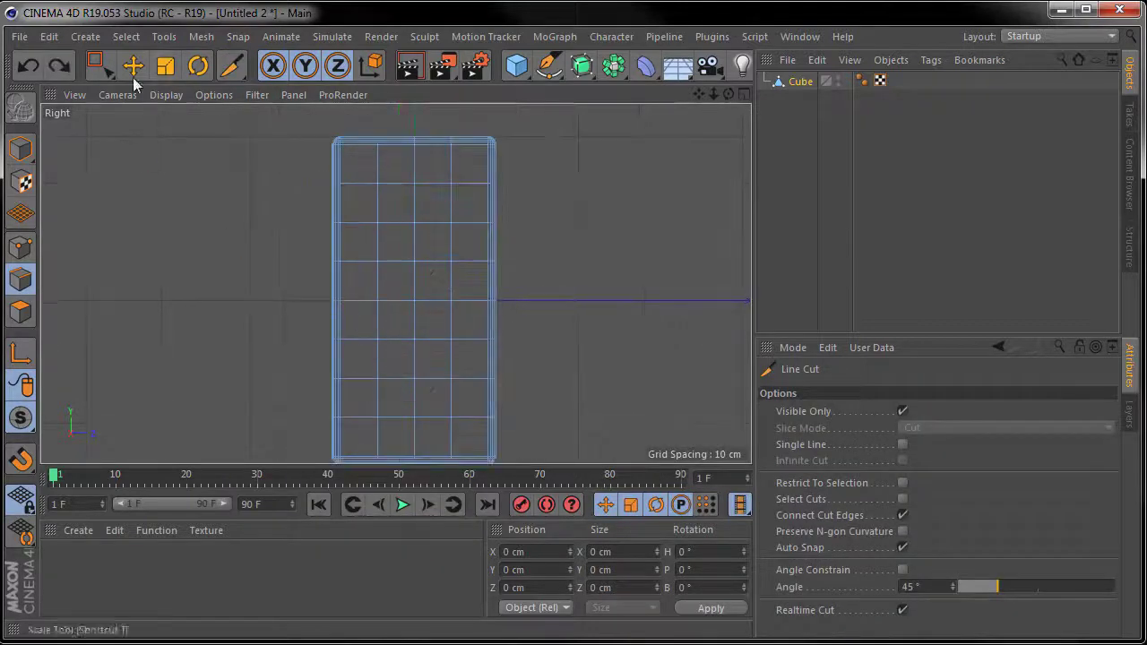
{"action": "key", "text": "m"}
{"action": "key", "text": "k"}
{"action": "scroll", "coordinate": [341, 452], "scroll_direction": "up", "scroll_amount": 3}
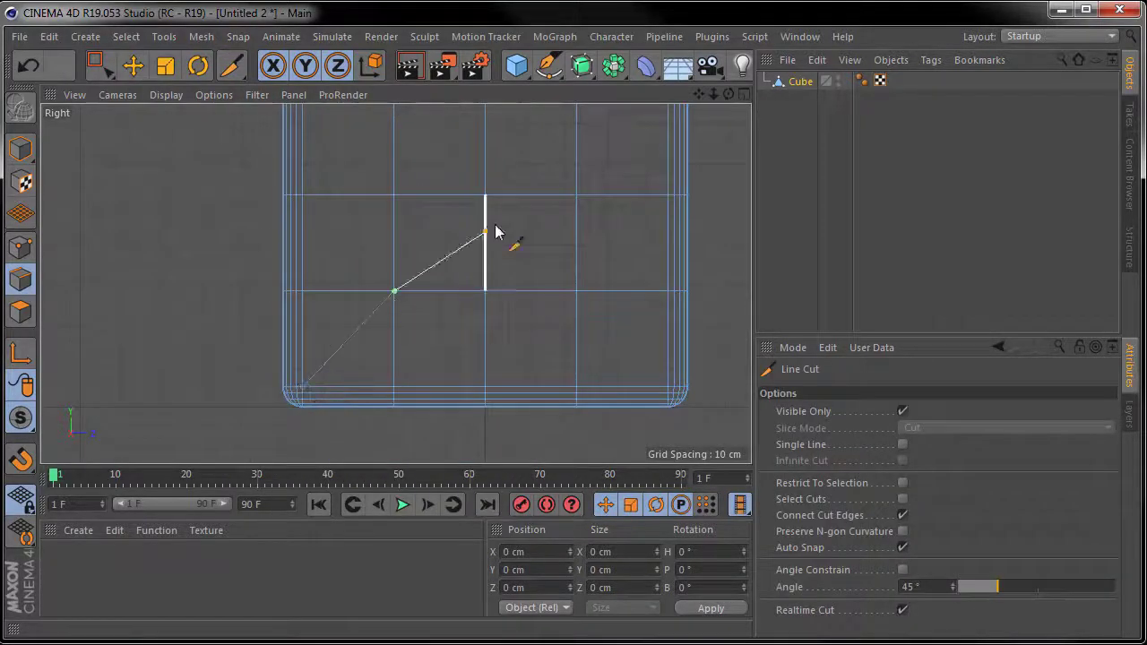
Run the diagonal cut through the grid to the slab's bottom-right corner, undoing one stray segment.
{"action": "middle_click_drag", "start_coordinate": [495, 231], "coordinate": [465, 239]}
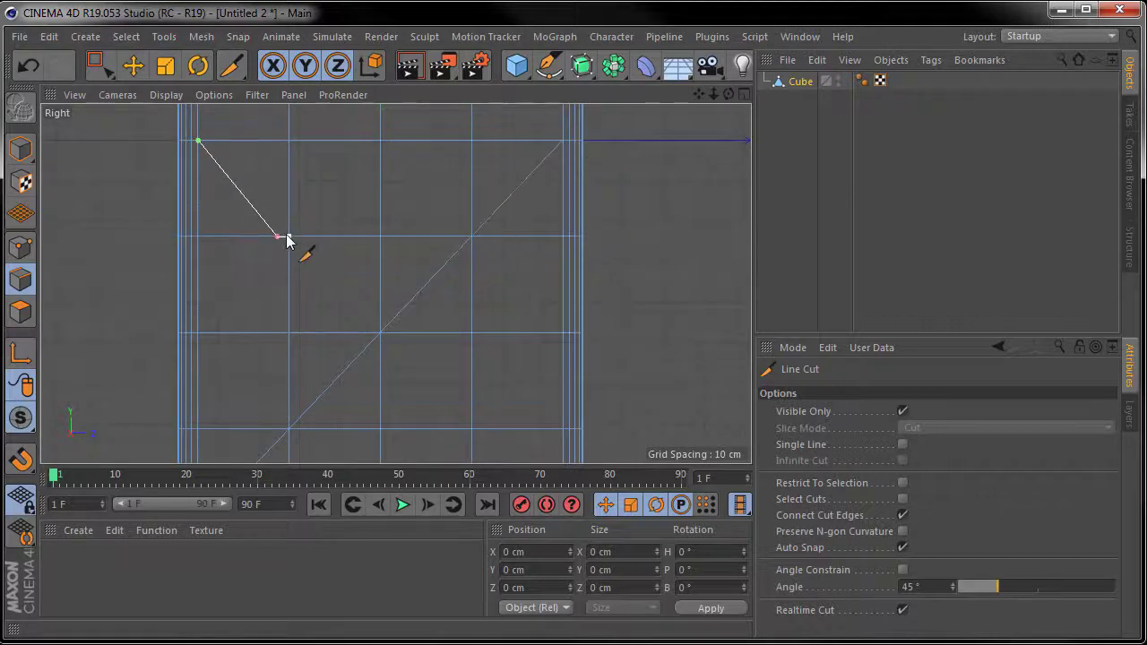
{"action": "left_click", "coordinate": [469, 428]}
{"action": "scroll", "coordinate": [460, 348], "scroll_direction": "down", "scroll_amount": 2}
{"action": "left_click", "coordinate": [475, 318]}
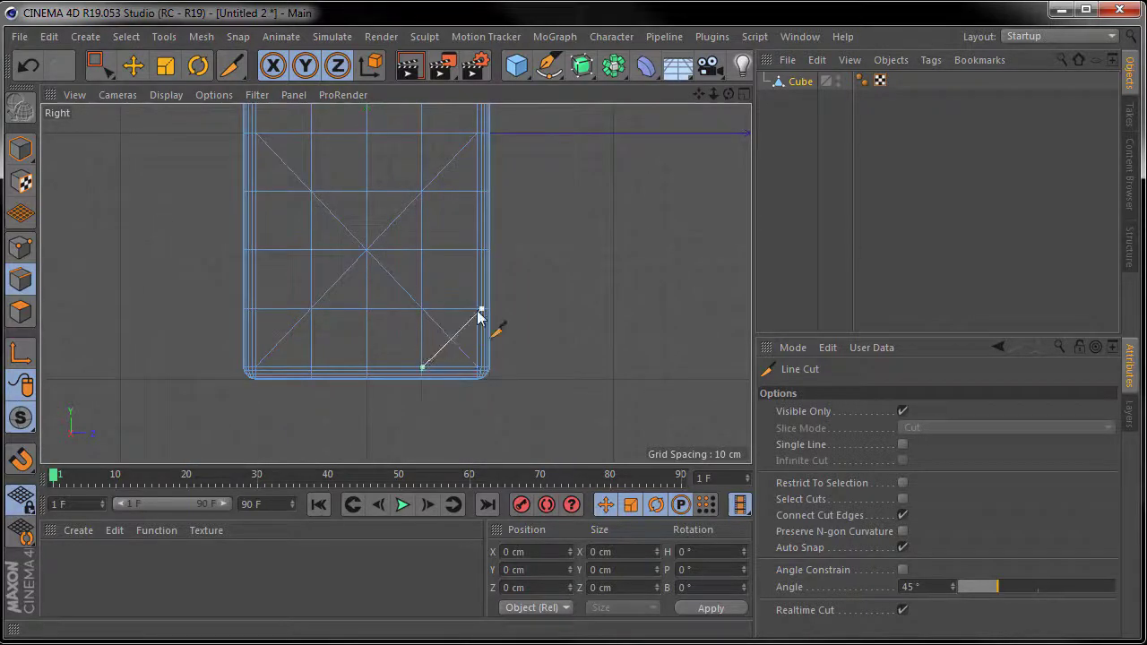
{"action": "key", "text": "ctrl+z"}
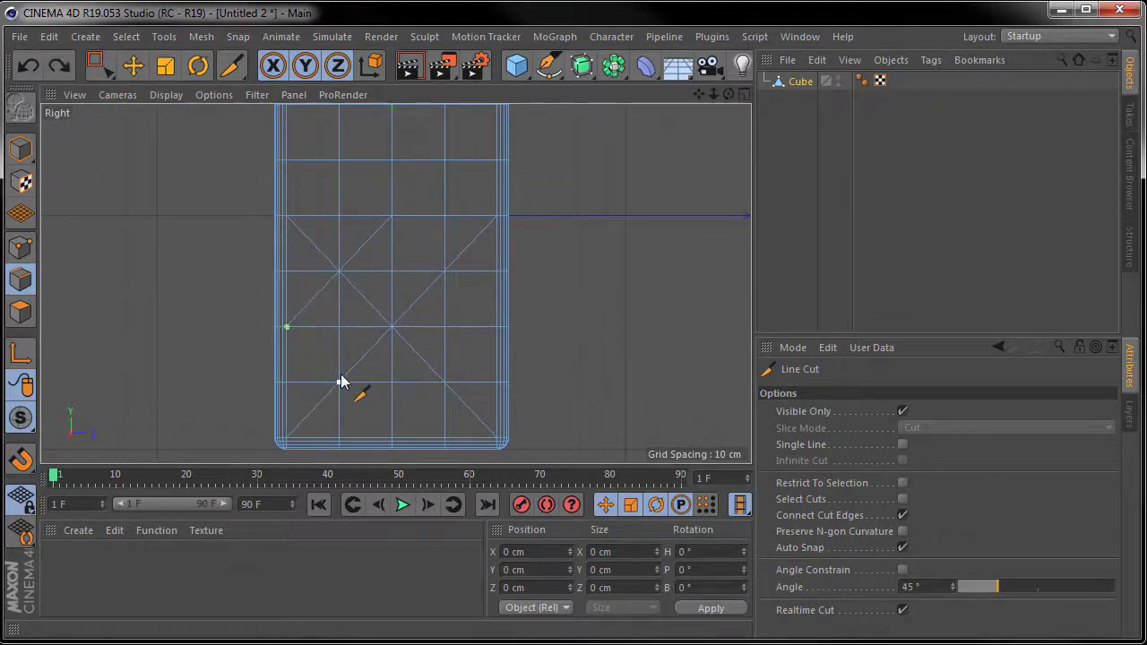
{"action": "scroll", "coordinate": [504, 296], "scroll_direction": "down", "scroll_amount": 3}
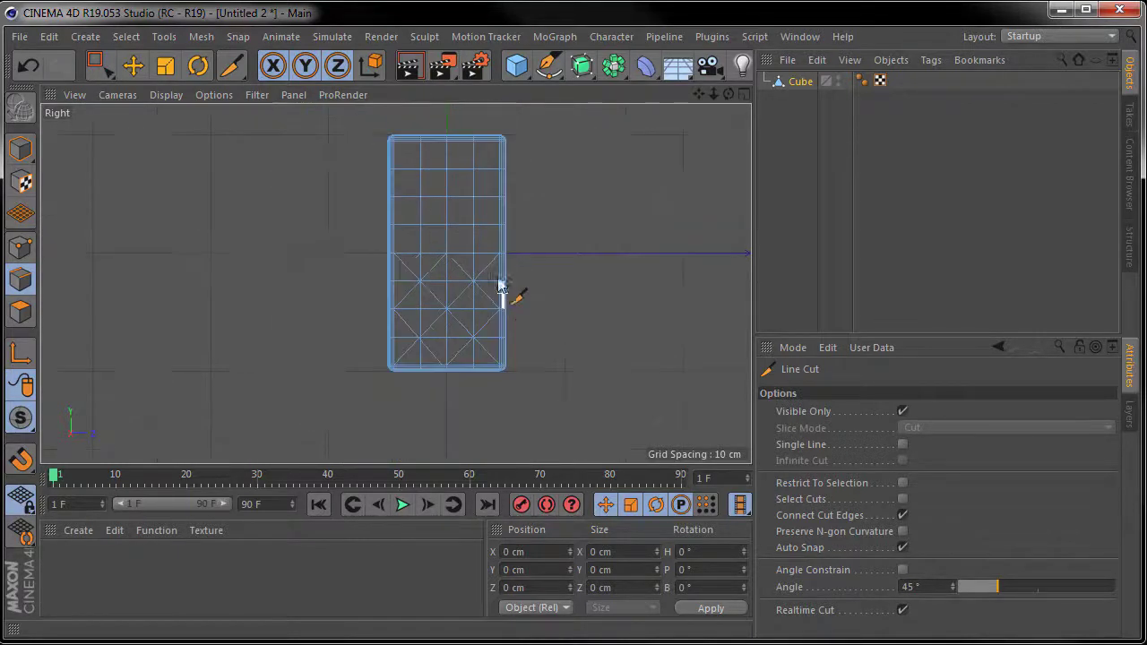
{"action": "scroll", "coordinate": [504, 297], "scroll_direction": "up", "scroll_amount": 2}
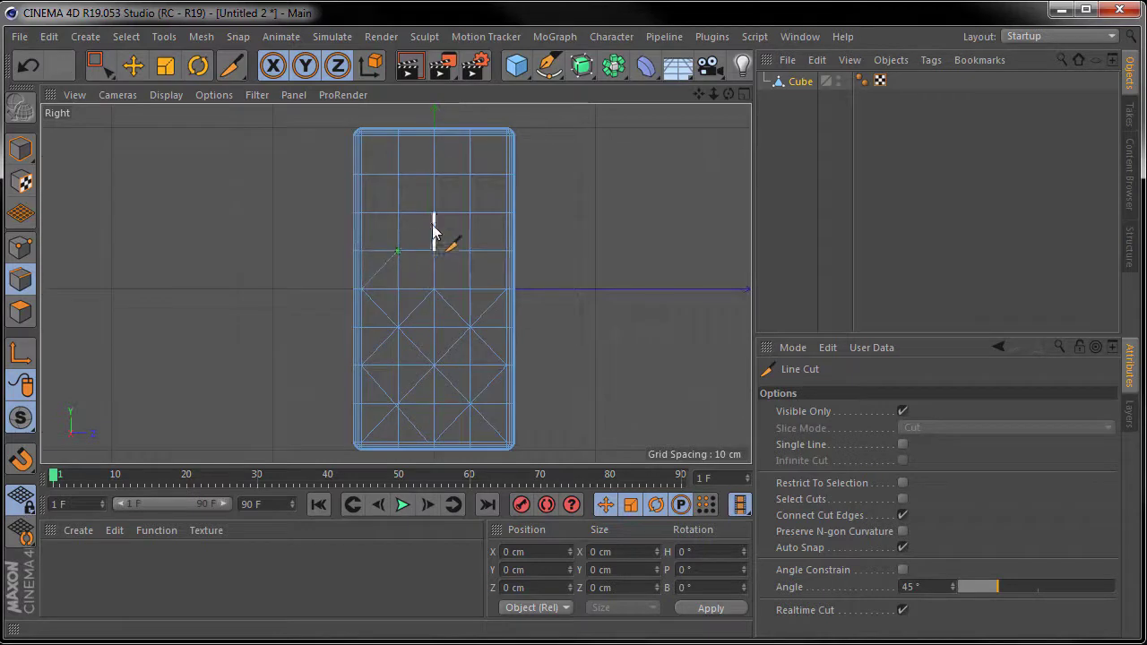
{"action": "scroll", "coordinate": [507, 136], "scroll_direction": "up", "scroll_amount": 3}
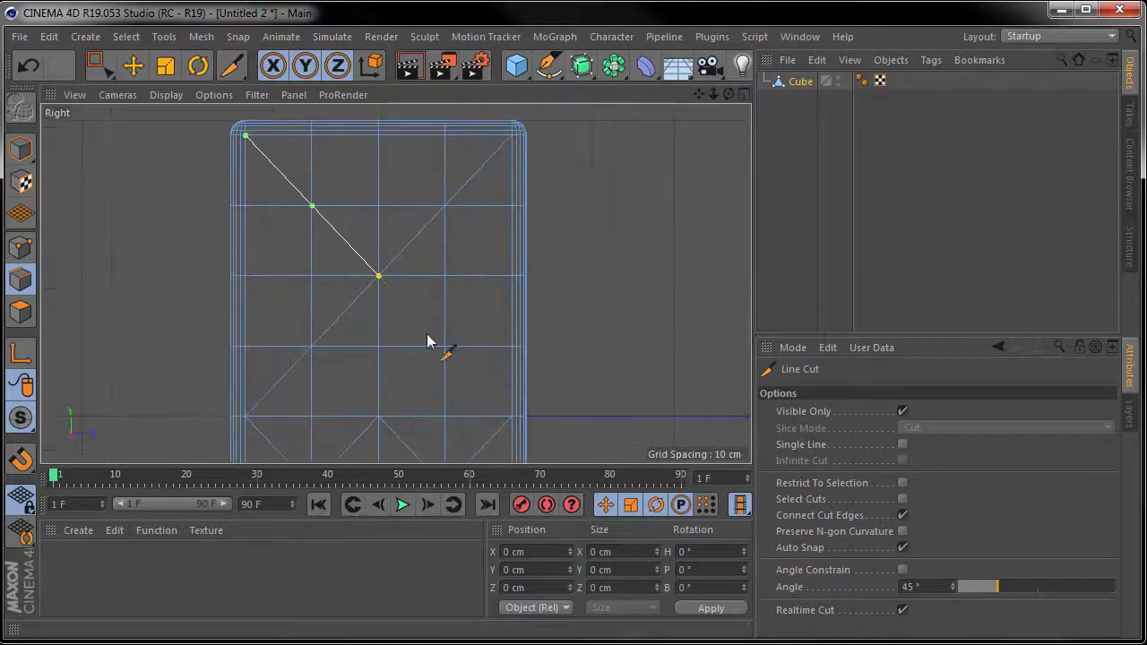
{"action": "left_click", "coordinate": [515, 417]}
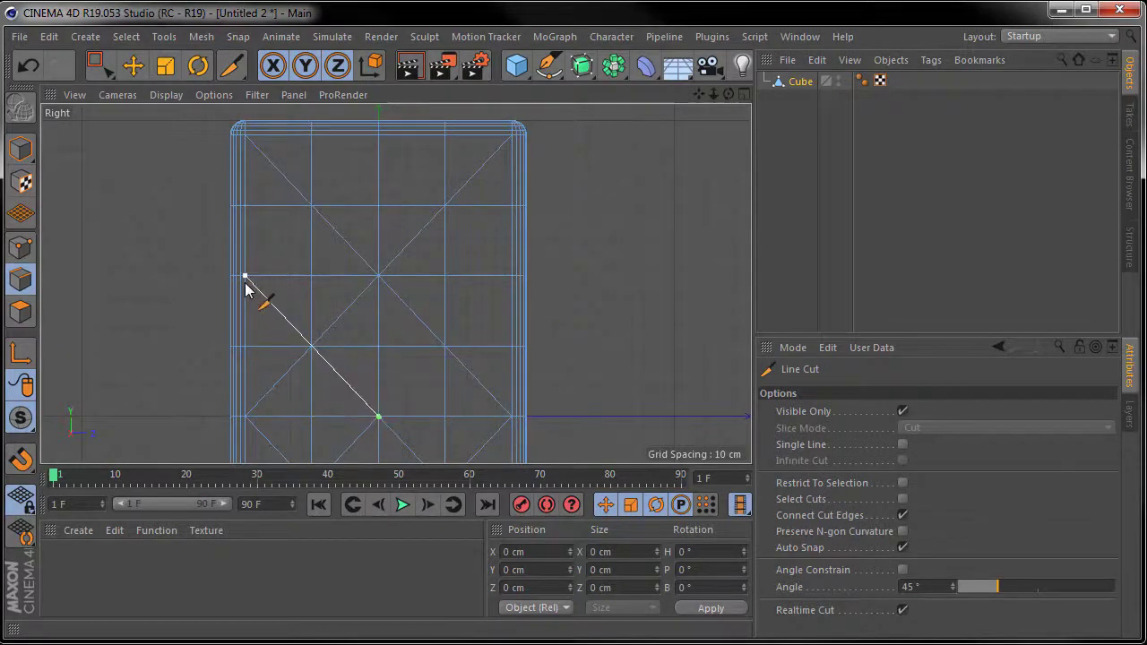
{"action": "scroll", "coordinate": [392, 303], "scroll_direction": "down", "scroll_amount": 3}
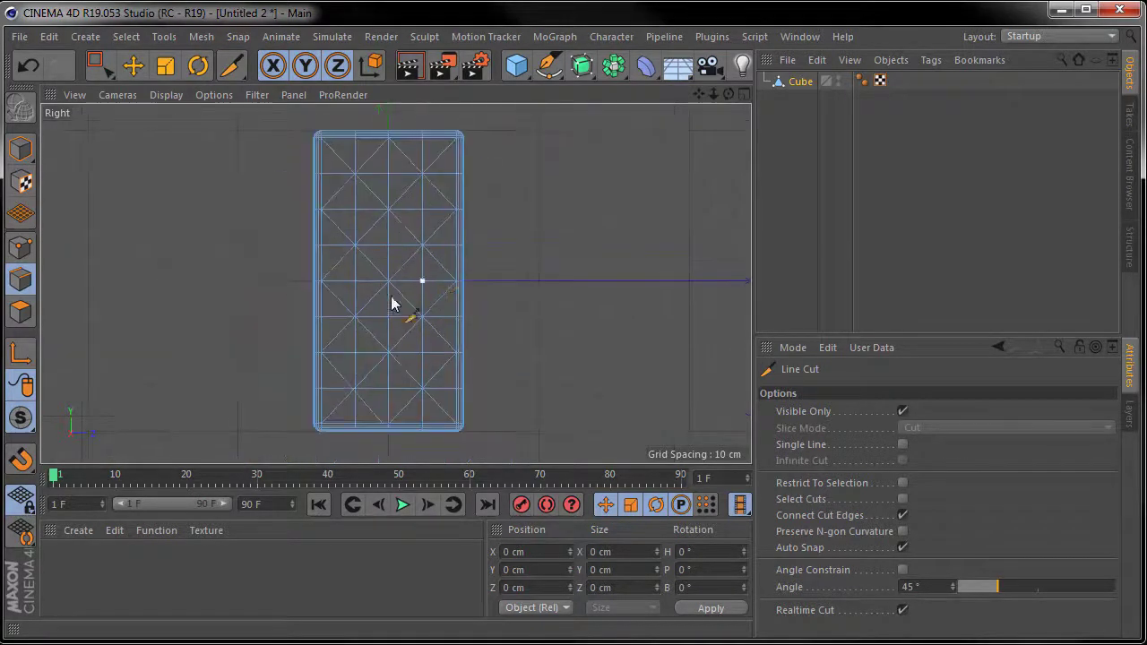
{"action": "key", "text": "e"}
{"action": "scroll", "coordinate": [474, 320], "scroll_direction": "up", "scroll_amount": 5}
Inspect the cut slab in the Perspective view, then return to the single Right view.
{"action": "scroll", "coordinate": [568, 371], "scroll_direction": "up", "scroll_amount": 5}
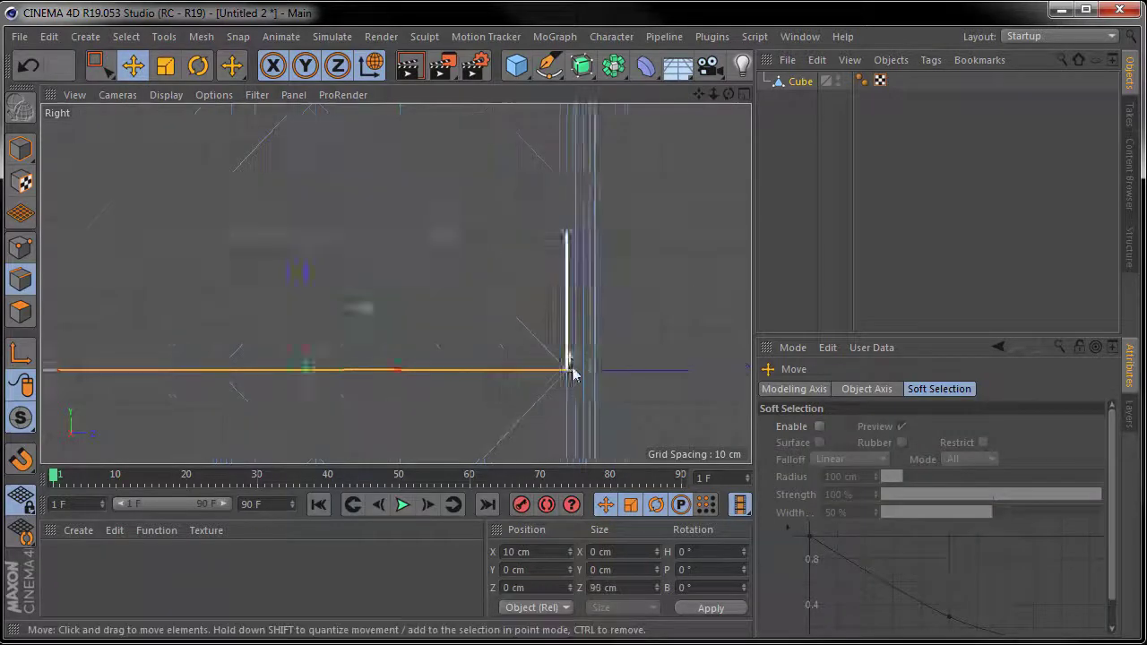
{"action": "scroll", "coordinate": [698, 348], "scroll_direction": "down", "scroll_amount": 5}
{"action": "key", "text": "F1"}
{"action": "left_click_drag", "start_coordinate": [328, 224], "coordinate": [376, 210], "text": "alt"}
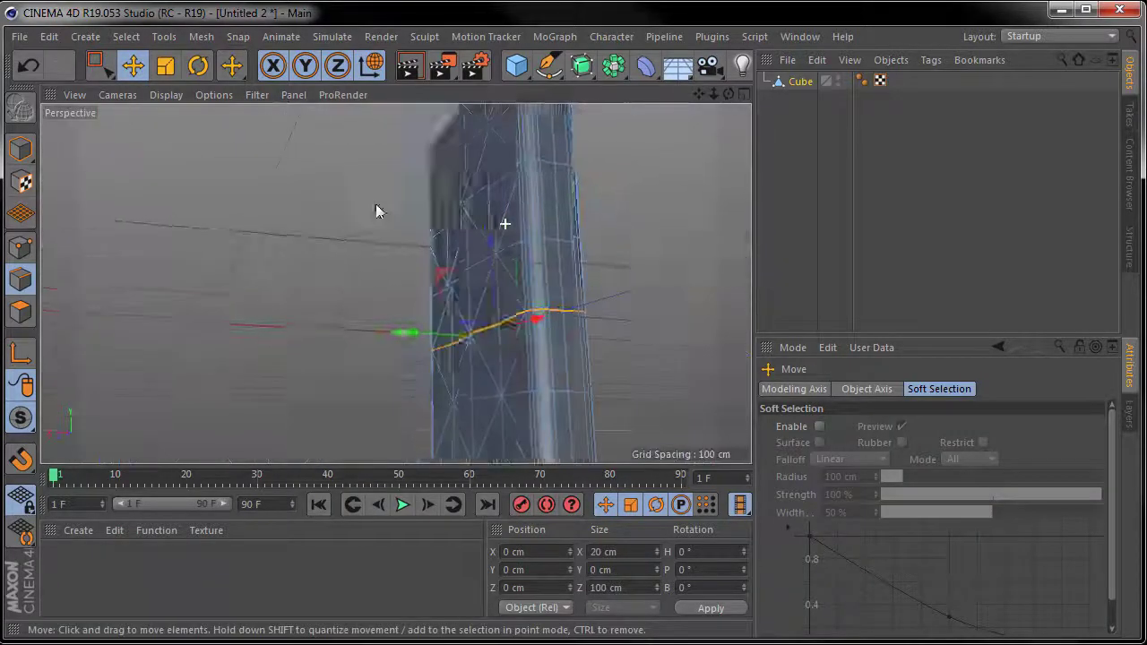
{"action": "right_click", "coordinate": [685, 357]}
{"action": "key", "text": "Escape"}
{"action": "key", "text": "F5"}
{"action": "key", "text": "F3"}
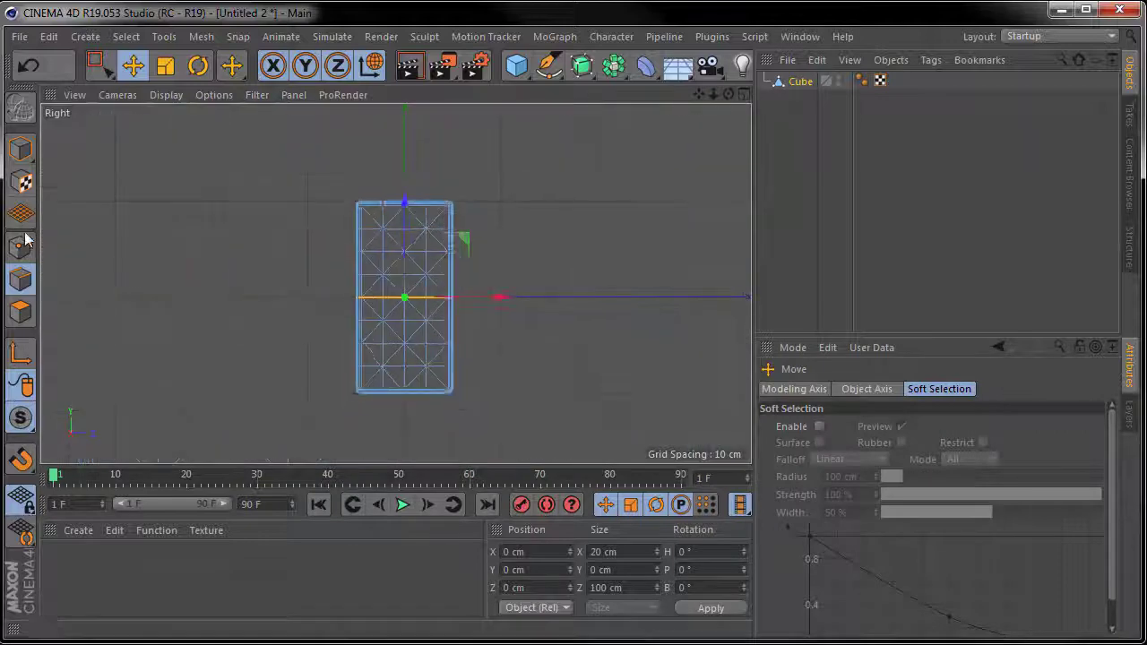
Use Rectangle Selection to select a point on the slab's face grid.
{"action": "key", "text": "0"}
{"action": "left_click", "coordinate": [380, 238]}
{"action": "scroll", "coordinate": [538, 255], "scroll_direction": "up", "scroll_amount": 5}
{"action": "scroll", "coordinate": [528, 262], "scroll_direction": "down", "scroll_amount": 7}
{"action": "scroll", "coordinate": [472, 247], "scroll_direction": "up", "scroll_amount": 3}
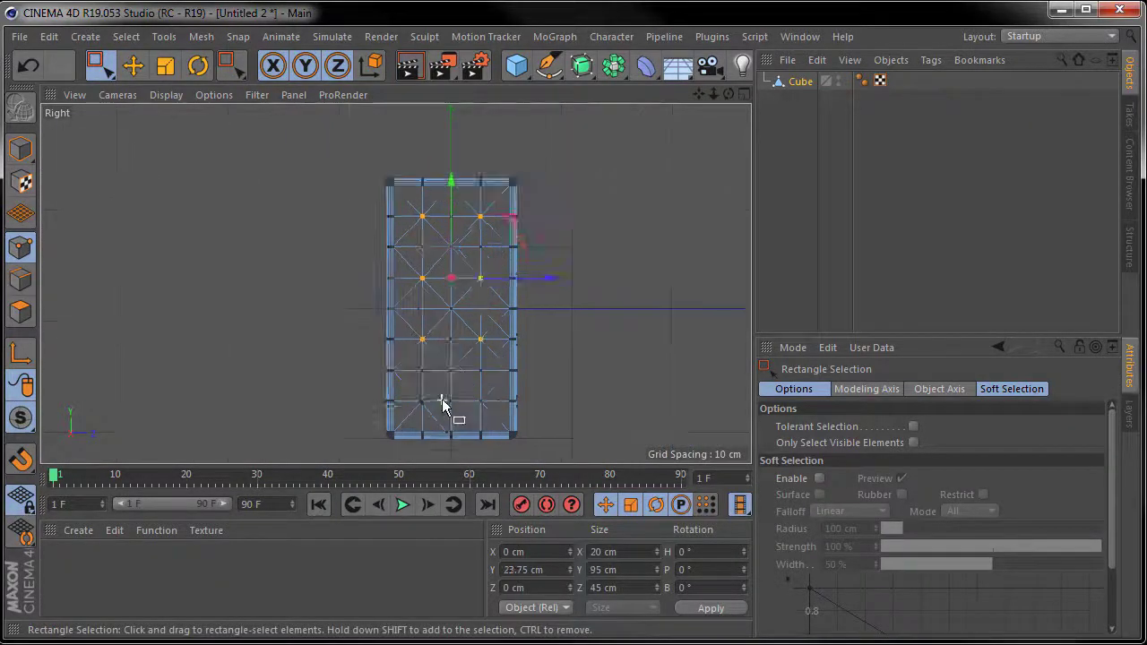
{"action": "scroll", "coordinate": [440, 401], "scroll_direction": "up", "scroll_amount": 5}
Briefly try the Stitch tool, then go back to Rectangle Selection to pick more interior points.
{"action": "key", "text": "e"}
{"action": "key", "text": "m"}
{"action": "key", "text": "p"}
{"action": "scroll", "coordinate": [334, 428], "scroll_direction": "up", "scroll_amount": 5}
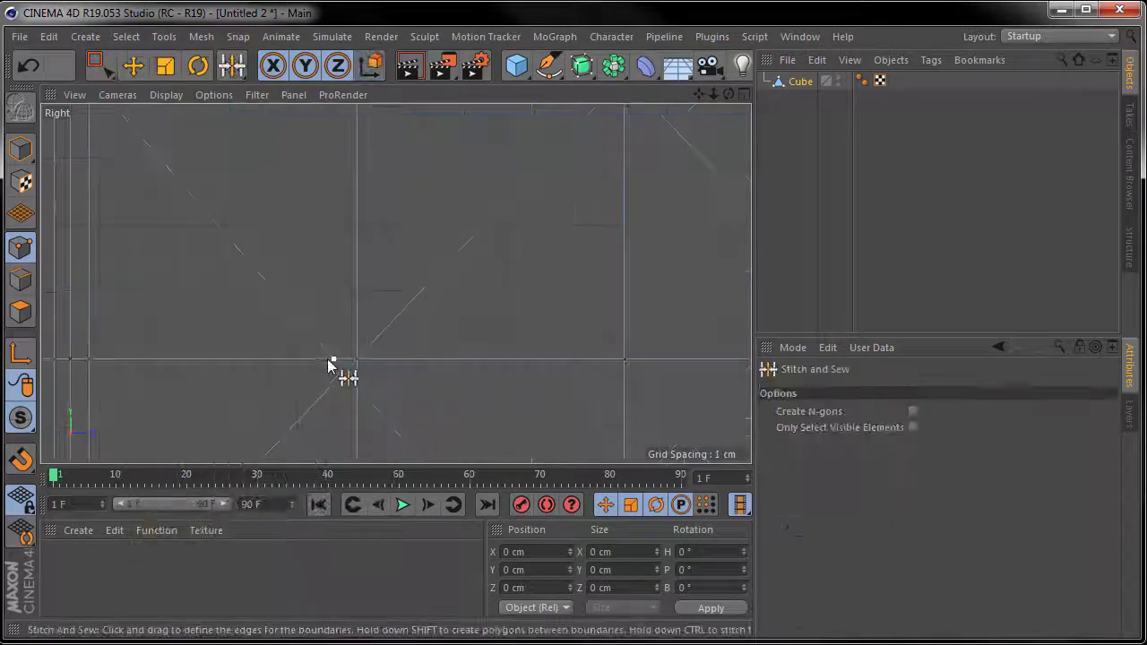
{"action": "scroll", "coordinate": [358, 386], "scroll_direction": "down", "scroll_amount": 3}
{"action": "scroll", "coordinate": [350, 349], "scroll_direction": "down", "scroll_amount": 2}
{"action": "key", "text": "0"}
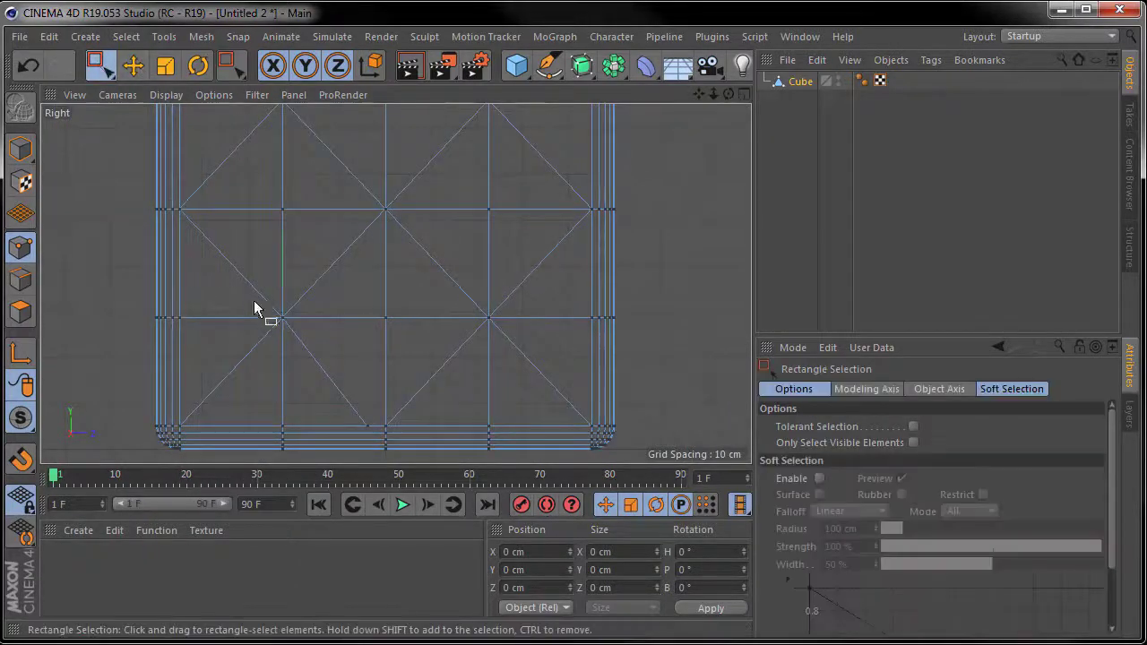
{"action": "scroll", "coordinate": [295, 278], "scroll_direction": "down", "scroll_amount": 2}
{"action": "scroll", "coordinate": [289, 250], "scroll_direction": "down", "scroll_amount": 4}
{"action": "scroll", "coordinate": [403, 248], "scroll_direction": "down", "scroll_amount": 1}
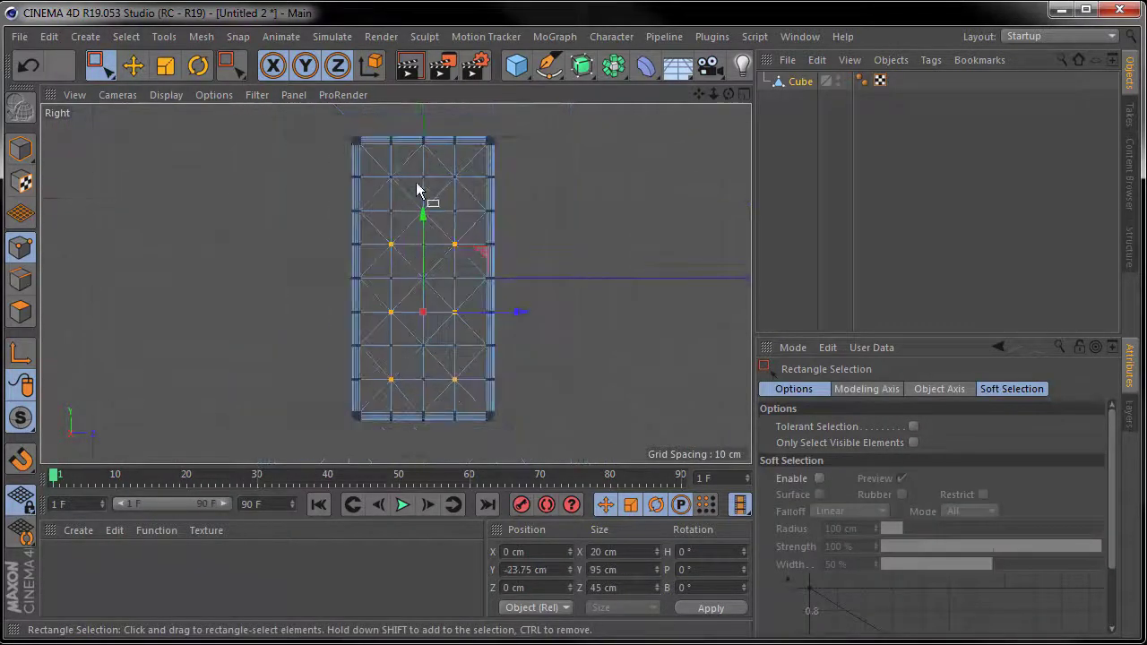
Split the selected part of the slab off into a new object.
{"action": "right_click", "coordinate": [591, 170]}
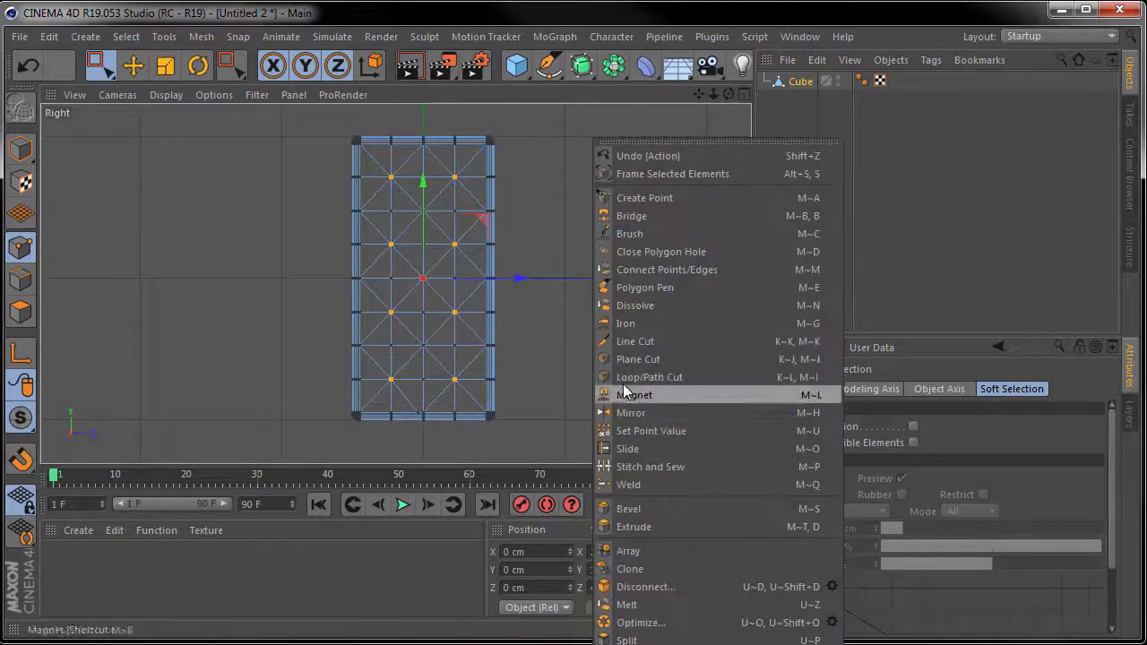
{"action": "left_click", "coordinate": [543, 267]}
{"action": "right_click", "coordinate": [175, 154]}
{"action": "left_click", "coordinate": [202, 600]}
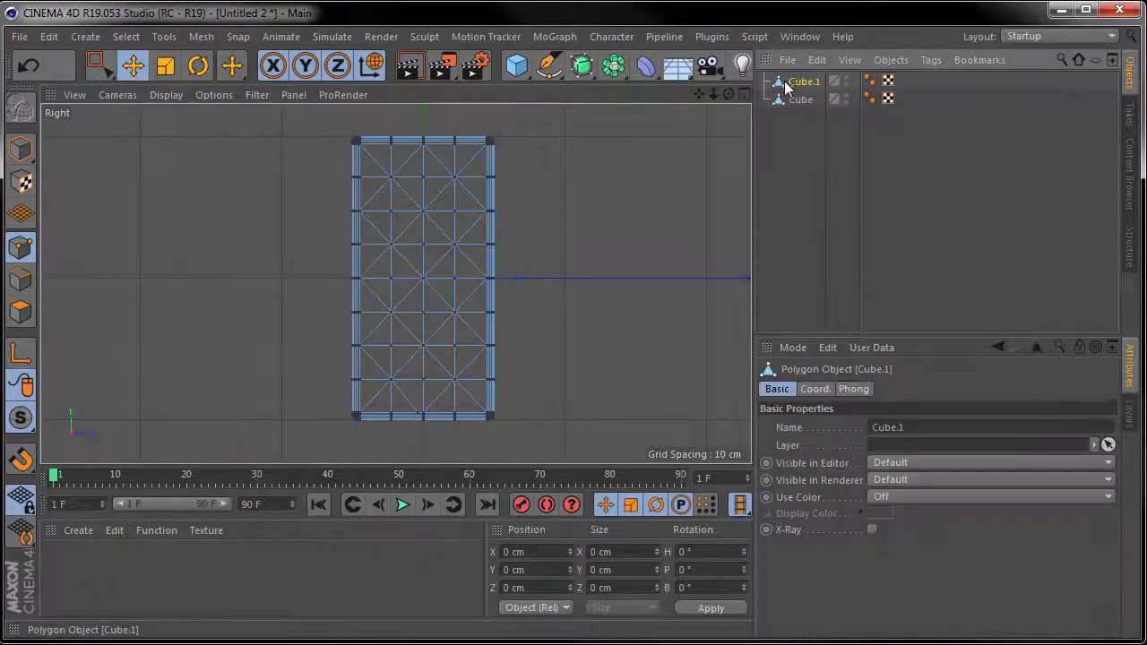
{"action": "left_click_drag", "start_coordinate": [780, 81], "coordinate": [782, 81], "text": "ctrl"}
{"action": "key", "text": "0"}
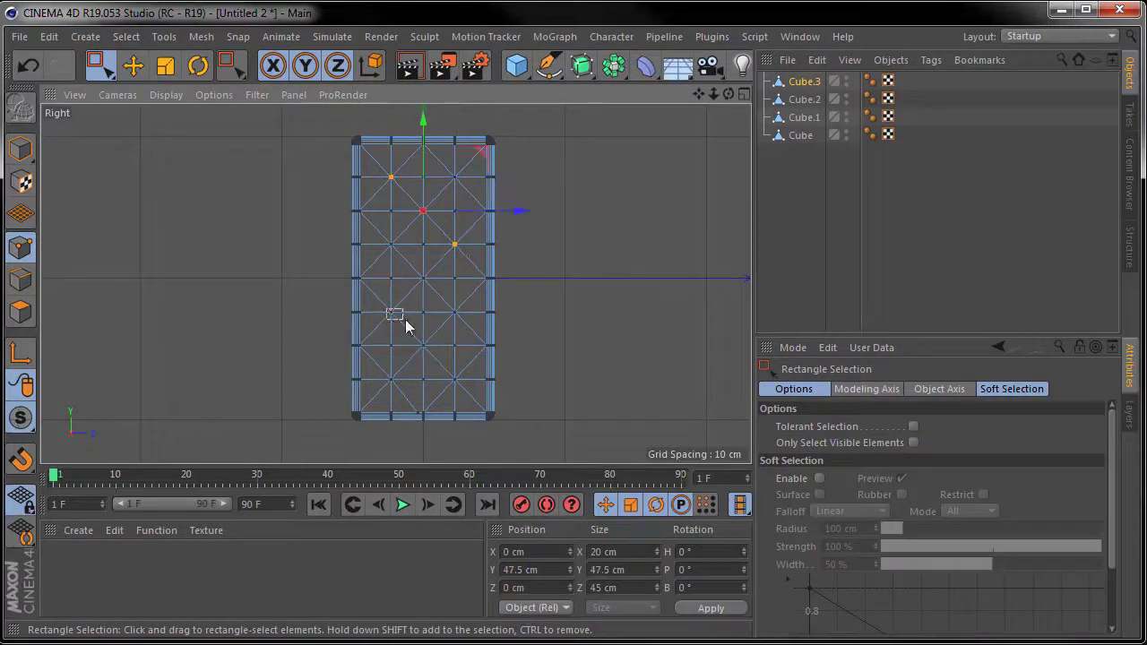
Bevel the selection with a 15 cm offset, then select domino points in the maximized Front view.
{"action": "right_click", "coordinate": [560, 322]}
{"action": "left_click", "coordinate": [591, 479]}
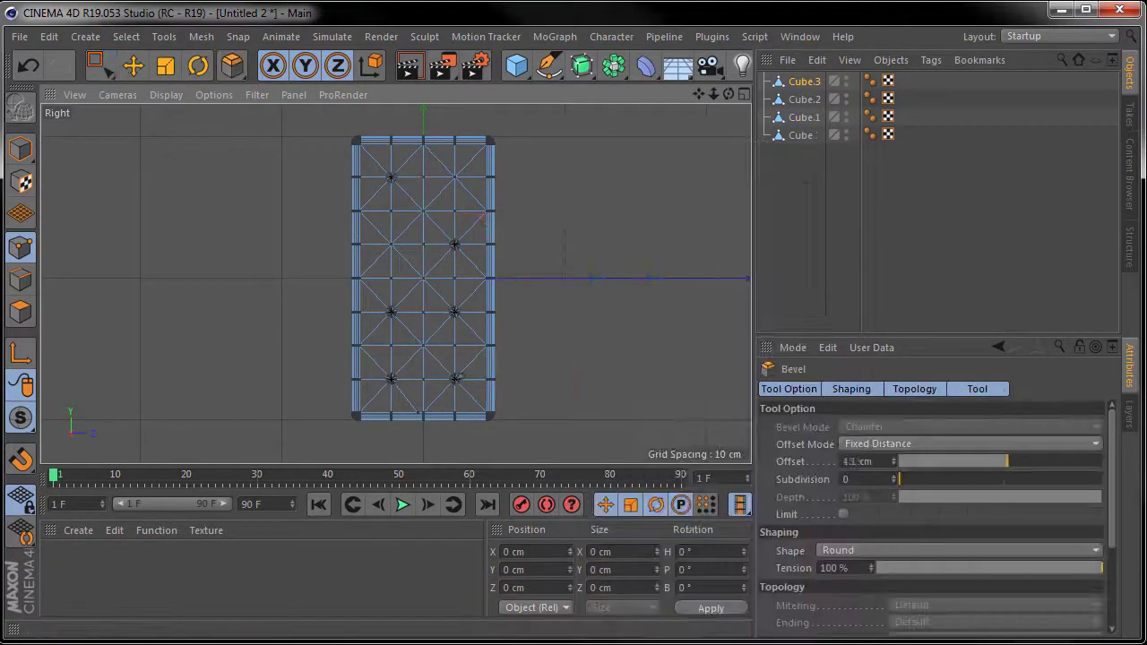
{"action": "scroll", "coordinate": [484, 268], "scroll_direction": "up", "scroll_amount": 3}
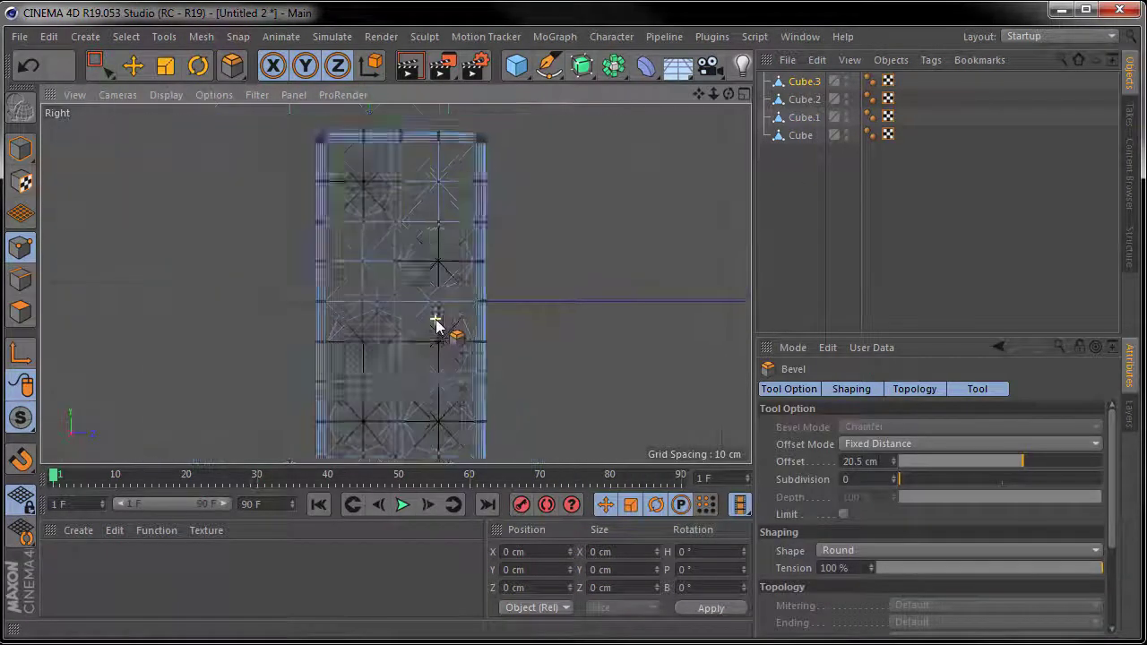
{"action": "middle_click", "coordinate": [527, 246]}
{"action": "middle_click", "coordinate": [415, 302]}
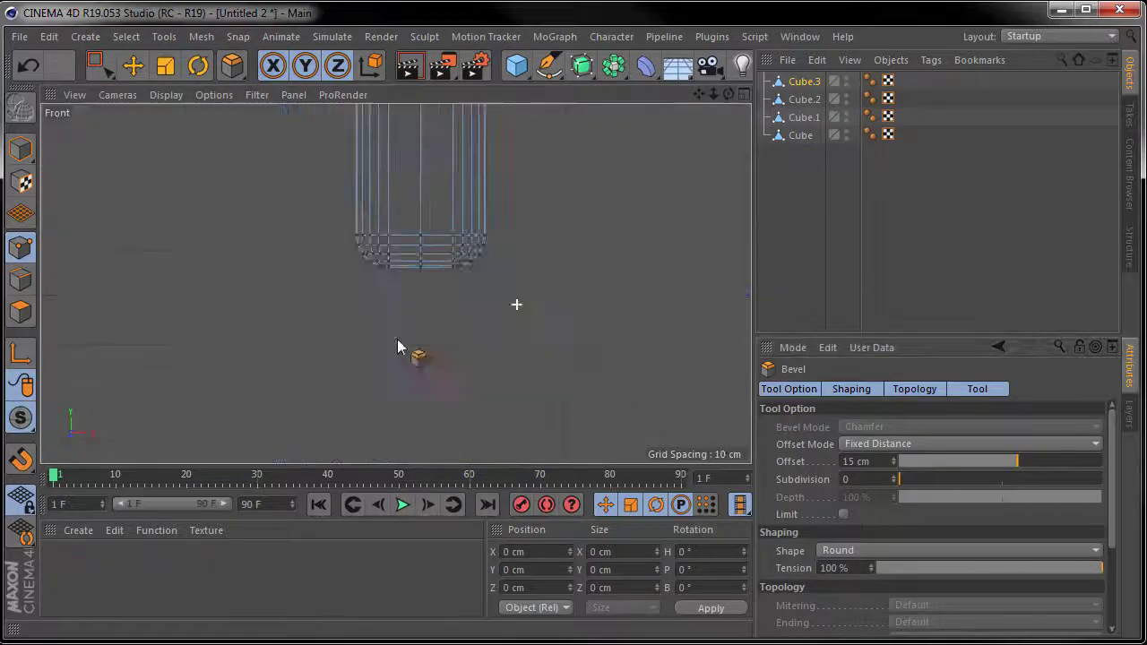
{"action": "key", "text": "0"}
{"action": "left_click_drag", "start_coordinate": [395, 163], "coordinate": [488, 317]}
Maximize the Perspective view and loop-select the domino's middle edge loop.
{"action": "left_click", "coordinate": [745, 94]}
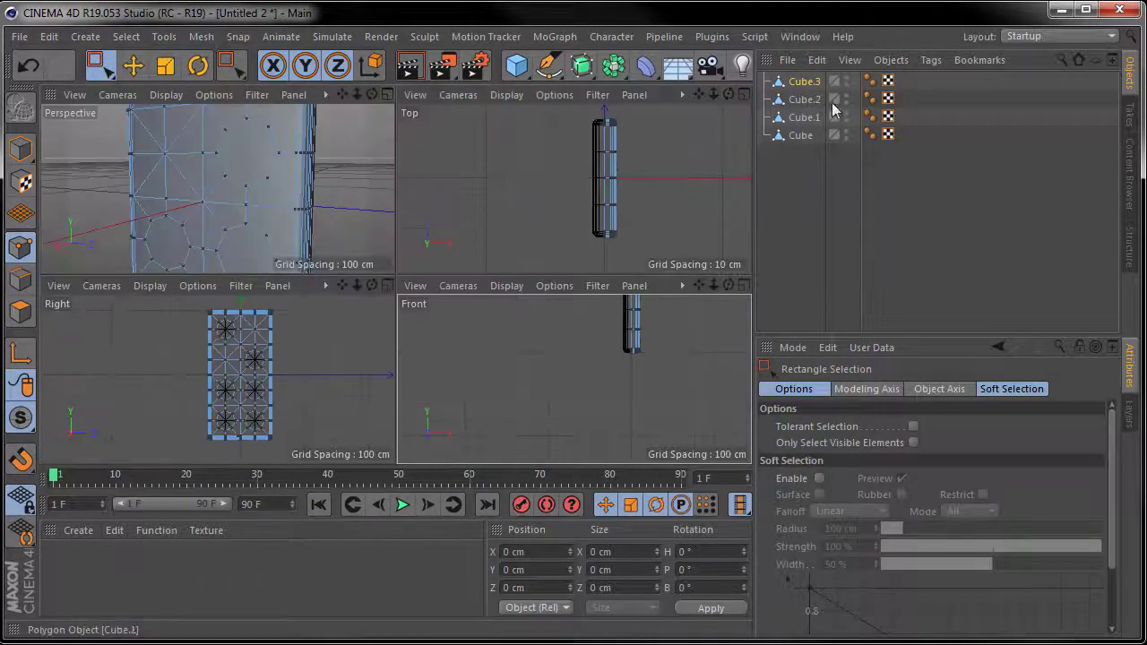
{"action": "left_click", "coordinate": [386, 94]}
{"action": "scroll", "coordinate": [452, 158], "scroll_direction": "down", "scroll_amount": 3}
{"action": "left_click", "coordinate": [132, 66]}
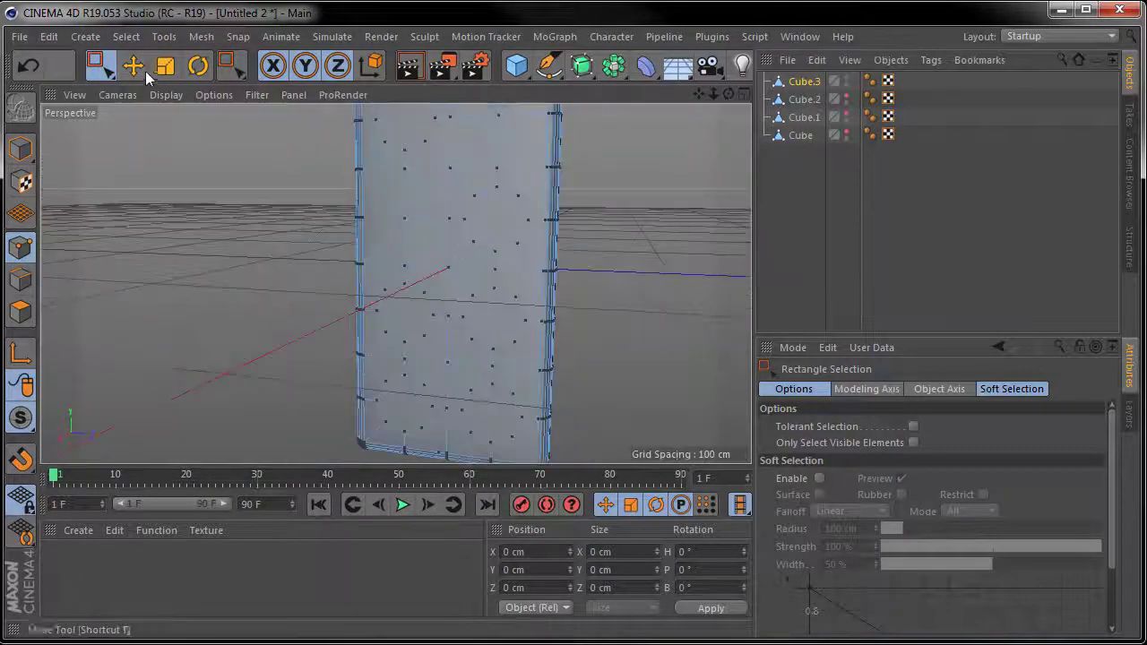
{"action": "scroll", "coordinate": [461, 307], "scroll_direction": "up", "scroll_amount": 5}
{"action": "key", "text": "u"}
{"action": "key", "text": "l"}
{"action": "scroll", "coordinate": [135, 281], "scroll_direction": "up", "scroll_amount": 3}
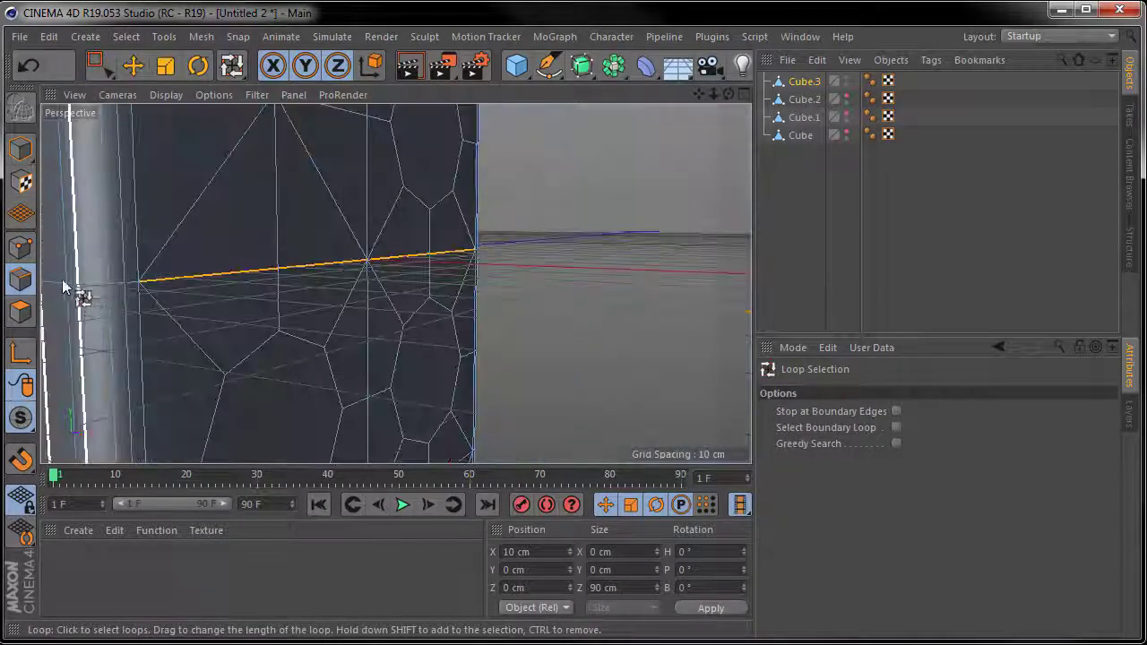
{"action": "key", "text": "e"}
{"action": "mouse_move", "coordinate": [57, 289]}
{"action": "left_mouse_down", "text": "alt"}
{"action": "mouse_move", "coordinate": [179, 274]}
{"action": "mouse_move", "coordinate": [446, 328]}
{"action": "left_mouse_up", "text": "alt"}
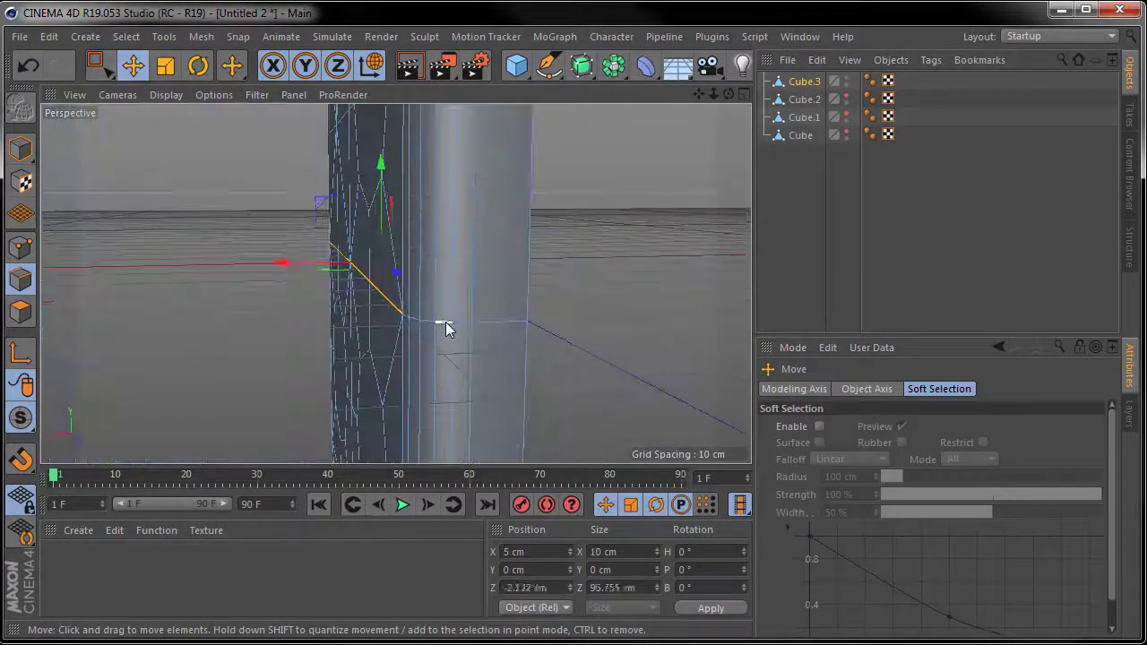
Bevel the middle edge loop into a narrow band with a 1.62 cm chamfer.
{"action": "right_click", "coordinate": [386, 231]}
{"action": "left_click", "coordinate": [663, 479]}
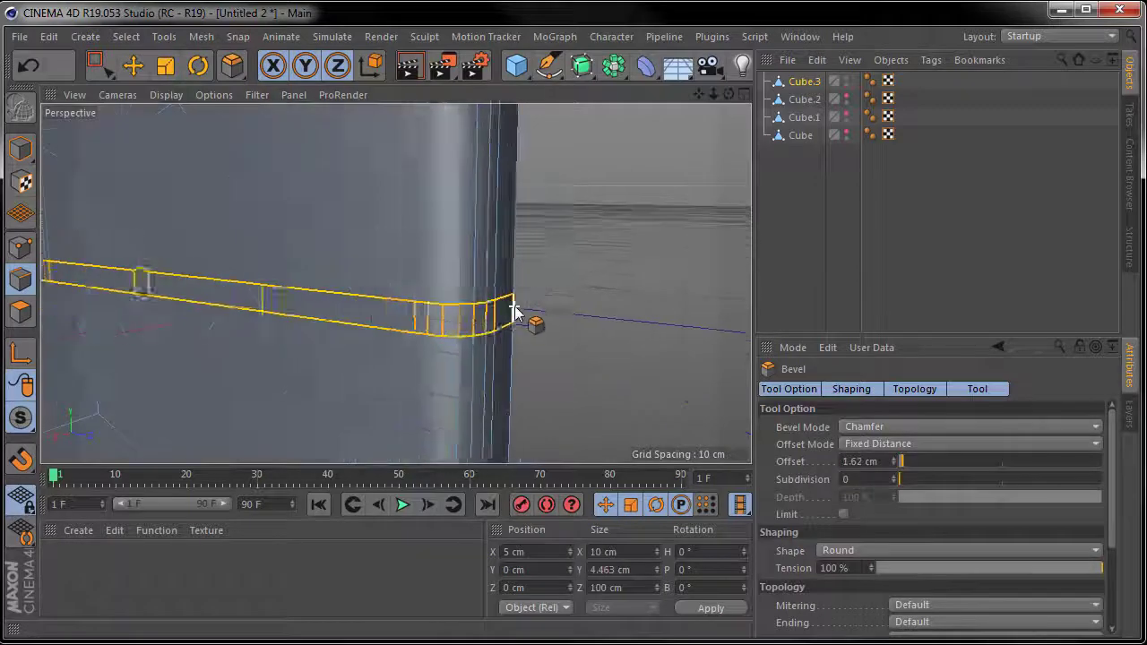
{"action": "mouse_move", "coordinate": [511, 312]}
{"action": "left_mouse_down", "text": "alt"}
{"action": "mouse_move", "coordinate": [464, 283]}
{"action": "mouse_move", "coordinate": [537, 269]}
{"action": "left_mouse_up", "text": "alt"}
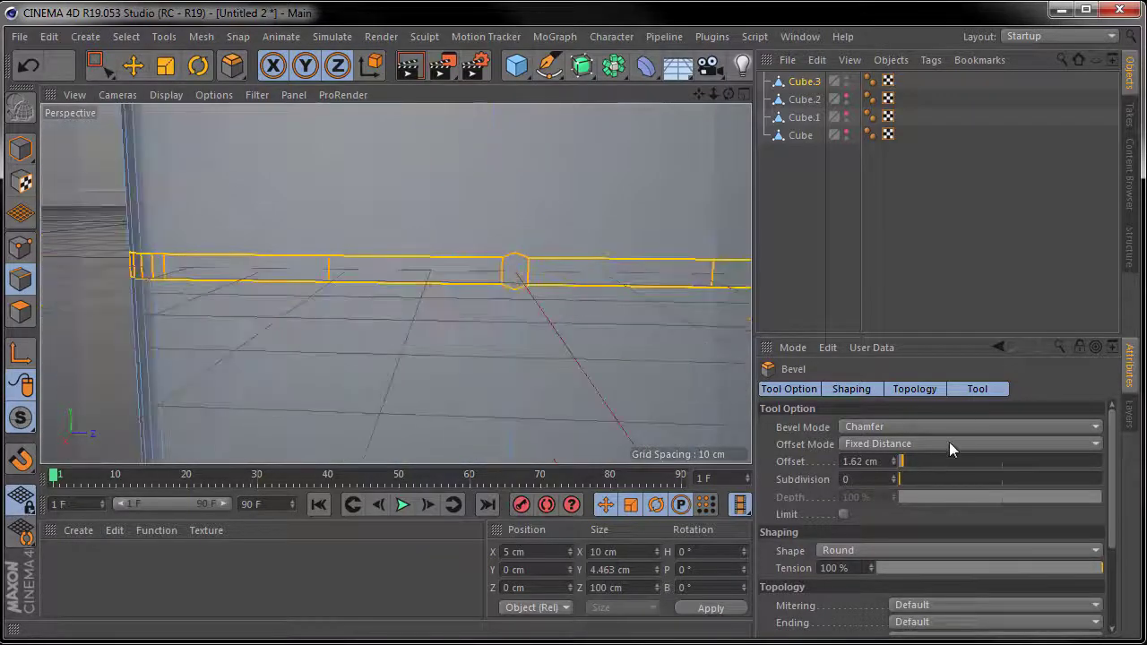
{"action": "double_click", "coordinate": [865, 461]}
{"action": "type", "text": "2e"}
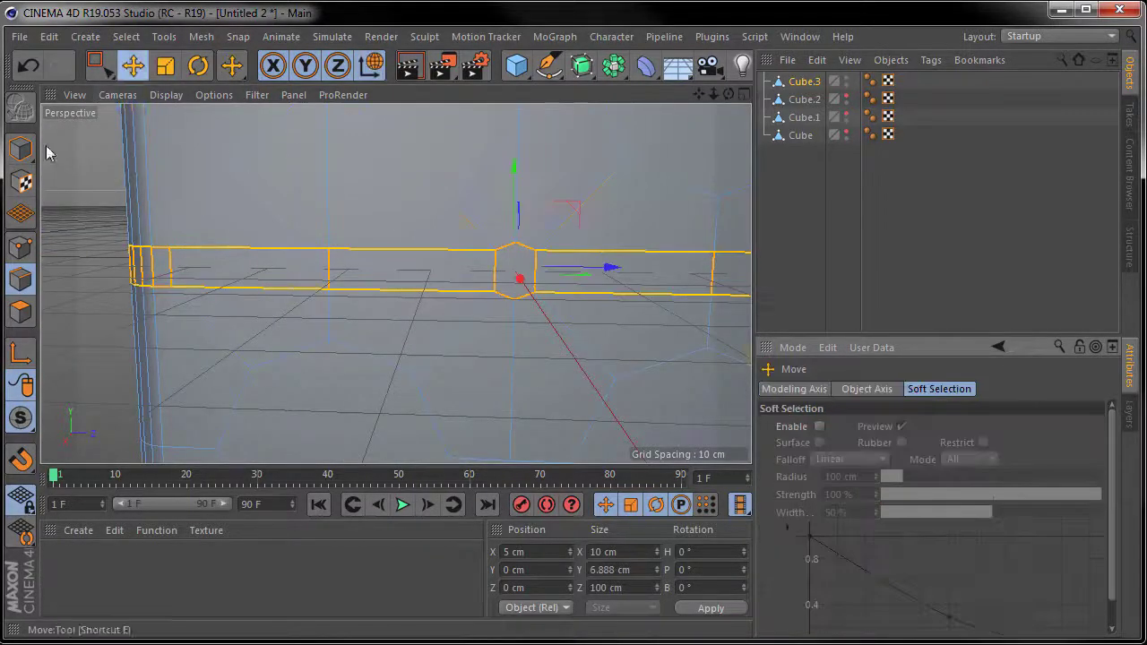
{"action": "type", "text": "ul"}
Inset the band's polygon loop with Extrude Inner, then extrude it inward.
{"action": "left_click", "coordinate": [166, 269]}
{"action": "key", "text": "e"}
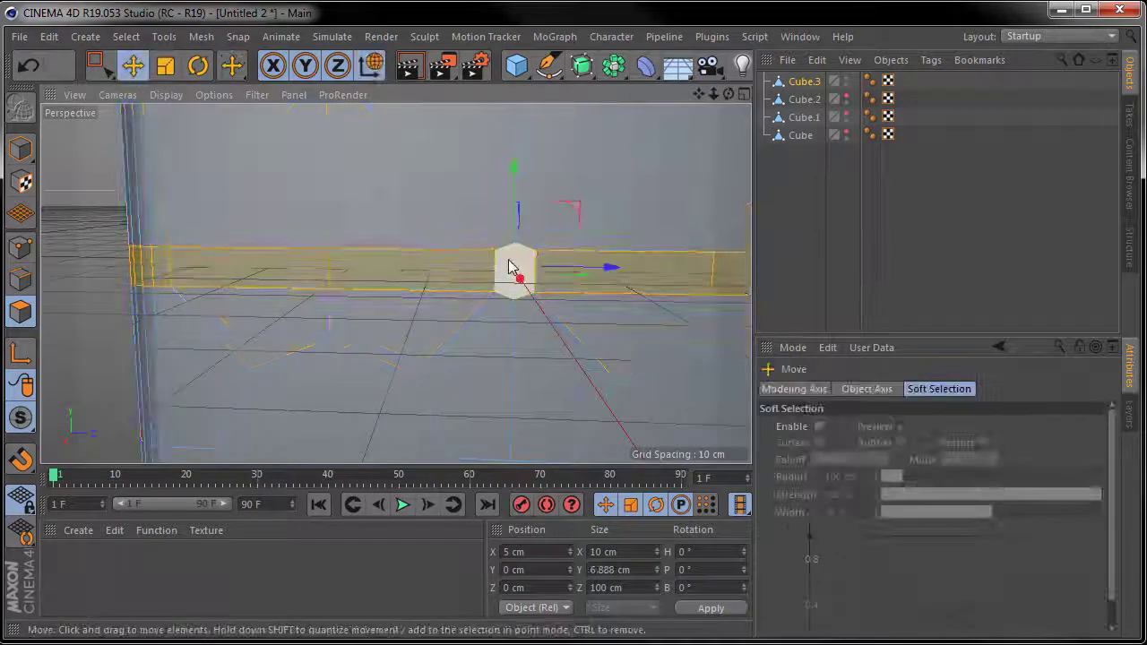
{"action": "right_click", "coordinate": [72, 271]}
{"action": "left_click", "coordinate": [192, 365]}
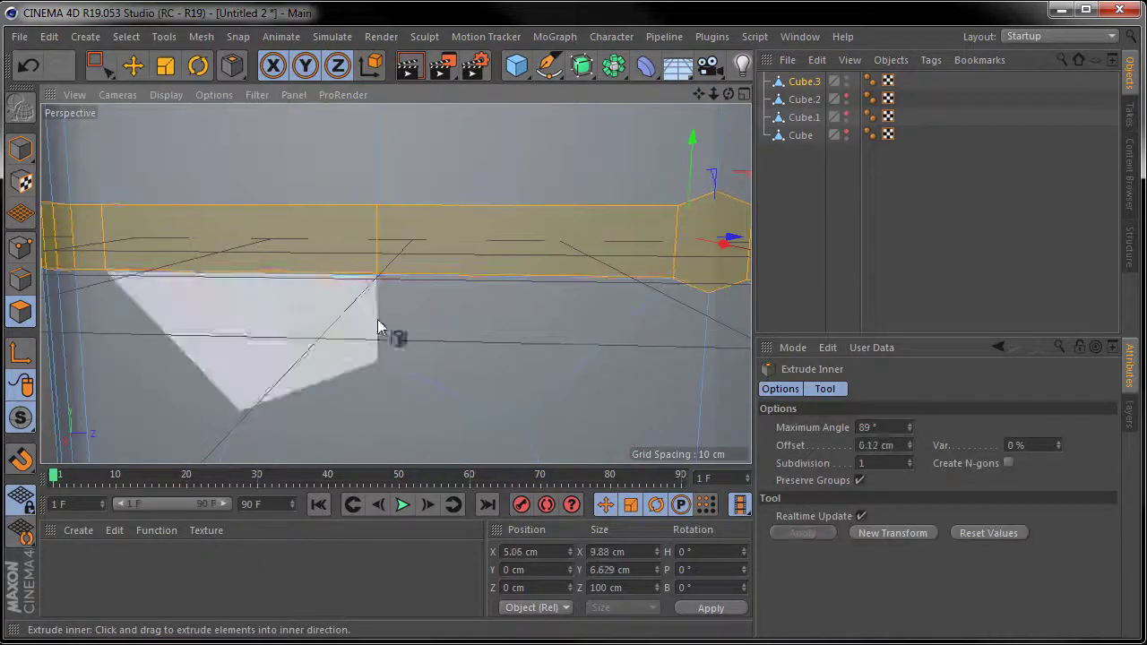
{"action": "left_click_drag", "start_coordinate": [281, 307], "coordinate": [384, 326]}
{"action": "right_click", "coordinate": [379, 251]}
{"action": "left_click", "coordinate": [421, 346]}
{"action": "left_click_drag", "start_coordinate": [430, 269], "coordinate": [385, 269]}
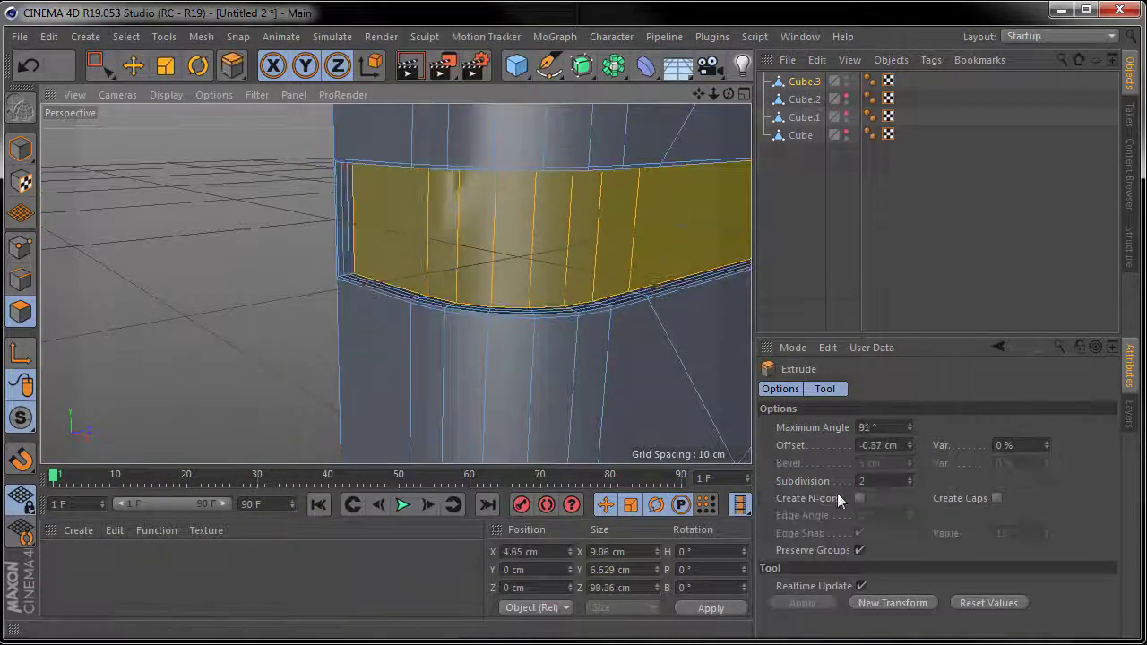
Fine-tune the groove's inward depth to -1 cm while orbiting around it.
{"action": "left_click_drag", "start_coordinate": [461, 320], "coordinate": [422, 256], "text": "alt"}
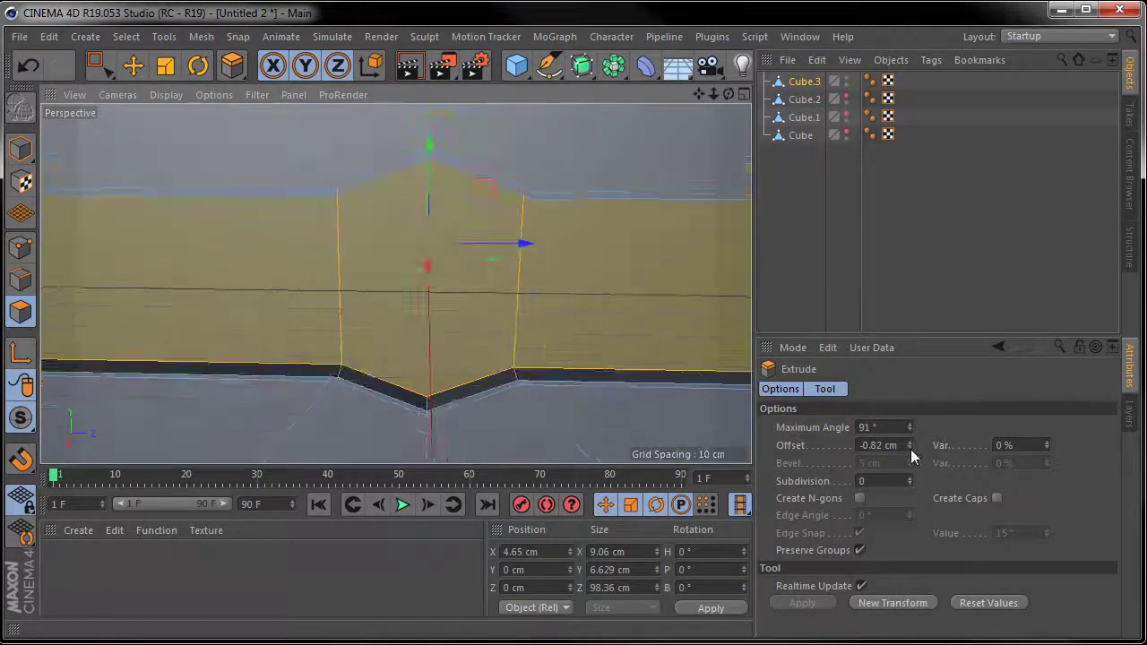
{"action": "left_click_drag", "start_coordinate": [909, 445], "coordinate": [909, 430]}
{"action": "left_click_drag", "start_coordinate": [501, 215], "coordinate": [543, 184], "text": "alt"}
{"action": "left_click_drag", "start_coordinate": [910, 445], "coordinate": [904, 445]}
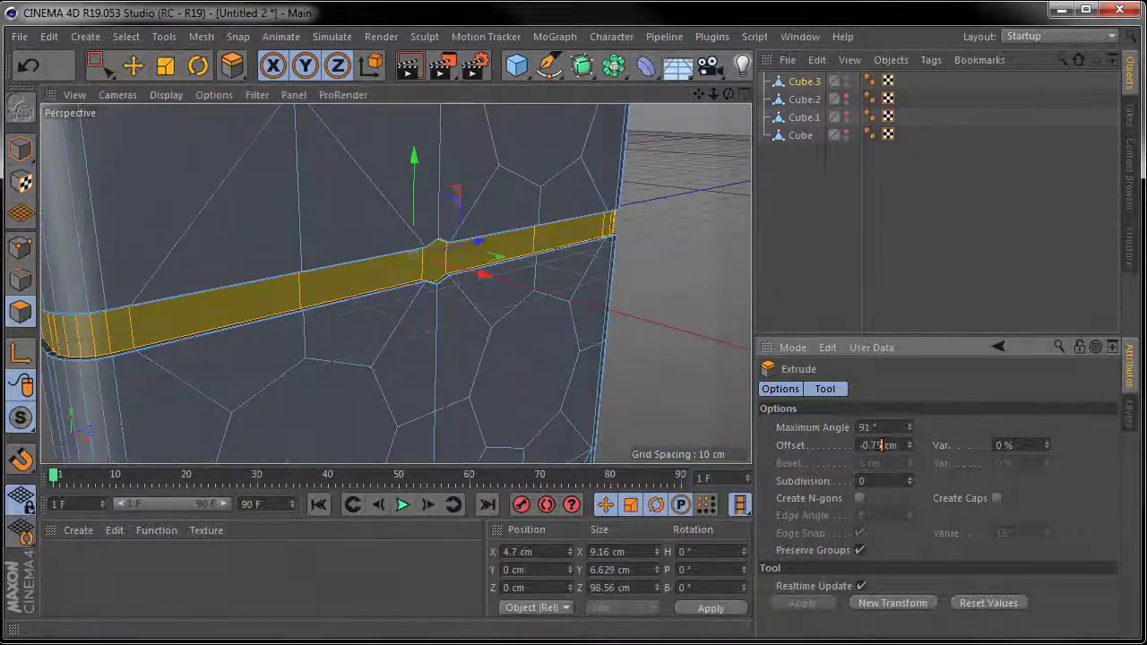
{"action": "mouse_move", "coordinate": [269, 287]}
{"action": "right_mouse_down", "text": "alt"}
{"action": "mouse_move", "coordinate": [225, 287]}
{"action": "mouse_move", "coordinate": [269, 287]}
{"action": "right_mouse_up", "text": "alt"}
{"action": "left_click_drag", "start_coordinate": [909, 445], "coordinate": [904, 446]}
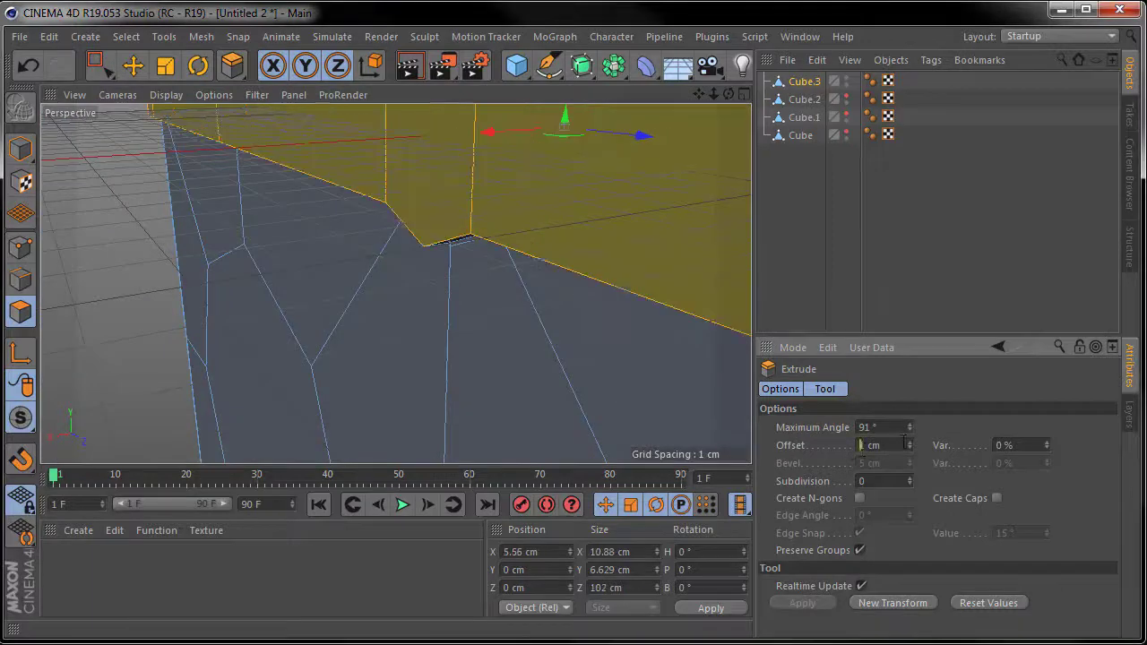
{"action": "mouse_move", "coordinate": [421, 260]}
{"action": "left_mouse_down", "text": "alt"}
{"action": "mouse_move", "coordinate": [464, 234]}
{"action": "mouse_move", "coordinate": [412, 296]}
{"action": "left_mouse_up", "text": "alt"}
{"action": "right_click", "coordinate": [412, 296]}
Orbit in close to the groove corner and switch to Live Selection.
{"action": "key", "text": "e"}
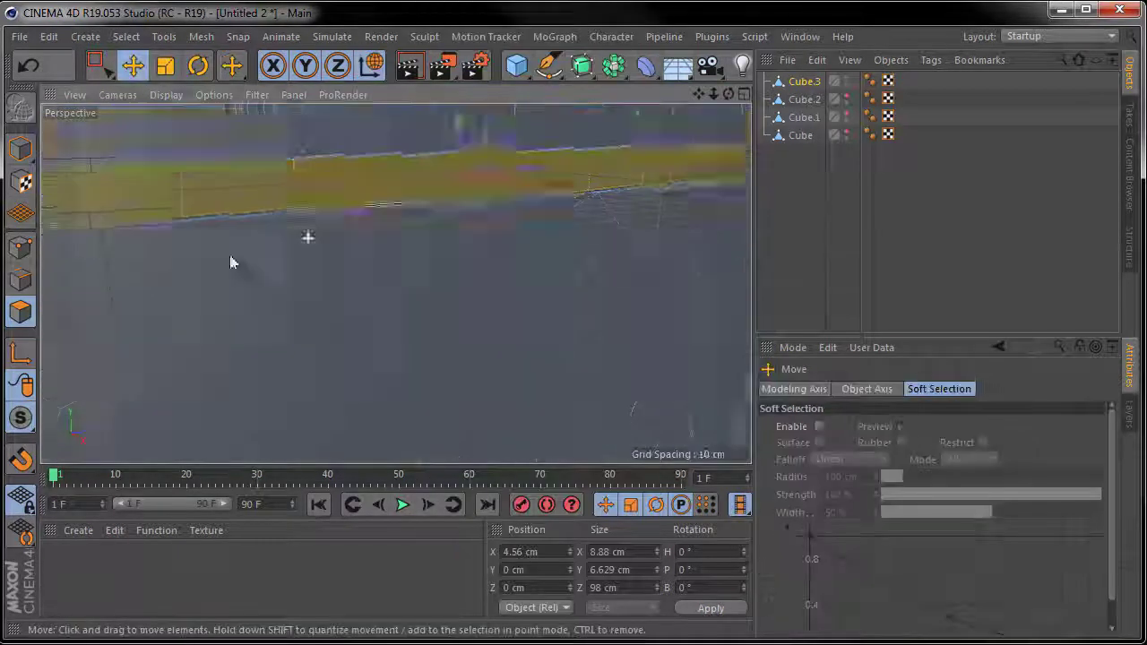
{"action": "left_click_drag", "start_coordinate": [229, 254], "coordinate": [255, 250], "text": "alt"}
{"action": "key", "text": "0"}
{"action": "key", "text": "9"}
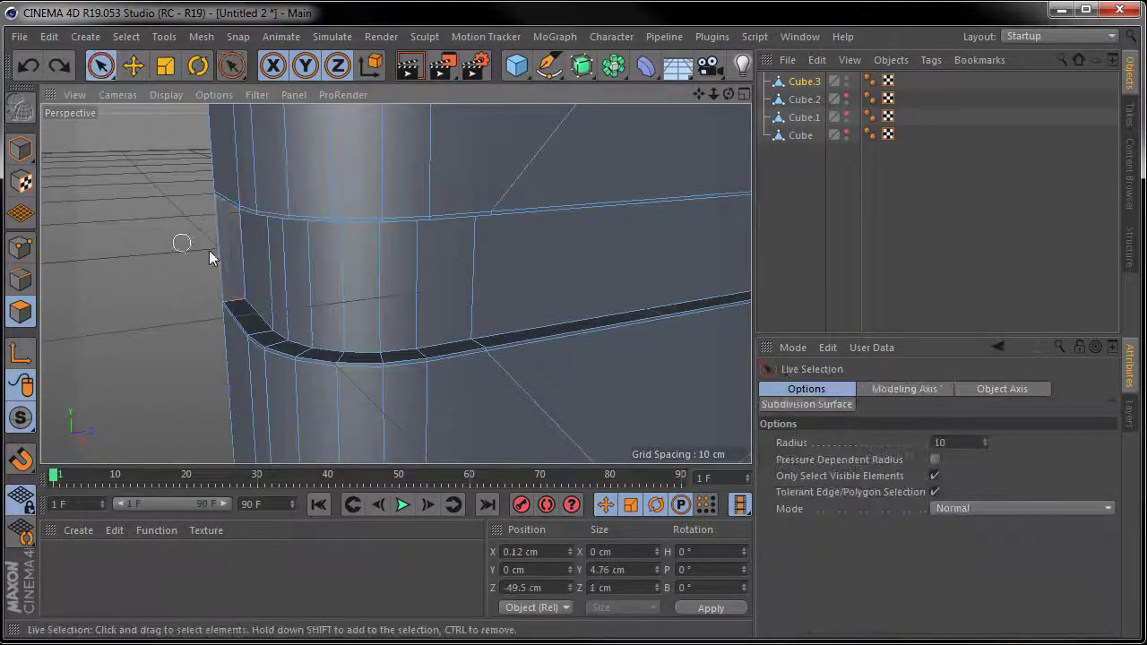
{"action": "scroll", "coordinate": [468, 281], "scroll_direction": "up", "scroll_amount": 5}
{"action": "mouse_move", "coordinate": [469, 282]}
{"action": "left_mouse_down", "text": "alt"}
{"action": "mouse_move", "coordinate": [448, 210]}
{"action": "mouse_move", "coordinate": [495, 208]}
{"action": "left_mouse_up", "text": "alt"}
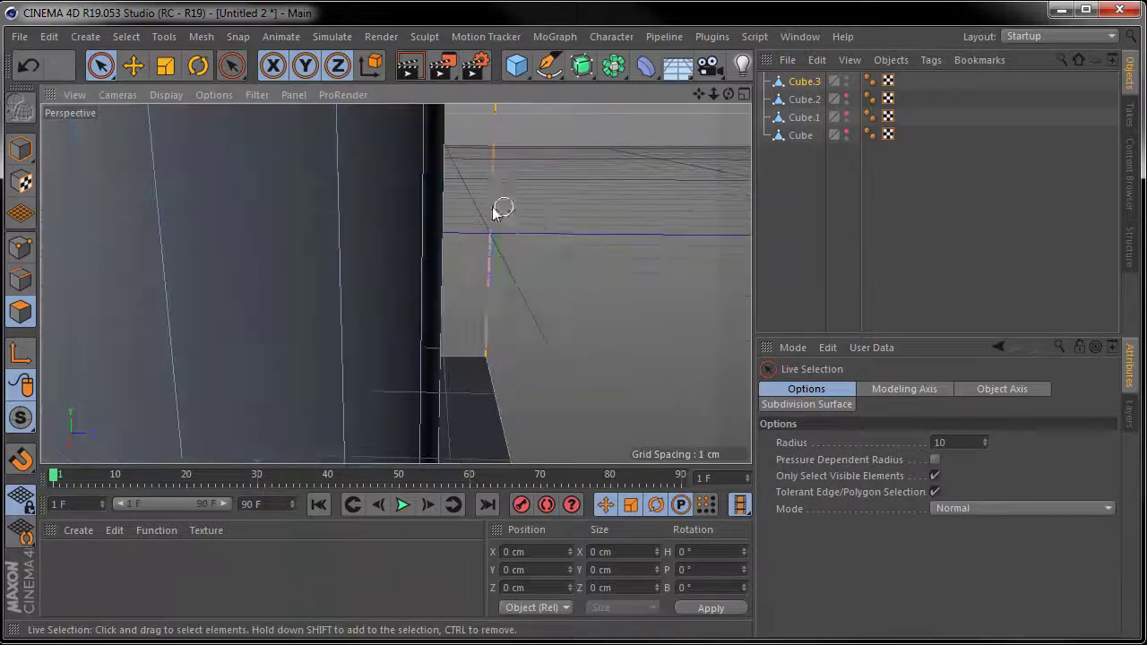
In Points mode, add a new edge loop beside the groove with Loop/Path Cut.
{"action": "left_click", "coordinate": [21, 257]}
{"action": "right_click", "coordinate": [372, 251]}
{"action": "key", "text": "Escape"}
{"action": "scroll", "coordinate": [113, 295], "scroll_direction": "up", "scroll_amount": 5}
{"action": "right_click", "coordinate": [79, 148]}
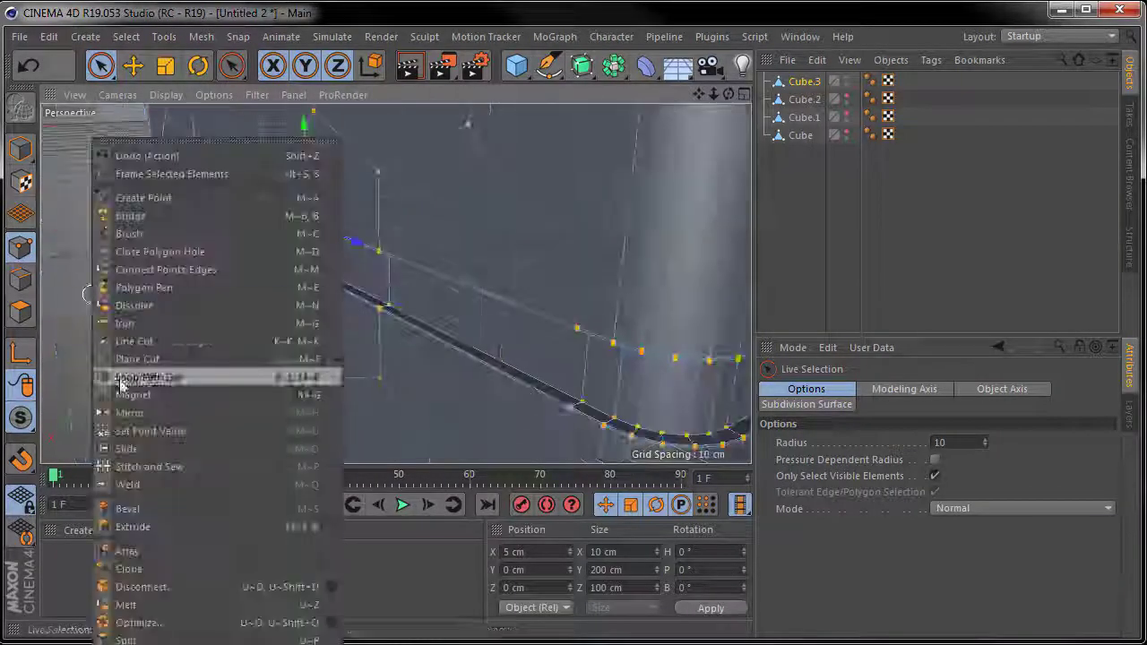
{"action": "left_click", "coordinate": [120, 376]}
{"action": "left_click", "coordinate": [409, 205]}
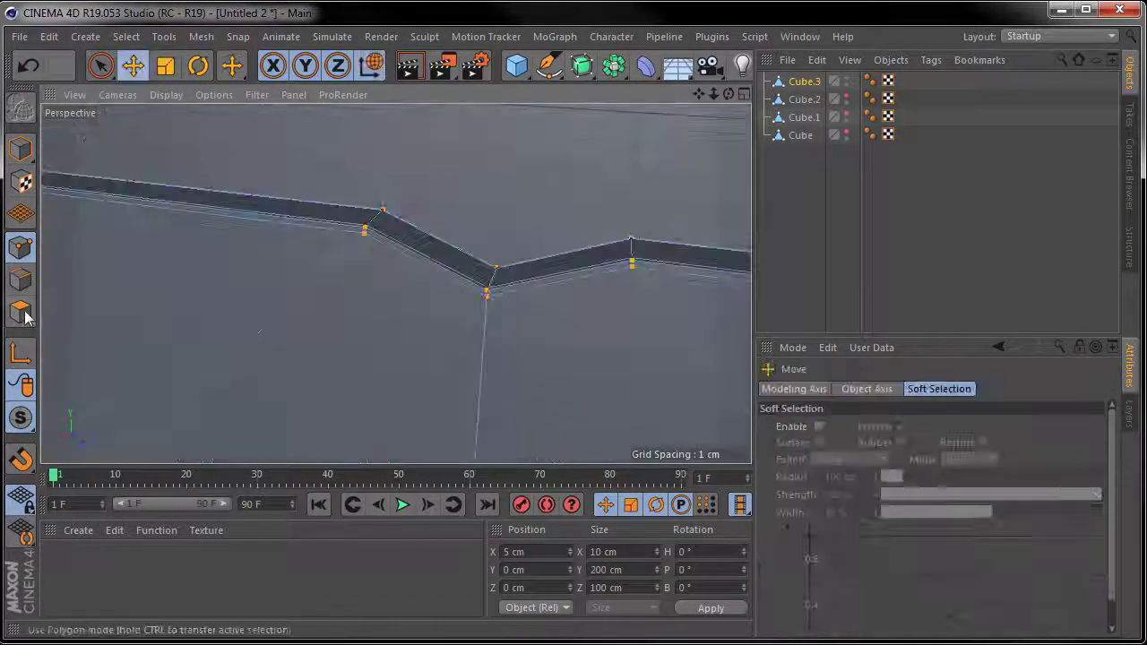
Inner-extrude the selected groove faces by 0.54 cm and scale them to 115.9%.
{"action": "right_click", "coordinate": [400, 416]}
{"action": "left_click", "coordinate": [436, 383]}
{"action": "mouse_move", "coordinate": [435, 383]}
{"action": "left_mouse_down", "text": "alt"}
{"action": "mouse_move", "coordinate": [730, 321]}
{"action": "mouse_move", "coordinate": [421, 352]}
{"action": "left_mouse_up", "text": "alt"}
{"action": "key", "text": "t"}
{"action": "right_click", "coordinate": [484, 358]}
Normal-move the selected faces, then inset the pointed face by 0.207 cm.
{"action": "left_click", "coordinate": [574, 415]}
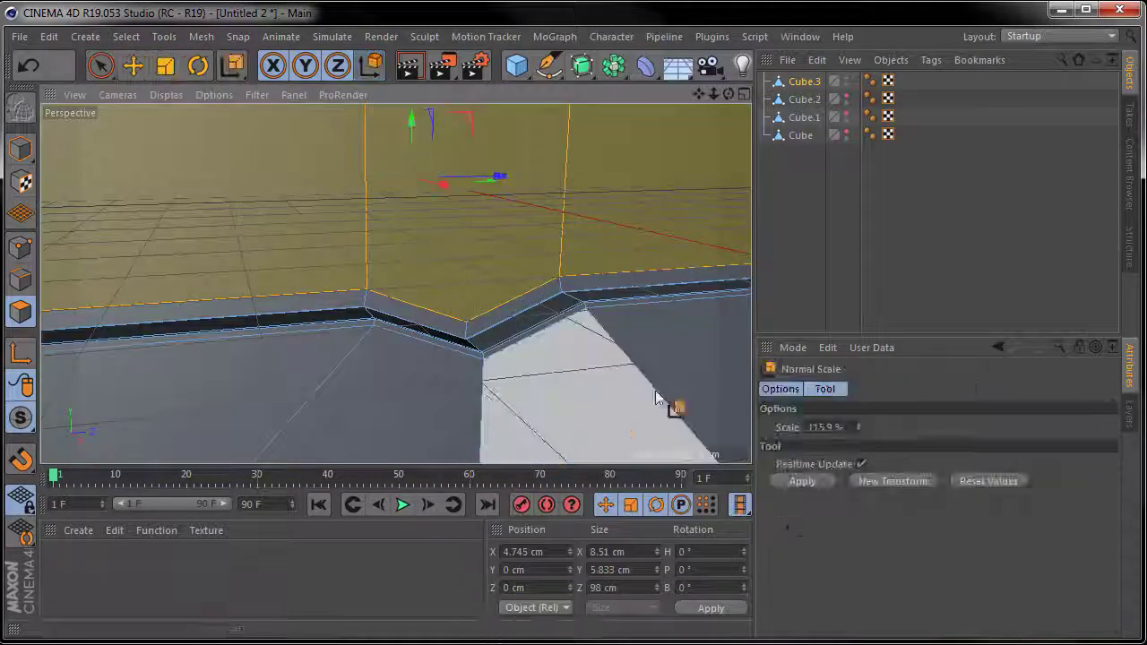
{"action": "left_click_drag", "start_coordinate": [678, 404], "coordinate": [525, 402]}
{"action": "right_click", "coordinate": [564, 459]}
{"action": "left_click", "coordinate": [691, 377]}
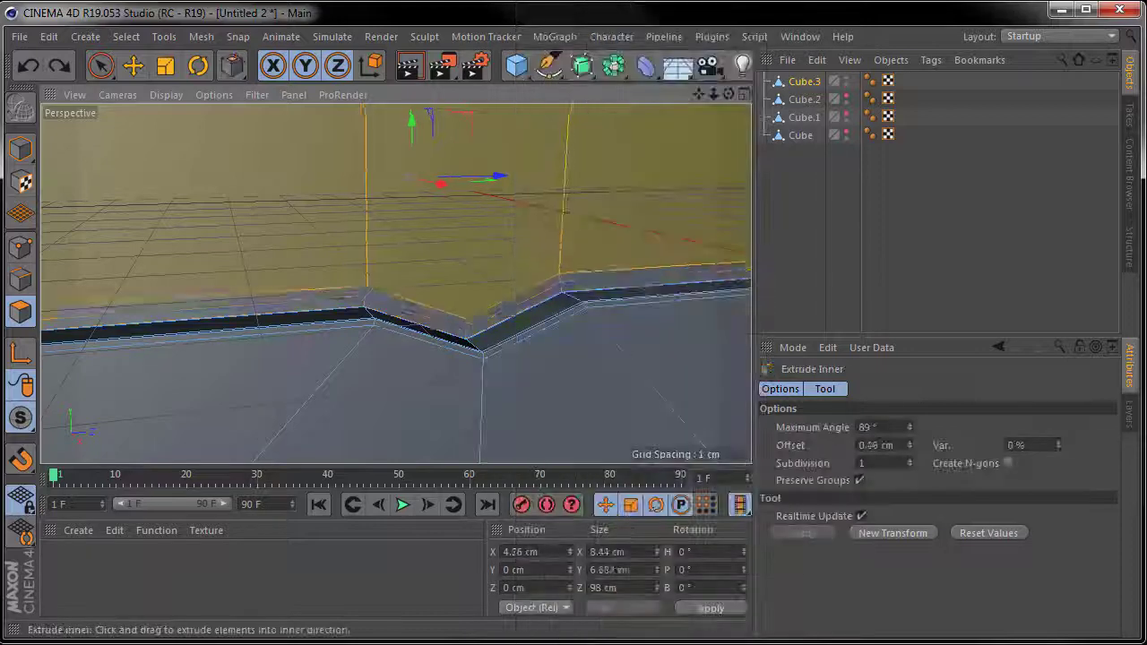
{"action": "key", "text": "space"}
{"action": "right_click", "coordinate": [434, 215]}
{"action": "left_click", "coordinate": [550, 379]}
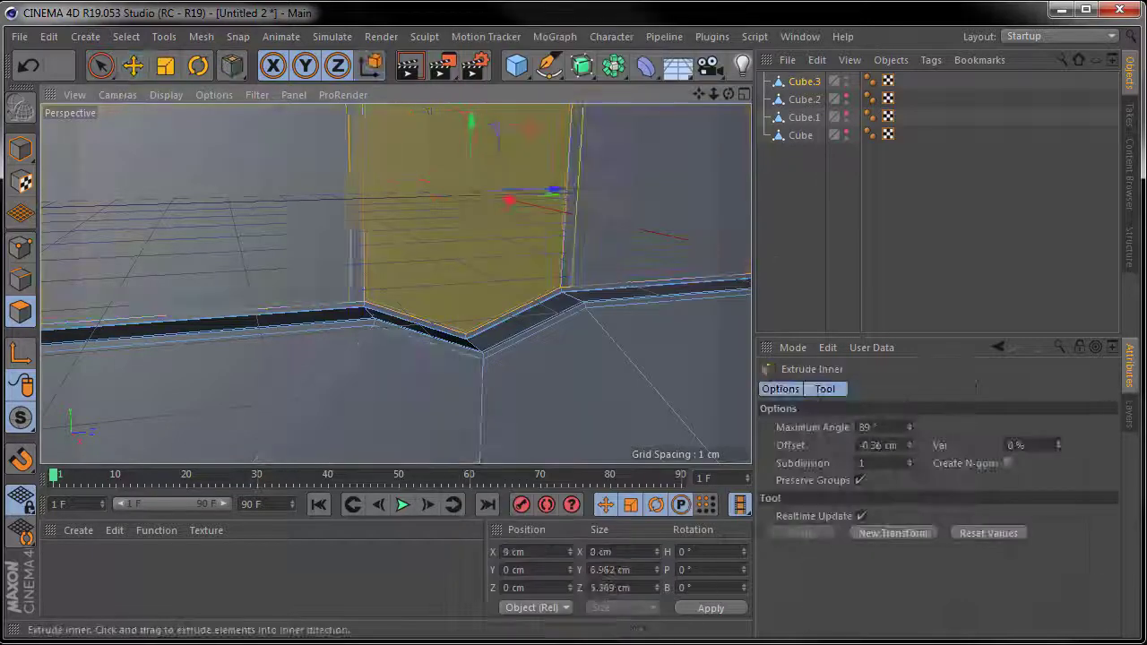
{"action": "left_click_drag", "start_coordinate": [550, 379], "coordinate": [557, 378], "text": "alt"}
{"action": "left_click_drag", "start_coordinate": [909, 445], "coordinate": [908, 454]}
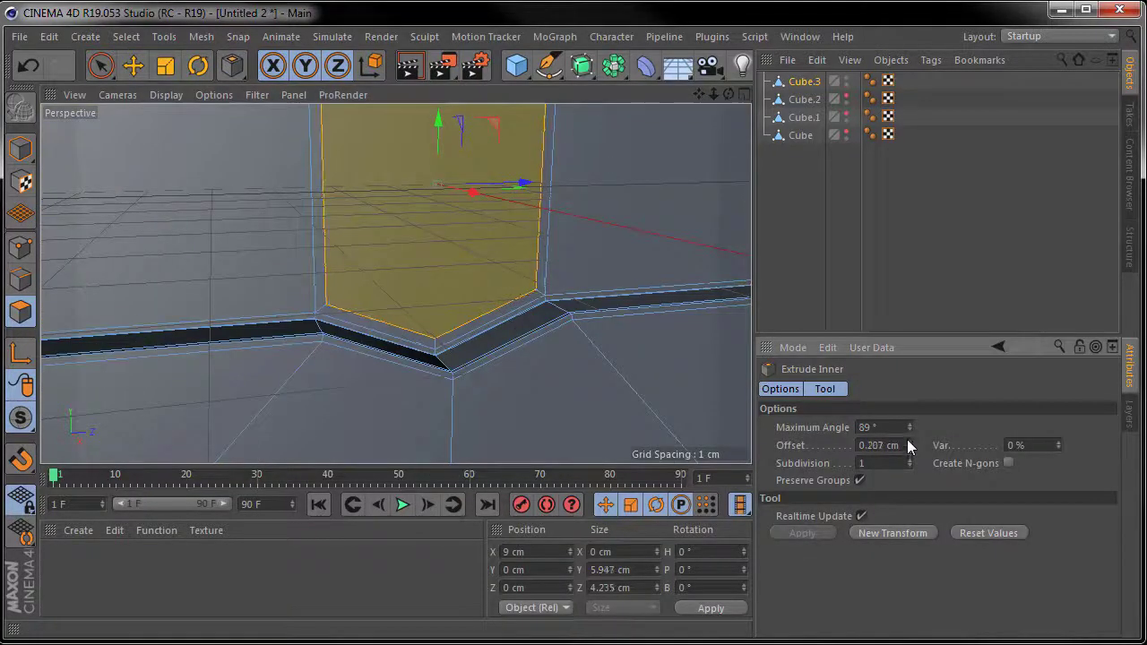
Extrude the inset pointed face 0.94 cm outward into a raised hexagonal stud.
{"action": "right_click", "coordinate": [564, 385]}
{"action": "left_click", "coordinate": [627, 224]}
{"action": "left_click_drag", "start_coordinate": [550, 389], "coordinate": [463, 383]}
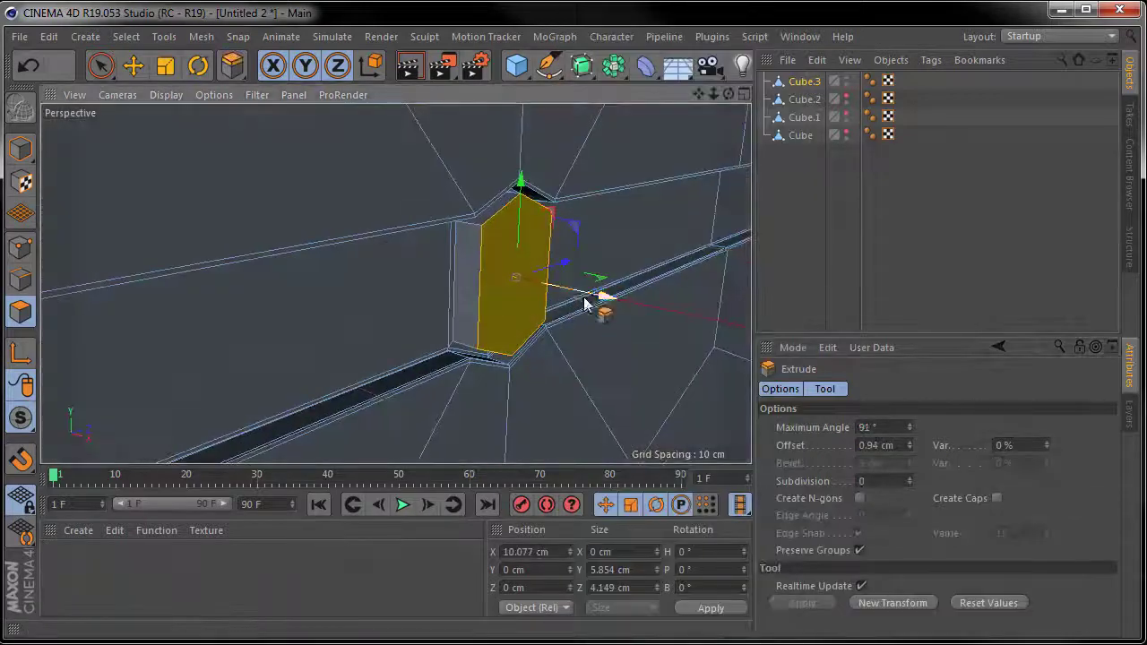
{"action": "right_click", "coordinate": [466, 383]}
{"action": "left_click", "coordinate": [529, 228]}
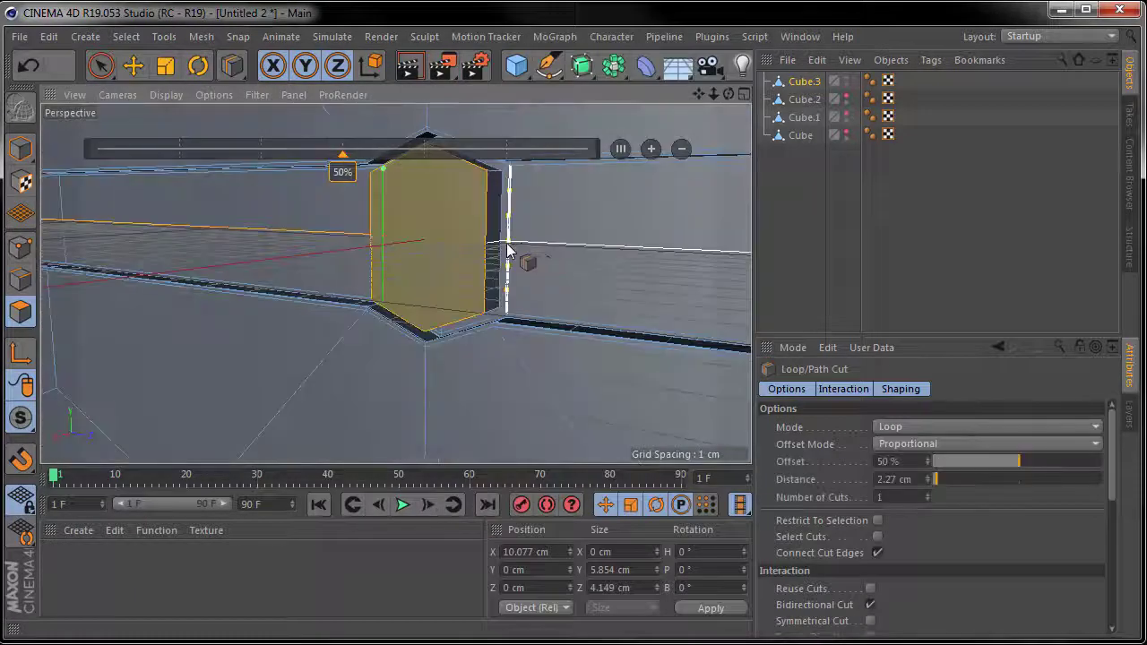
Switch to the four-view layout and zoom into a maximized Right view of the domino.
{"action": "right_click", "coordinate": [303, 349]}
{"action": "left_click", "coordinate": [340, 196]}
{"action": "mouse_move", "coordinate": [558, 274]}
{"action": "left_mouse_down", "text": "alt"}
{"action": "mouse_move", "coordinate": [422, 256]}
{"action": "mouse_move", "coordinate": [576, 242]}
{"action": "left_mouse_up", "text": "alt"}
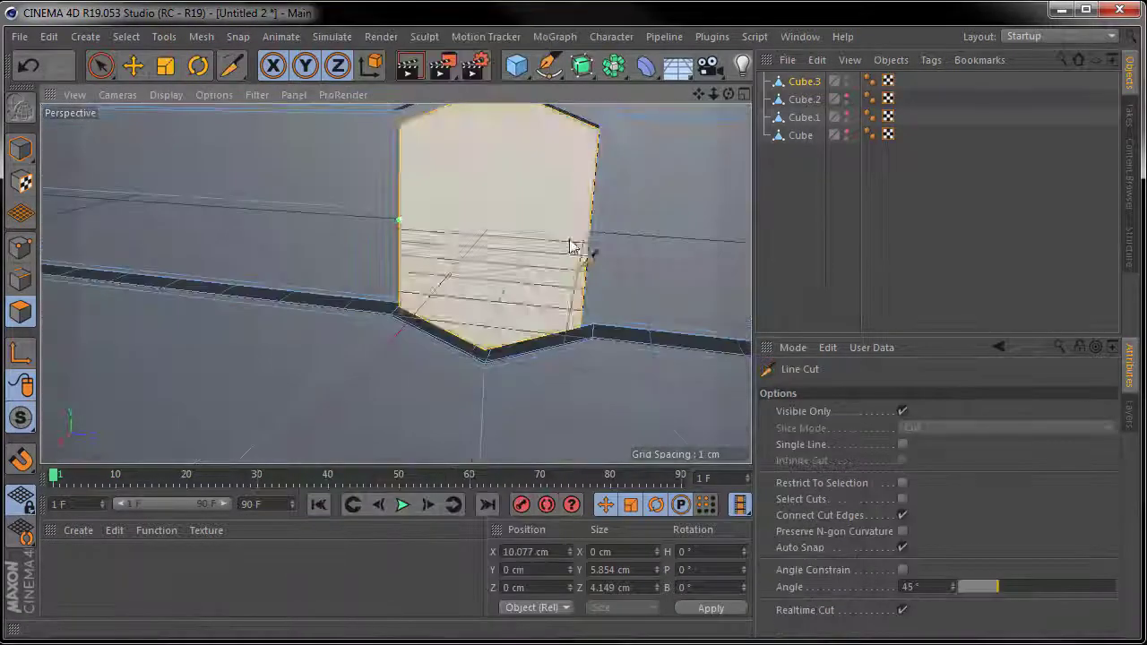
{"action": "left_click", "coordinate": [101, 67]}
{"action": "right_click", "coordinate": [238, 144]}
{"action": "left_click", "coordinate": [348, 409]}
{"action": "key", "text": "F5"}
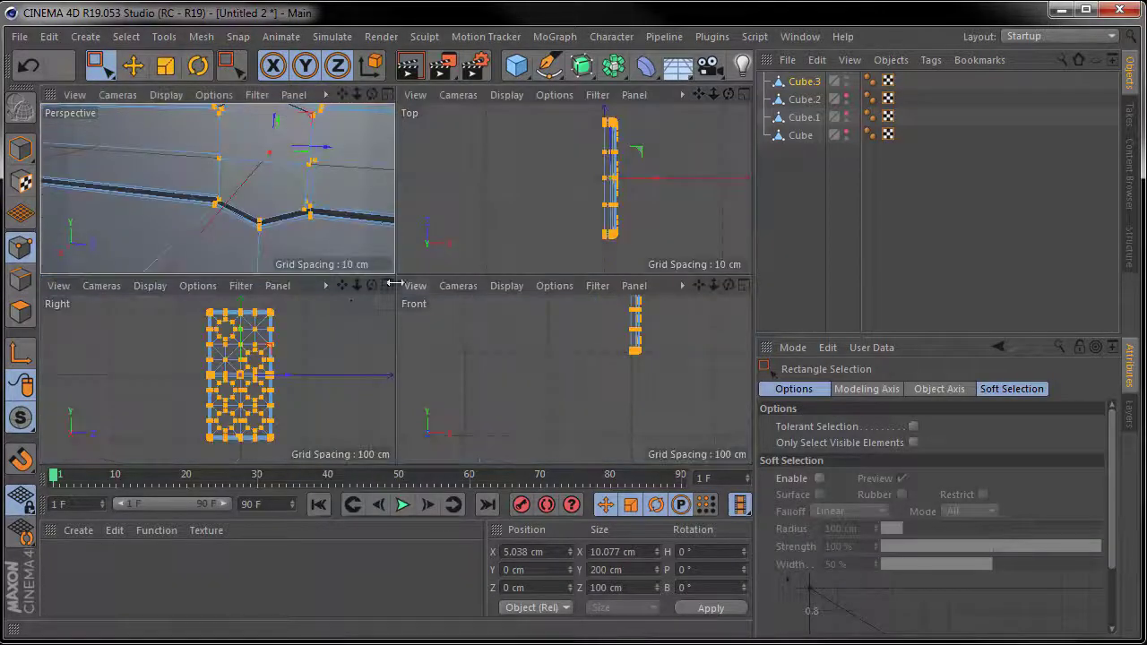
{"action": "key", "text": "F3"}
{"action": "scroll", "coordinate": [430, 346], "scroll_direction": "up", "scroll_amount": 3}
{"action": "scroll", "coordinate": [371, 302], "scroll_direction": "up", "scroll_amount": 3}
Cut a vertical line across the hexagon, ending at its top vertex.
{"action": "right_click", "coordinate": [371, 302]}
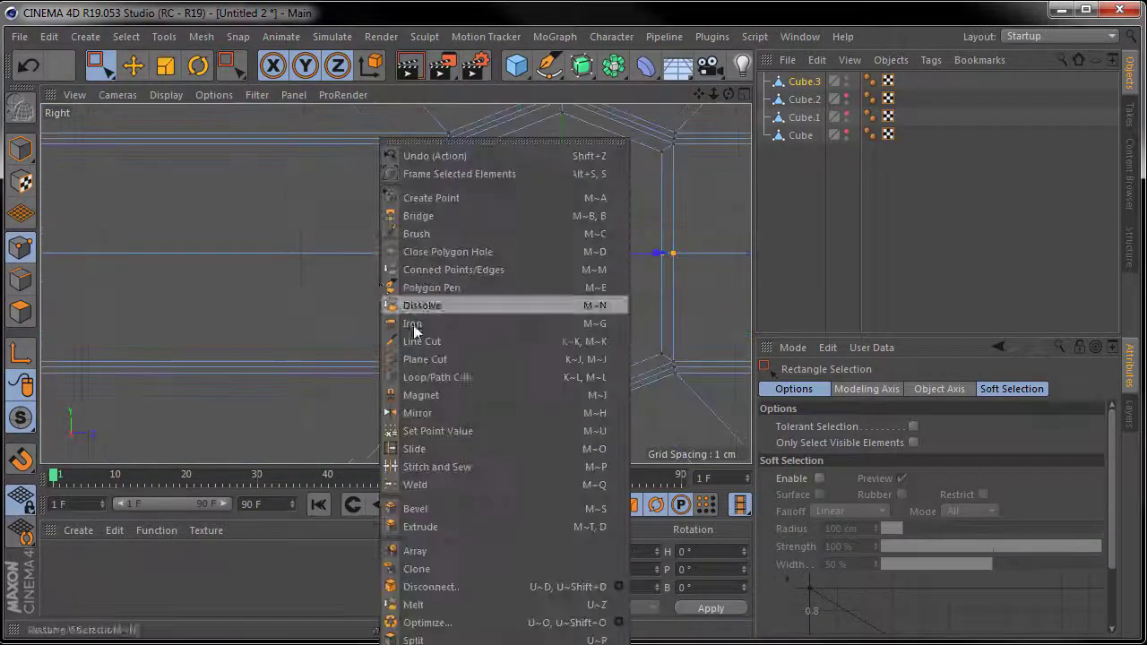
{"action": "left_click", "coordinate": [394, 302]}
{"action": "left_click", "coordinate": [561, 395]}
{"action": "left_click", "coordinate": [555, 208]}
{"action": "left_click", "coordinate": [562, 113]}
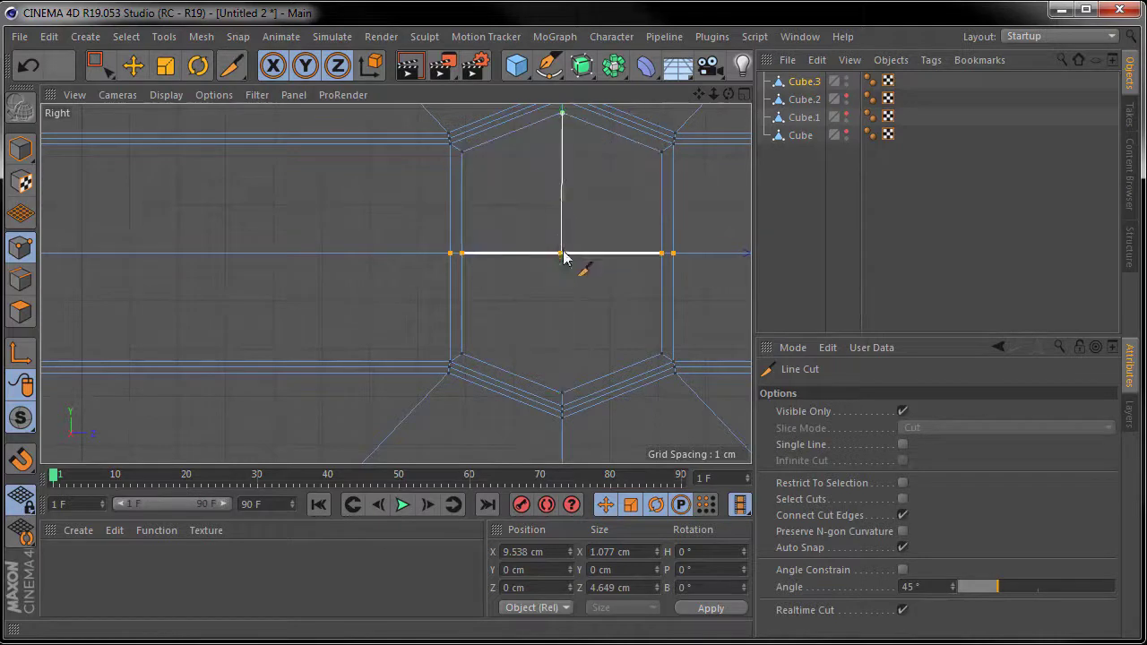
Scale the hexagon's side points outward along X, then return to the Perspective view.
{"action": "left_click", "coordinate": [166, 65]}
{"action": "left_click_drag", "start_coordinate": [638, 262], "coordinate": [673, 259]}
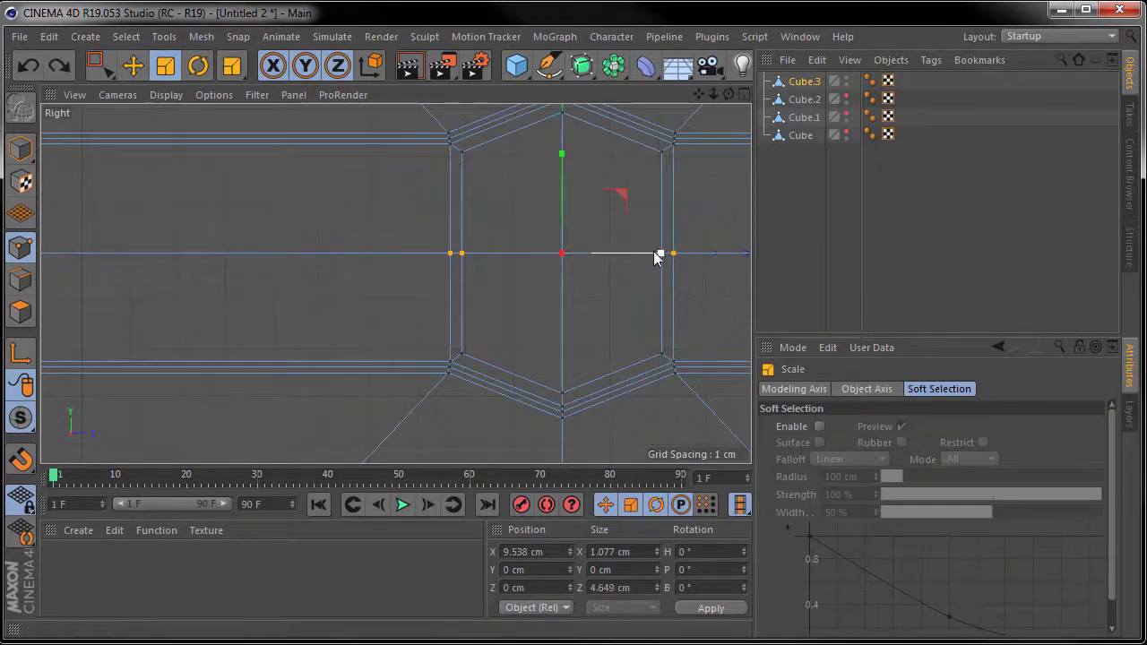
{"action": "middle_click", "coordinate": [680, 256]}
{"action": "middle_click", "coordinate": [179, 179]}
{"action": "left_click_drag", "start_coordinate": [359, 269], "coordinate": [448, 251], "text": "alt"}
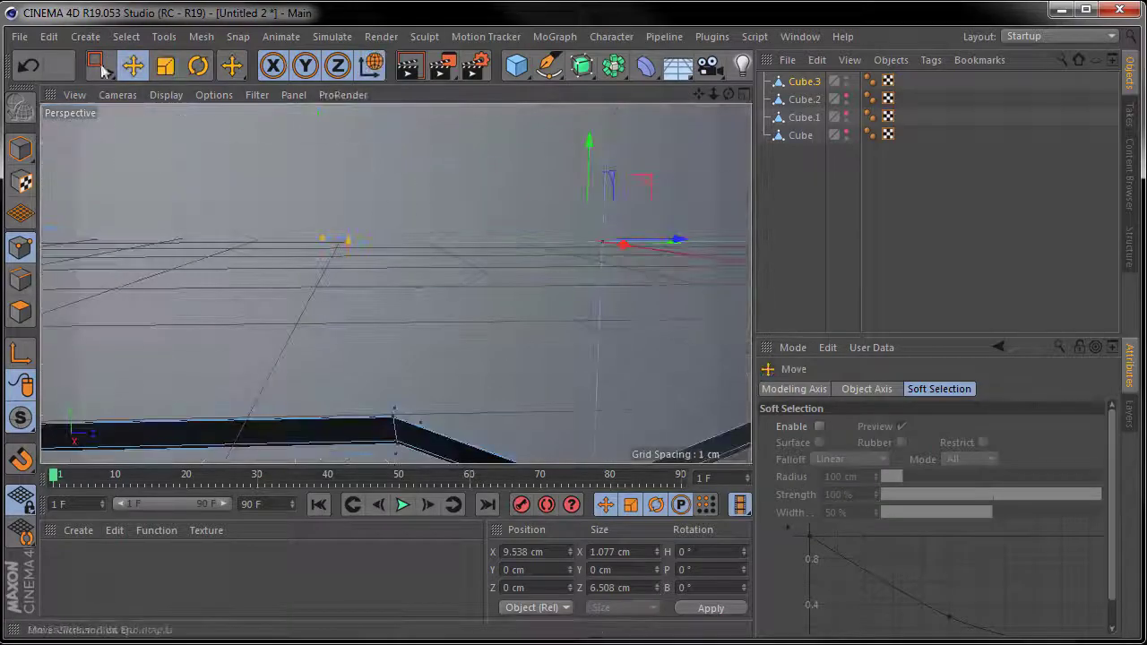
{"action": "left_click", "coordinate": [20, 311]}
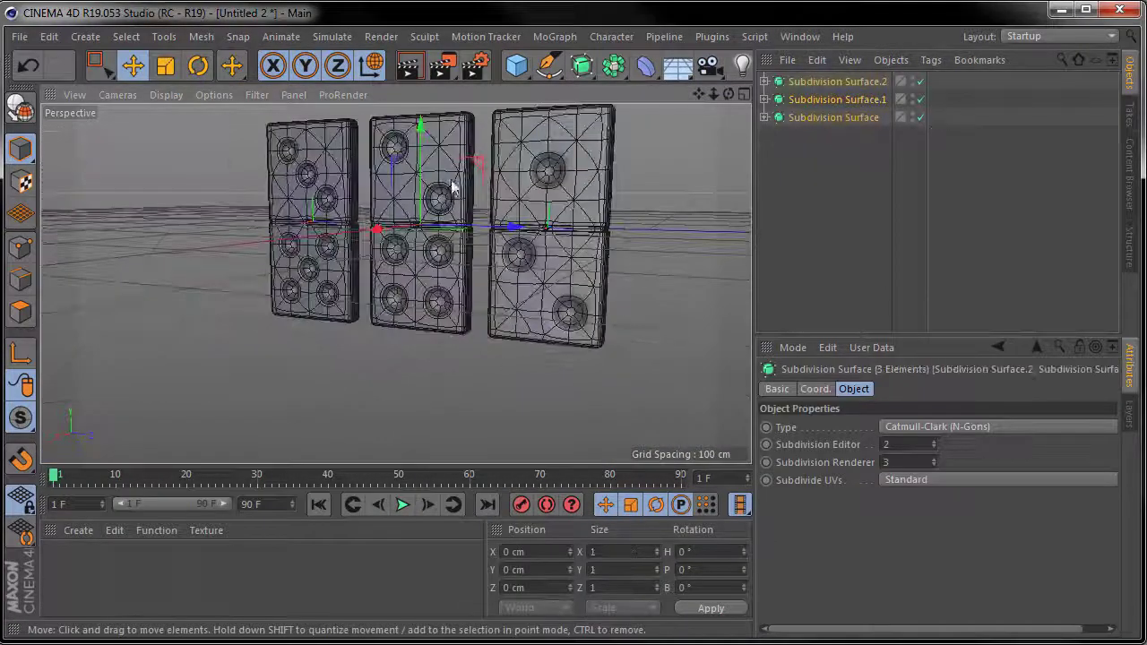
Add a Floor and select all three Subdivision Surface dominoes.
{"action": "left_click", "coordinate": [678, 66]}
{"action": "left_click", "coordinate": [743, 92]}
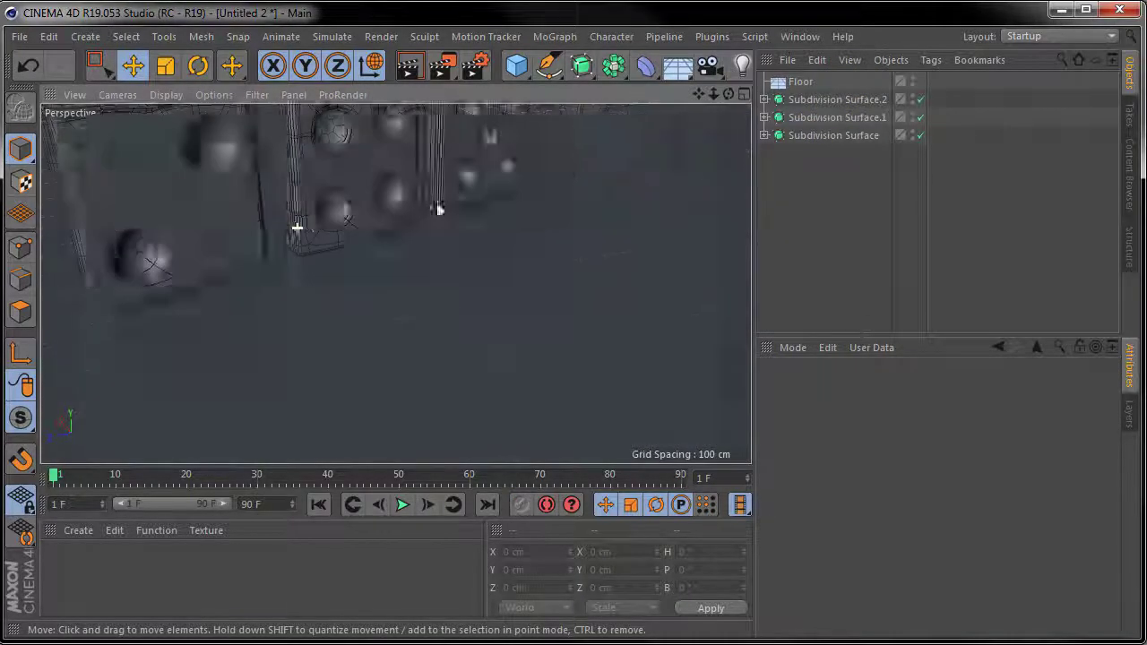
{"action": "left_click", "coordinate": [837, 100]}
{"action": "left_click", "coordinate": [800, 117], "text": "shift"}
{"action": "left_click", "coordinate": [800, 135], "text": "shift"}
Arrange the dominoes in Linear mode with vertical movement turned off.
{"action": "left_click", "coordinate": [164, 36]}
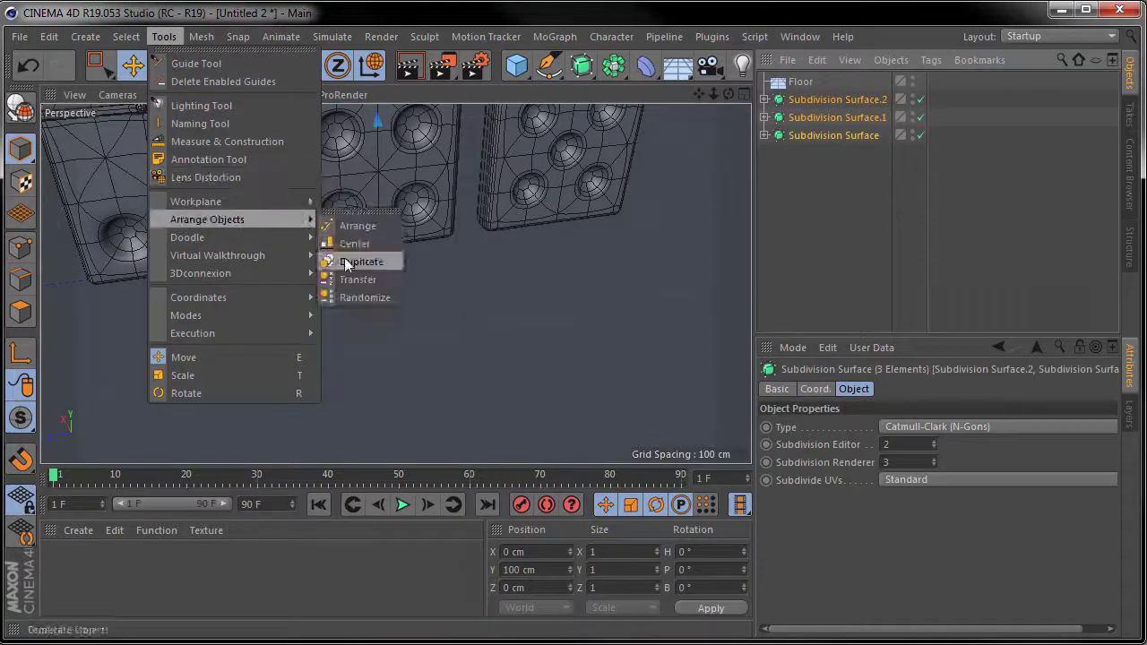
{"action": "left_click", "coordinate": [354, 223]}
{"action": "left_click", "coordinate": [856, 428]}
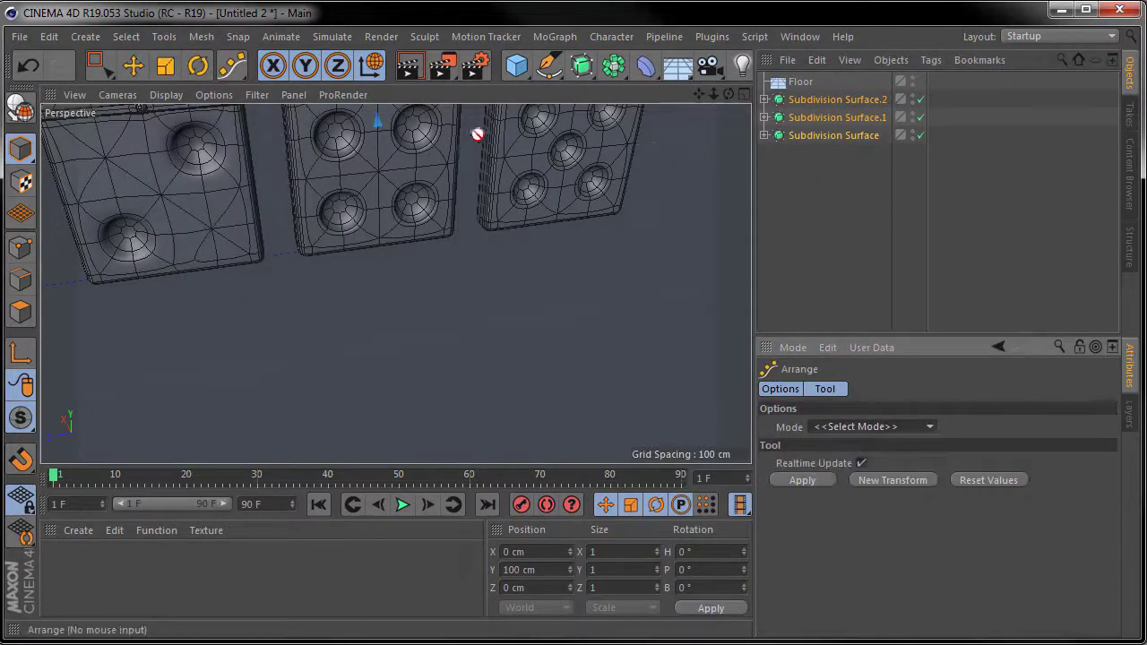
{"action": "left_click", "coordinate": [350, 241]}
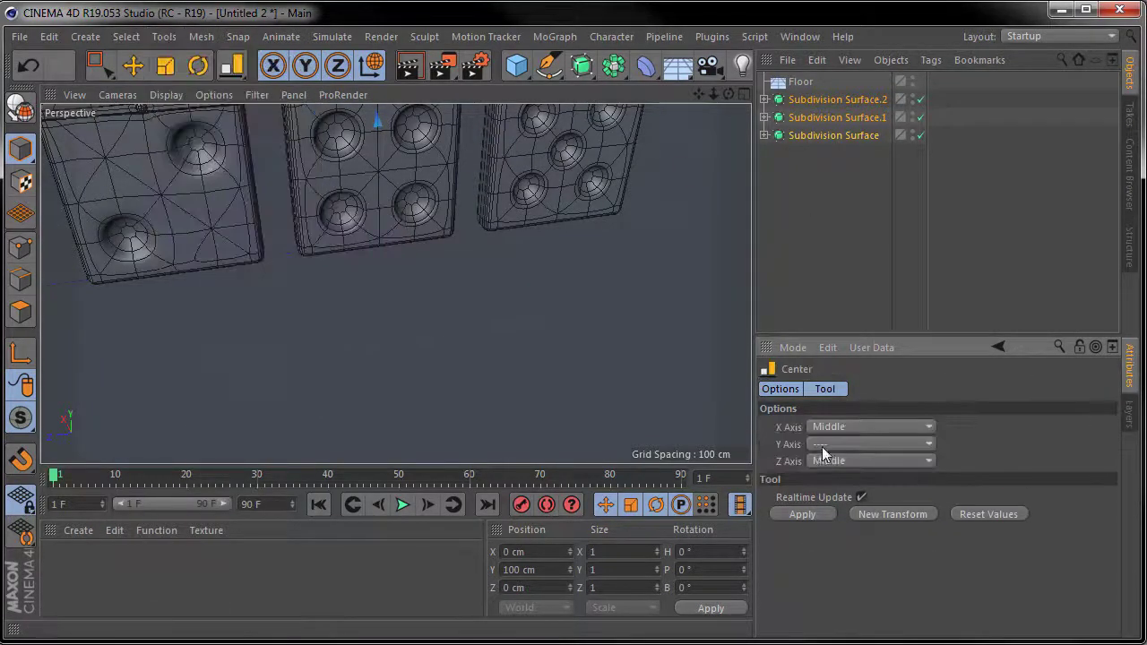
{"action": "left_click", "coordinate": [164, 35]}
{"action": "left_click", "coordinate": [358, 223]}
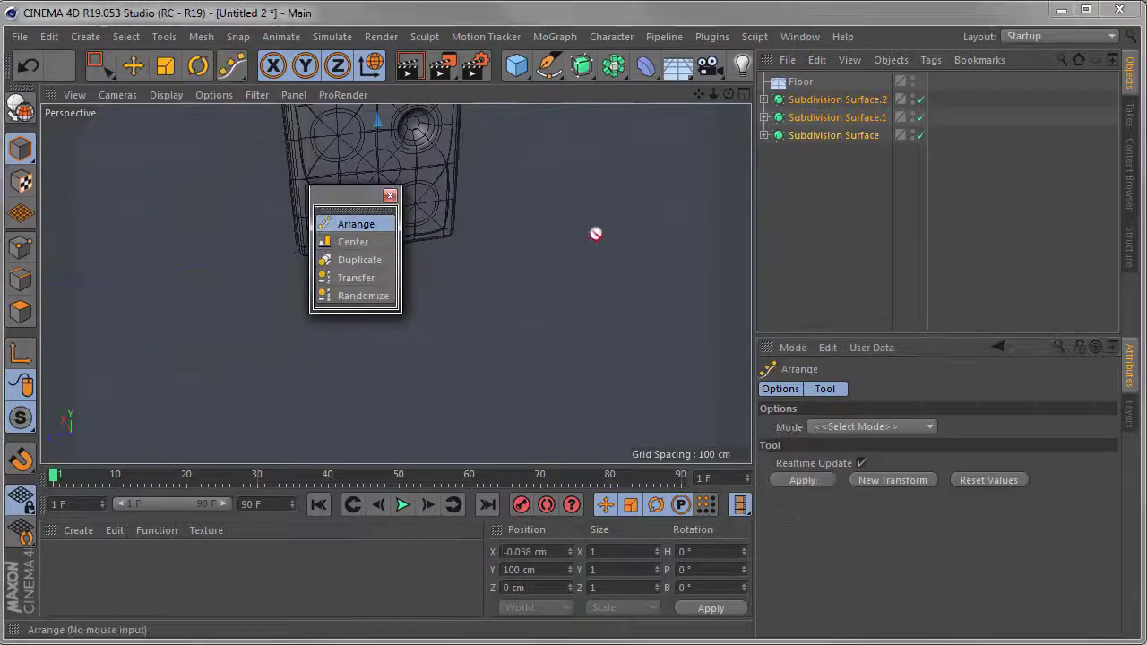
{"action": "left_click", "coordinate": [851, 426]}
{"action": "left_click", "coordinate": [827, 463]}
{"action": "left_click_drag", "start_coordinate": [583, 225], "coordinate": [631, 170], "text": "alt"}
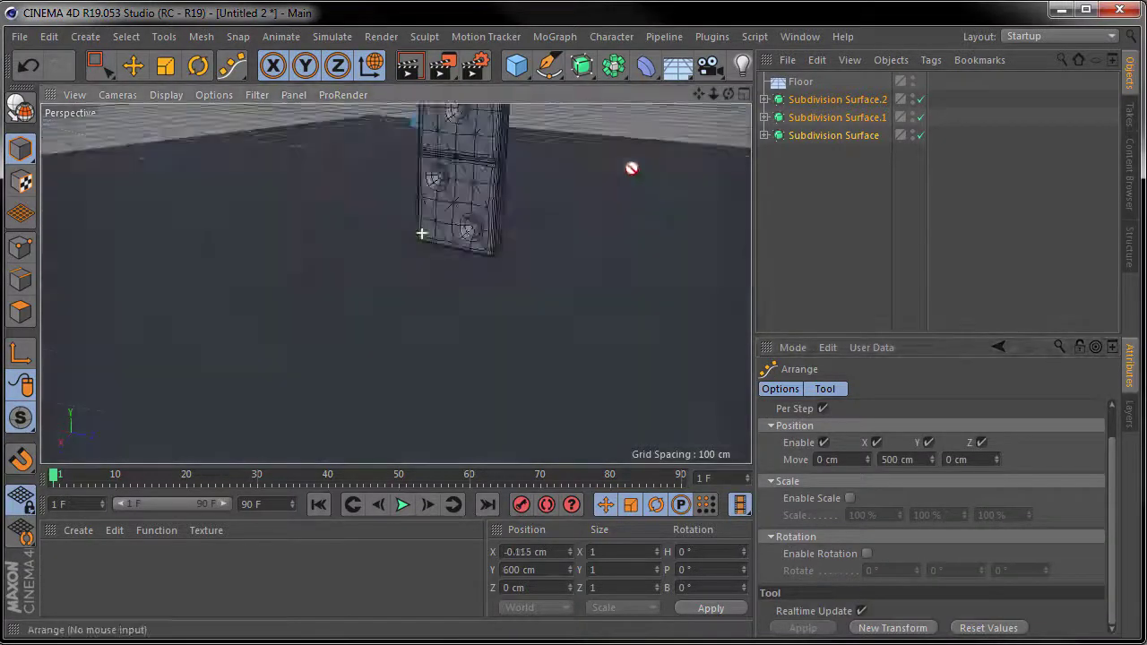
{"action": "left_click", "coordinate": [928, 443]}
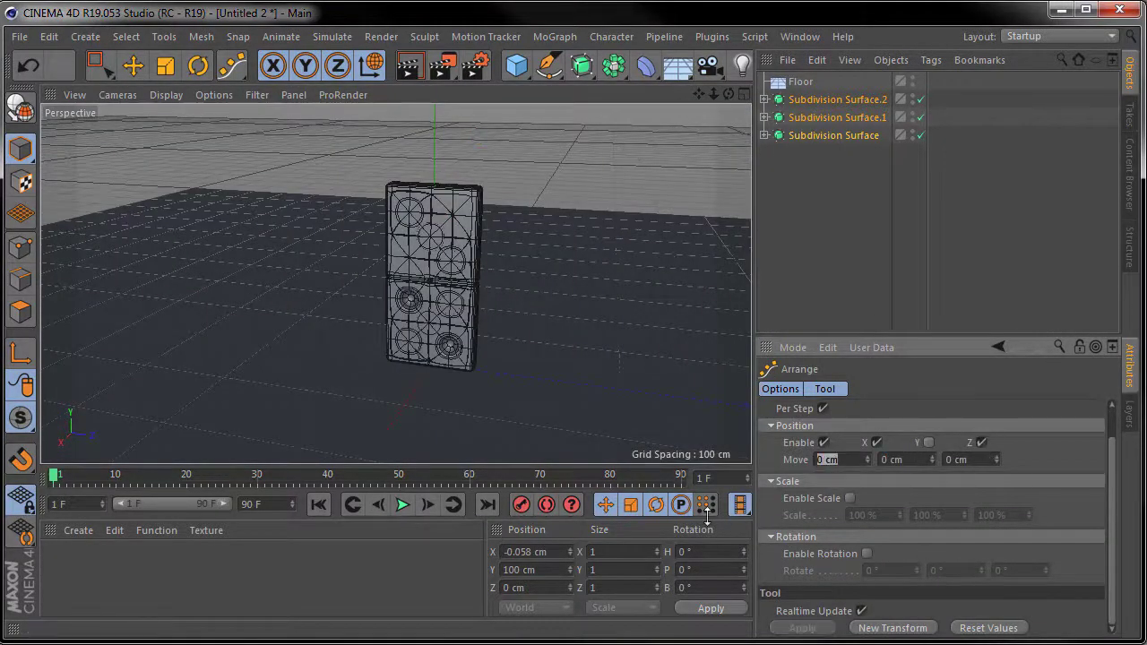
Set the arrangement spacing to -150 cm along X.
{"action": "type", "text": "50"}
{"action": "key", "text": "ctrl+shift+z"}
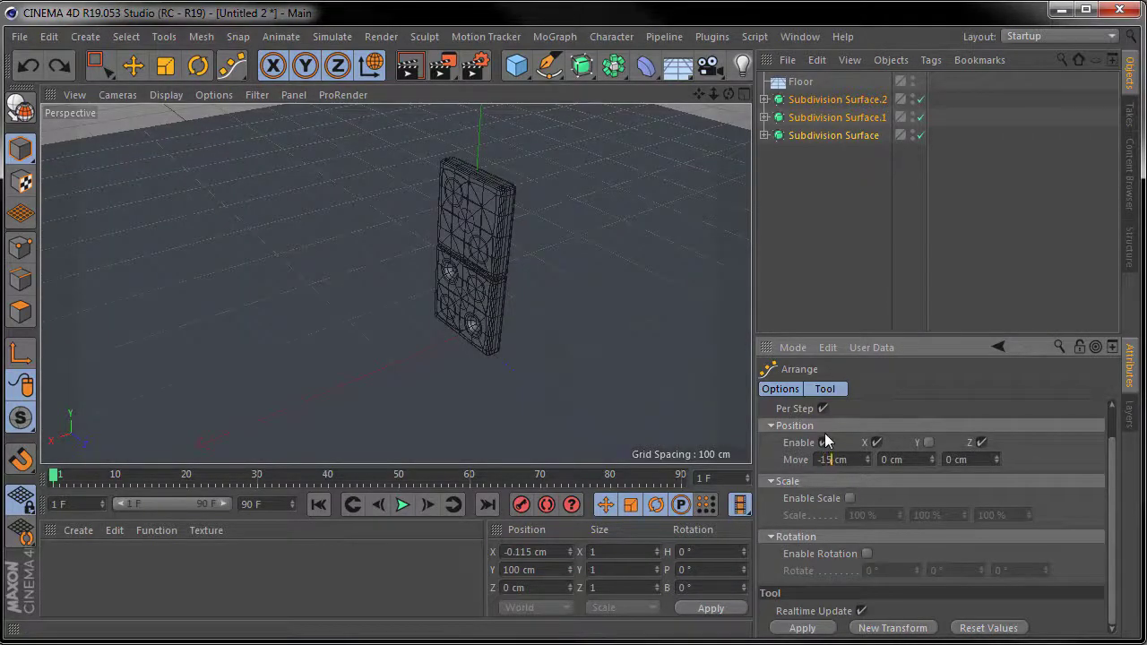
{"action": "type", "text": "0"}
{"action": "key", "text": "Return"}
{"action": "key", "text": "ctrl+shift+z"}
{"action": "key", "text": "ctrl+shift+z"}
{"action": "key", "text": "ctrl+shift+z"}
{"action": "key", "text": "ctrl+shift+z"}
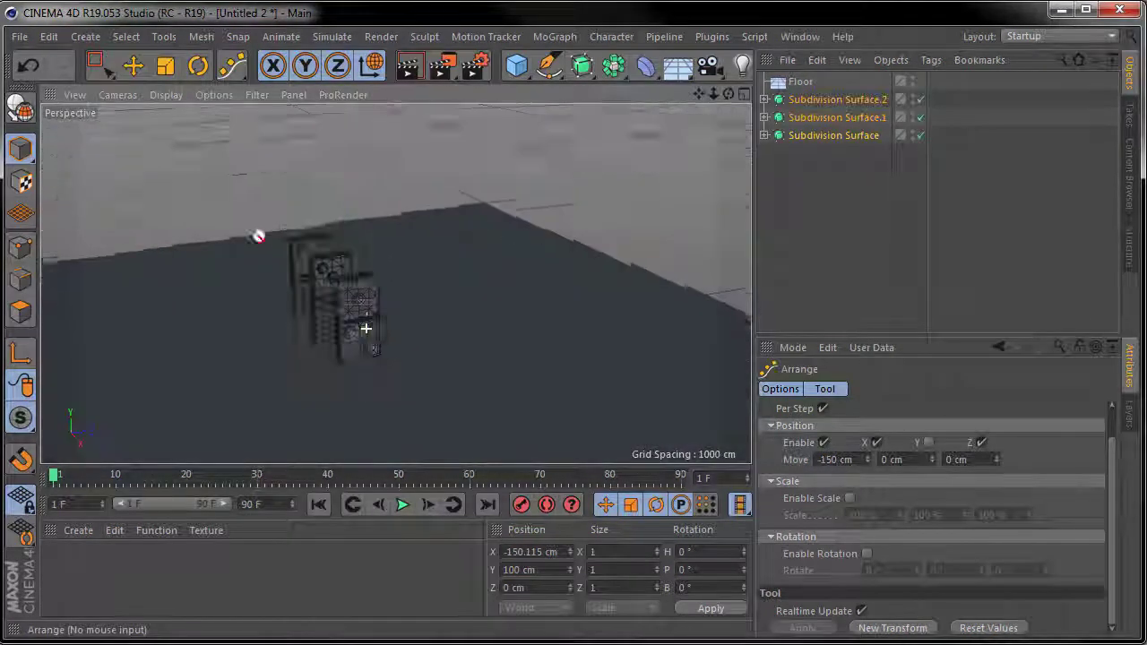
{"action": "key", "text": "ctrl+shift+z"}
Center the dominoes with Y Axis Negative so their bottoms rest on the floor.
{"action": "left_click", "coordinate": [231, 65]}
{"action": "left_click", "coordinate": [851, 443]}
{"action": "left_click", "coordinate": [839, 491]}
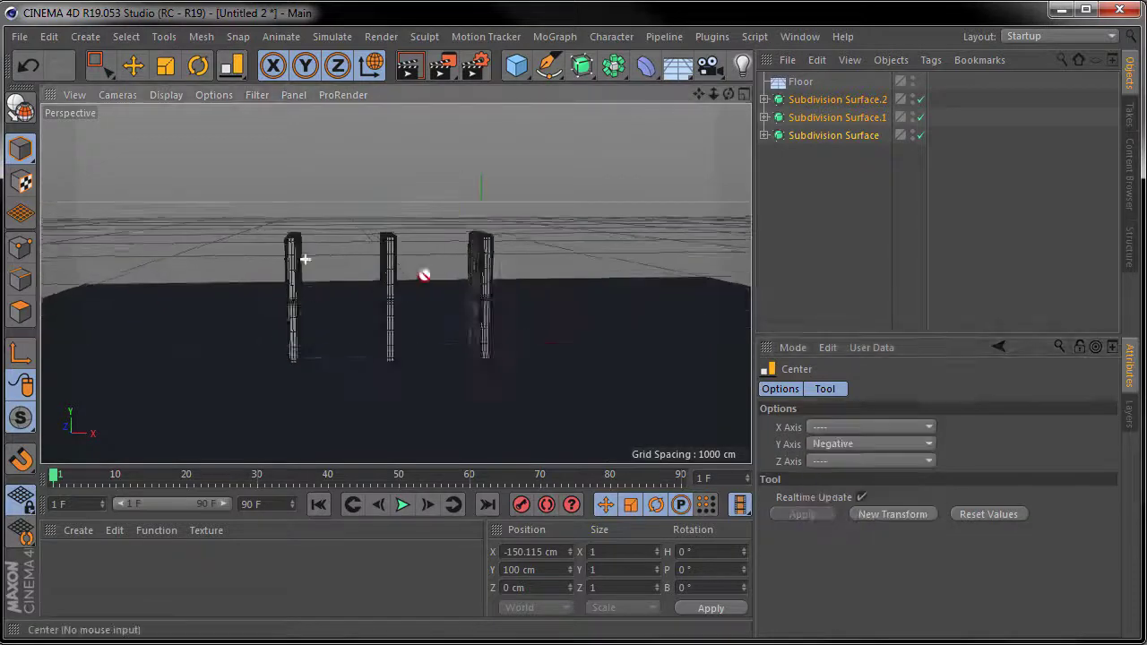
{"action": "key", "text": "ctrl+shift+z"}
{"action": "key", "text": "ctrl+shift+z"}
{"action": "left_click", "coordinate": [824, 135]}
{"action": "key", "text": "ctrl+shift+z"}
Disable Subdivision Surface.2's editor preview and move its Cube's axis to the bottom corner.
{"action": "left_click", "coordinate": [829, 99]}
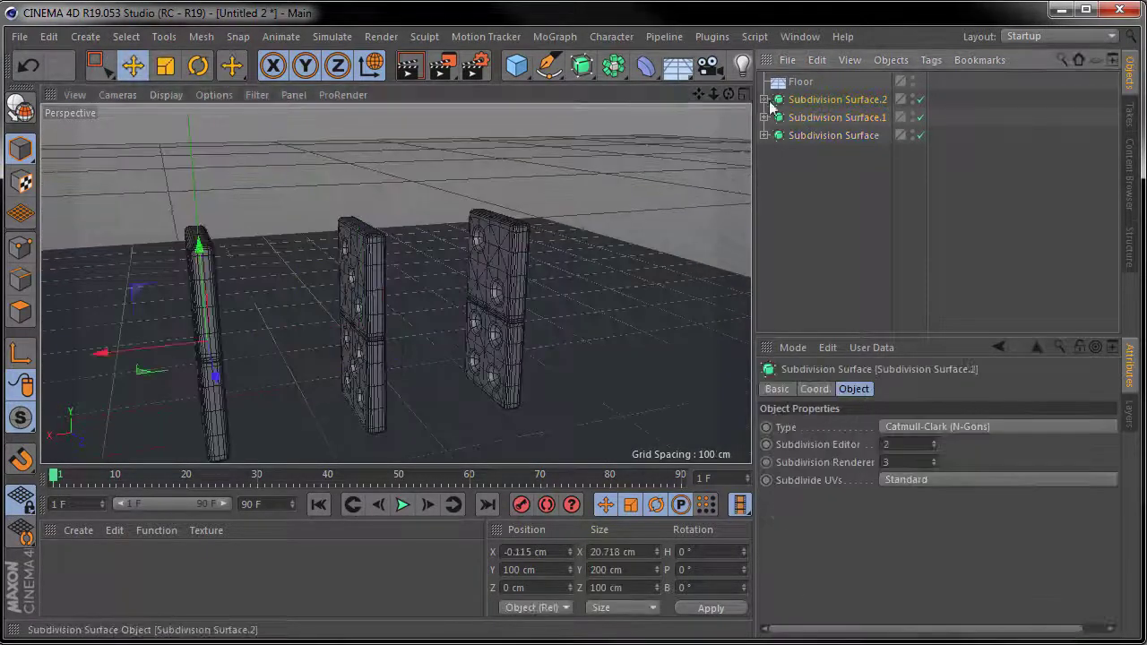
{"action": "left_click", "coordinate": [764, 100]}
{"action": "left_click", "coordinate": [809, 118]}
{"action": "scroll", "coordinate": [265, 349], "scroll_direction": "up", "scroll_amount": 5}
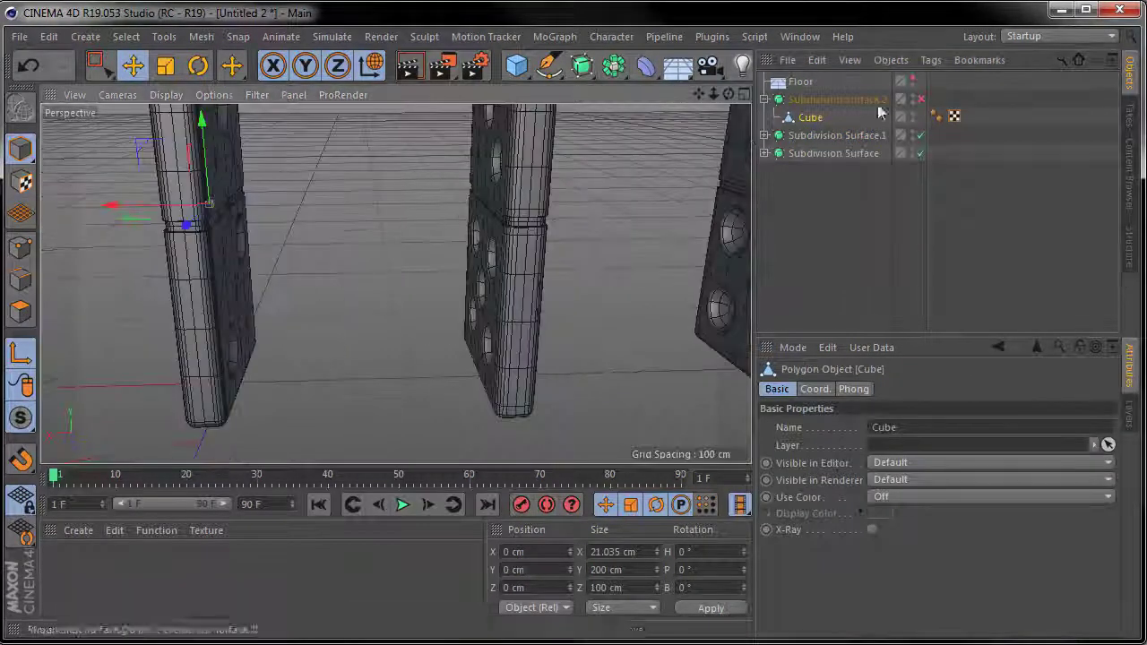
{"action": "scroll", "coordinate": [265, 348], "scroll_direction": "up", "scroll_amount": 3}
{"action": "scroll", "coordinate": [290, 318], "scroll_direction": "up", "scroll_amount": 3}
{"action": "left_click_drag", "start_coordinate": [444, 365], "coordinate": [301, 228], "text": "alt"}
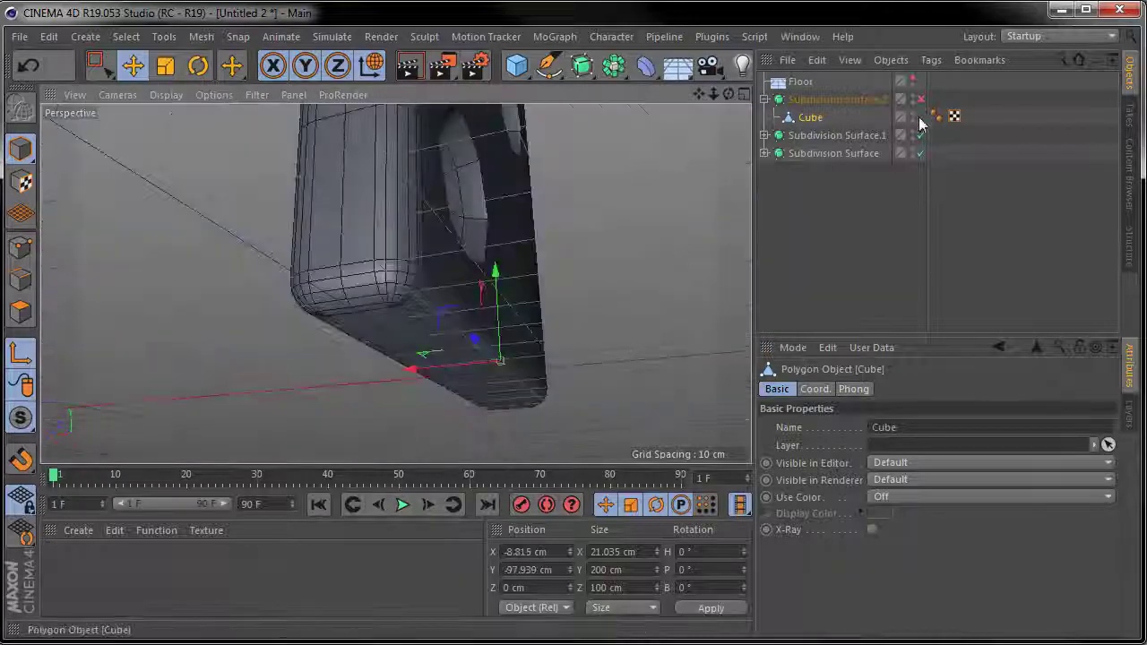
Test-rotate the cube around the new pivot, then undo back through the edits.
{"action": "key", "text": "r"}
{"action": "mouse_move", "coordinate": [525, 320]}
{"action": "left_mouse_down"}
{"action": "mouse_move", "coordinate": [528, 401]}
{"action": "mouse_move", "coordinate": [525, 331]}
{"action": "left_mouse_up"}
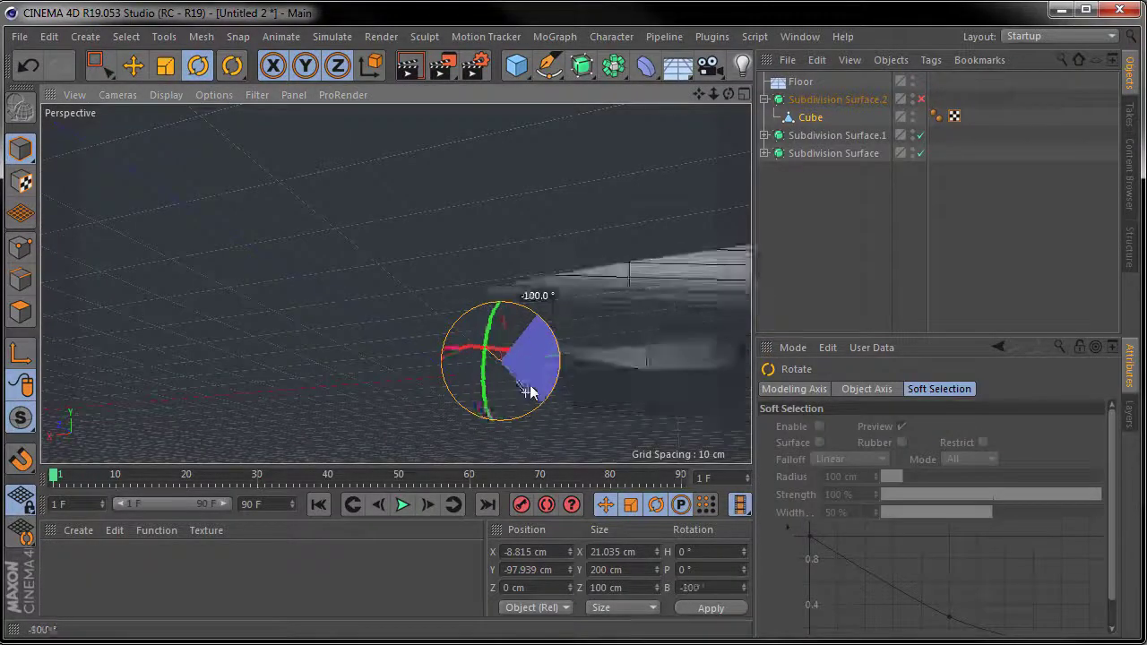
{"action": "key", "text": "ctrl+z"}
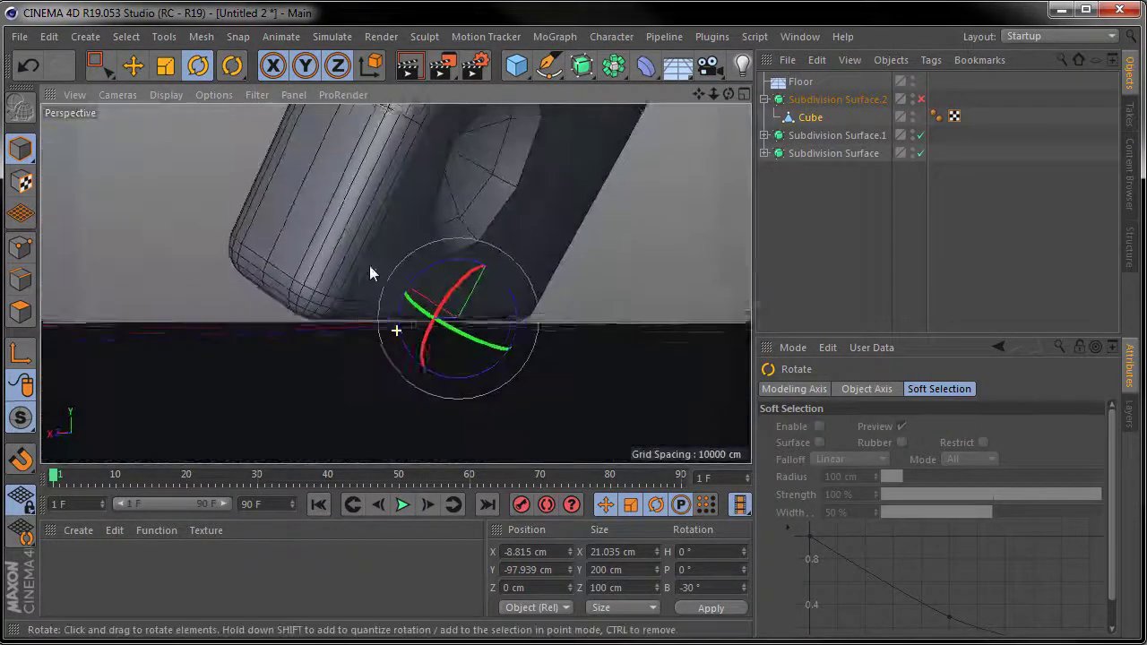
{"action": "key", "text": "ctrl+shift+z"}
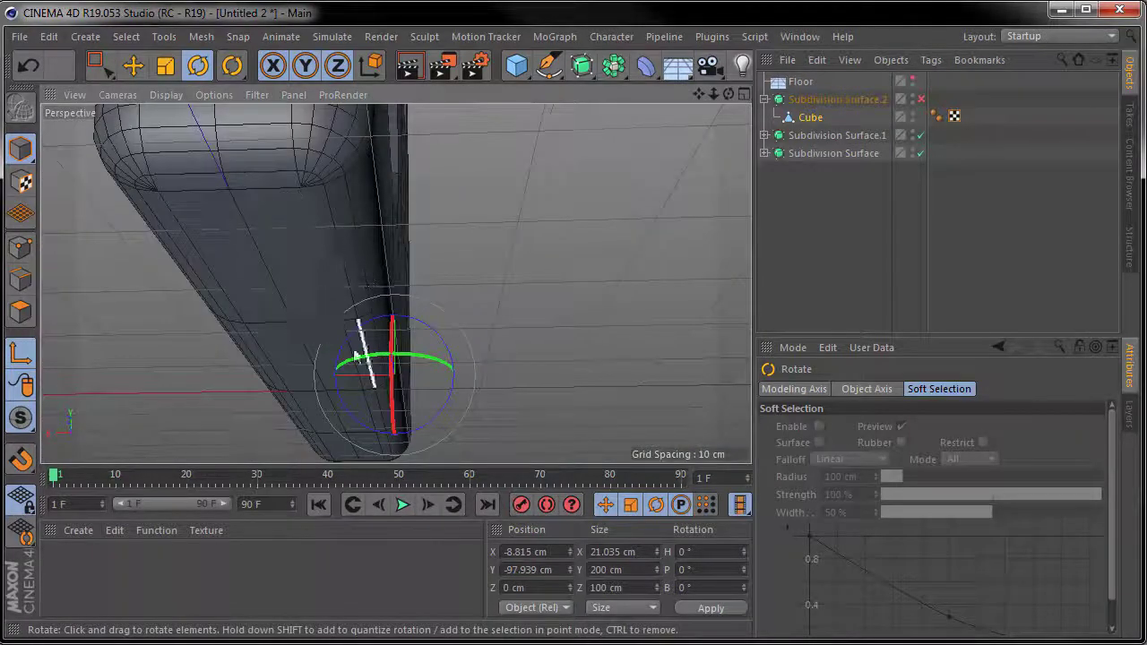
{"action": "key", "text": "ctrl+z"}
{"action": "key", "text": "ctrl+z"}
{"action": "key", "text": "ctrl+z"}
{"action": "key", "text": "ctrl+z"}
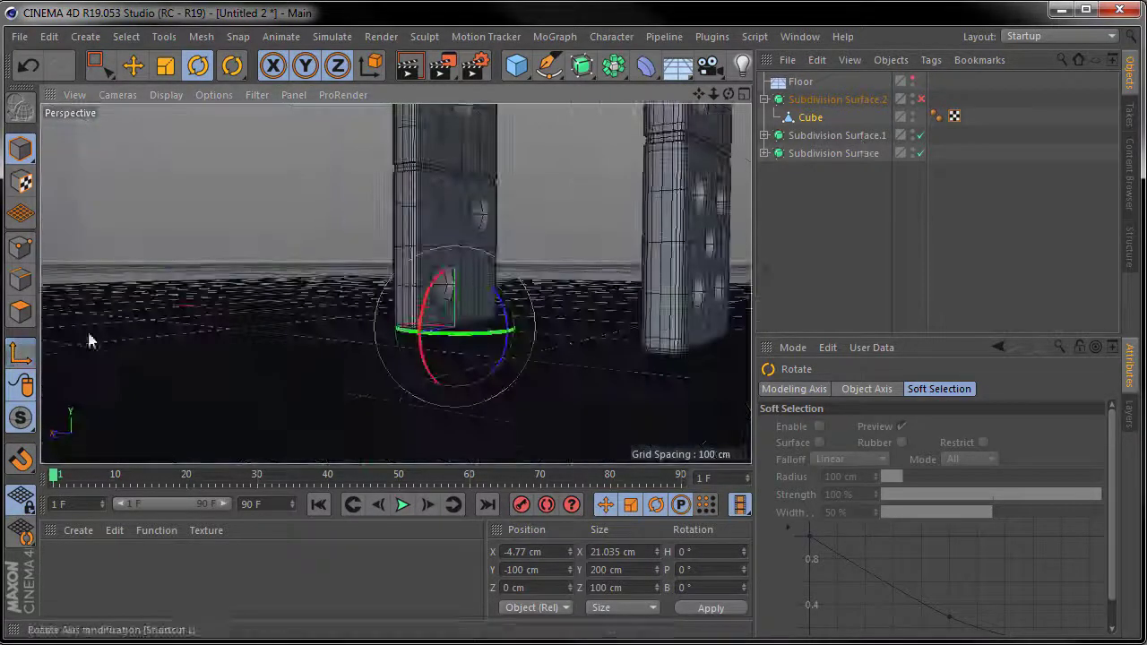
{"action": "key", "text": "ctrl+z"}
{"action": "key", "text": "ctrl+z"}
{"action": "key", "text": "ctrl+z"}
{"action": "key", "text": "ctrl+z"}
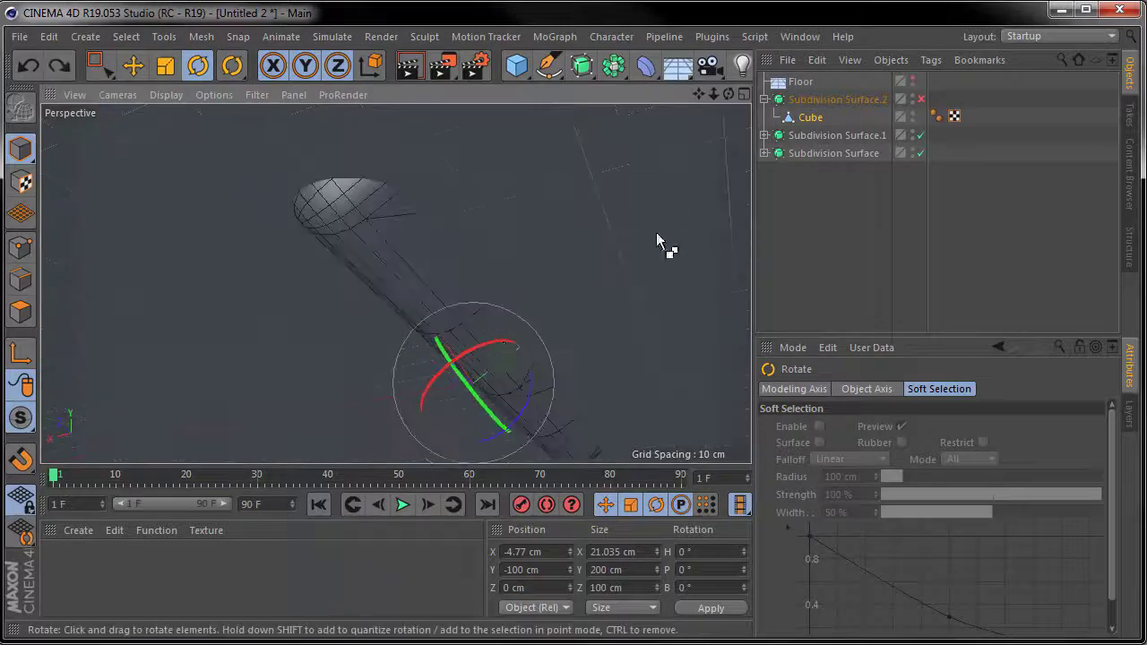
{"action": "key", "text": "ctrl+z"}
{"action": "key", "text": "ctrl+z"}
{"action": "key", "text": "ctrl+z"}
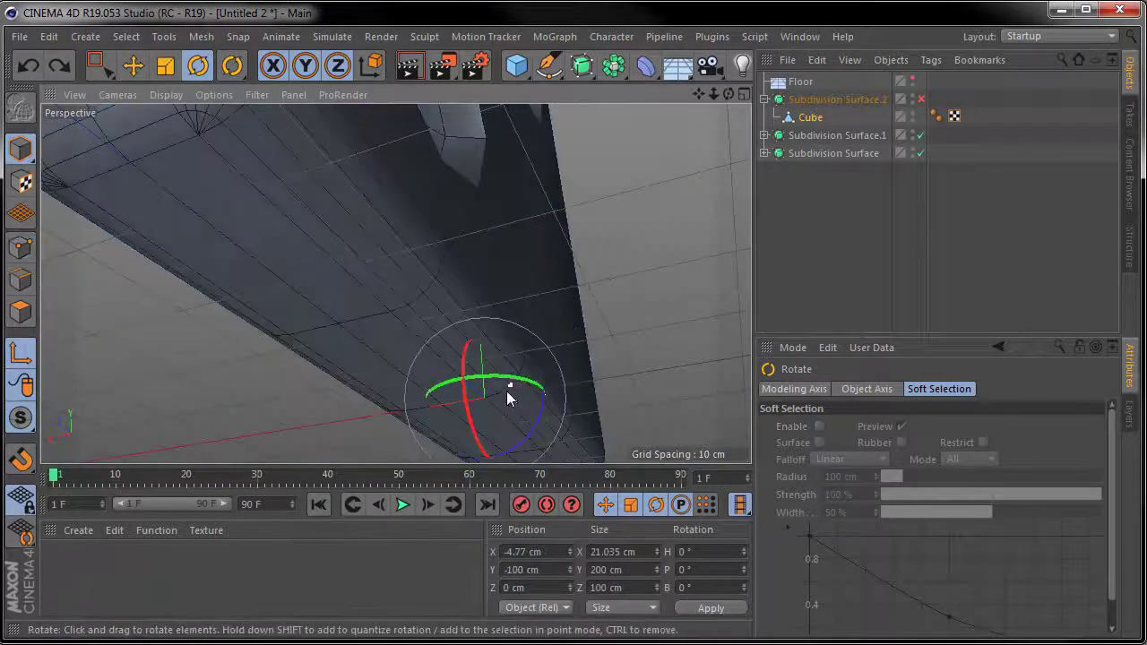
{"action": "key", "text": "ctrl+z"}
{"action": "key", "text": "ctrl+z"}
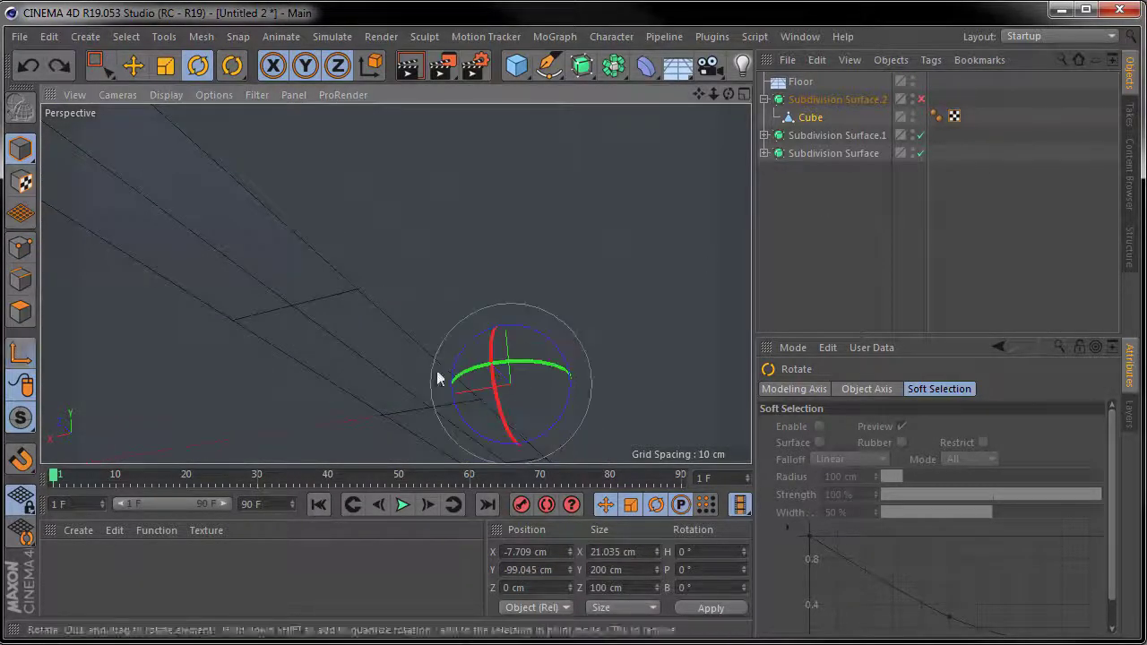
{"action": "key", "text": "ctrl+z"}
{"action": "key", "text": "ctrl+z"}
{"action": "key", "text": "ctrl+z"}
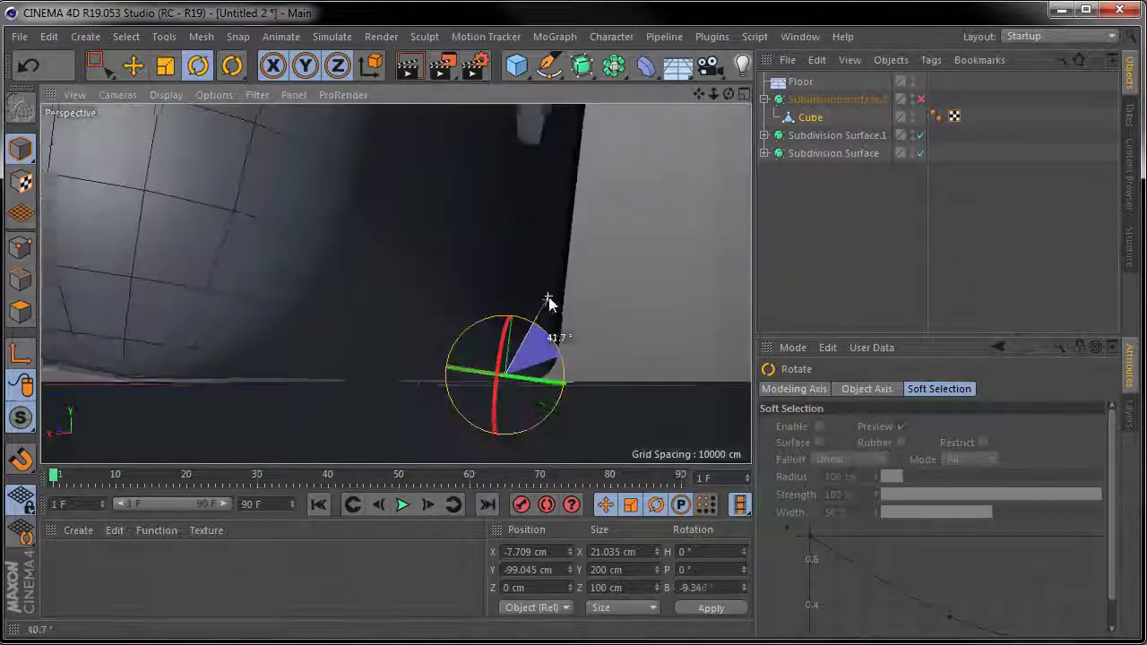
{"action": "key", "text": "ctrl+z"}
{"action": "key", "text": "ctrl+z"}
Tip the domino around its bottom-edge pivot and undo so it stands upright.
{"action": "mouse_move", "coordinate": [511, 305]}
{"action": "left_mouse_down"}
{"action": "mouse_move", "coordinate": [485, 329]}
{"action": "mouse_move", "coordinate": [395, 321]}
{"action": "left_mouse_up"}
{"action": "left_click_drag", "start_coordinate": [542, 327], "coordinate": [535, 356]}
{"action": "key", "text": "ctrl+z"}
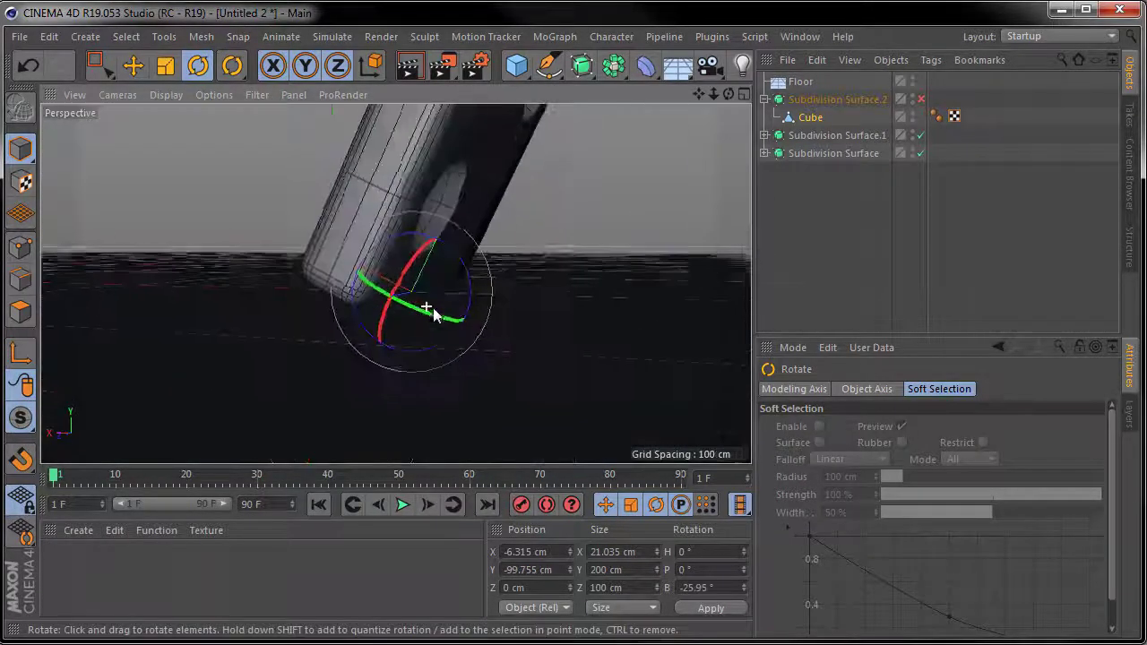
{"action": "key", "text": "ctrl+z"}
{"action": "key", "text": "ctrl+z"}
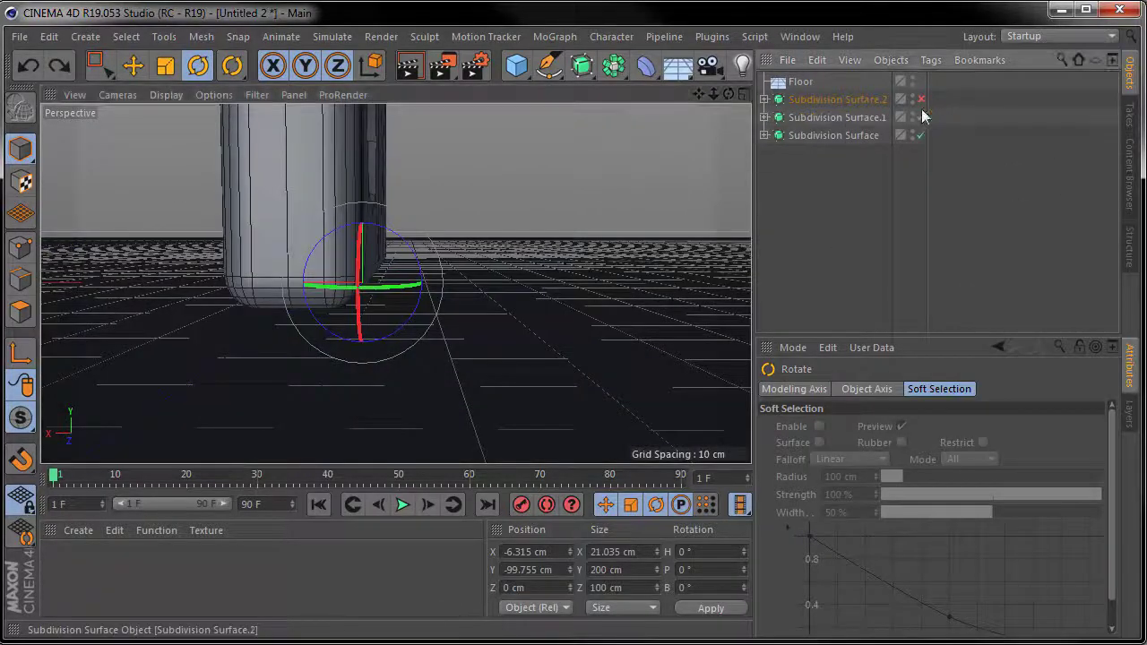
Inspect the dominoes' cubes, selecting Cube.2 and Cube.3 while orbiting around all three.
{"action": "left_click", "coordinate": [816, 136]}
{"action": "mouse_move", "coordinate": [543, 326]}
{"action": "left_mouse_down", "text": "alt"}
{"action": "mouse_move", "coordinate": [583, 257]}
{"action": "mouse_move", "coordinate": [222, 408]}
{"action": "mouse_move", "coordinate": [440, 268]}
{"action": "mouse_move", "coordinate": [489, 274]}
{"action": "mouse_move", "coordinate": [529, 238]}
{"action": "mouse_move", "coordinate": [61, 335]}
{"action": "mouse_move", "coordinate": [361, 248]}
{"action": "mouse_move", "coordinate": [374, 259]}
{"action": "mouse_move", "coordinate": [313, 311]}
{"action": "mouse_move", "coordinate": [389, 248]}
{"action": "mouse_move", "coordinate": [137, 299]}
{"action": "mouse_move", "coordinate": [89, 197]}
{"action": "left_mouse_up", "text": "alt"}
{"action": "left_click", "coordinate": [361, 248]}
{"action": "left_click", "coordinate": [801, 148]}
{"action": "left_click", "coordinate": [389, 248]}
{"action": "key", "text": "e"}
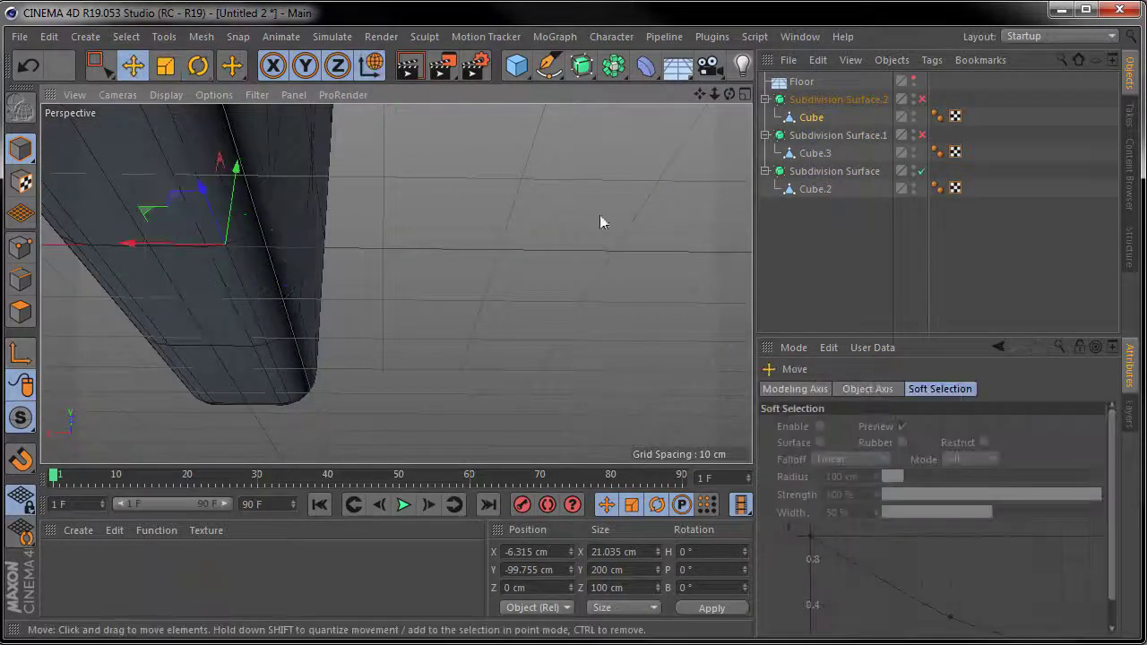
{"action": "left_click_drag", "start_coordinate": [599, 215], "coordinate": [388, 205], "text": "alt"}
{"action": "left_click", "coordinate": [796, 154]}
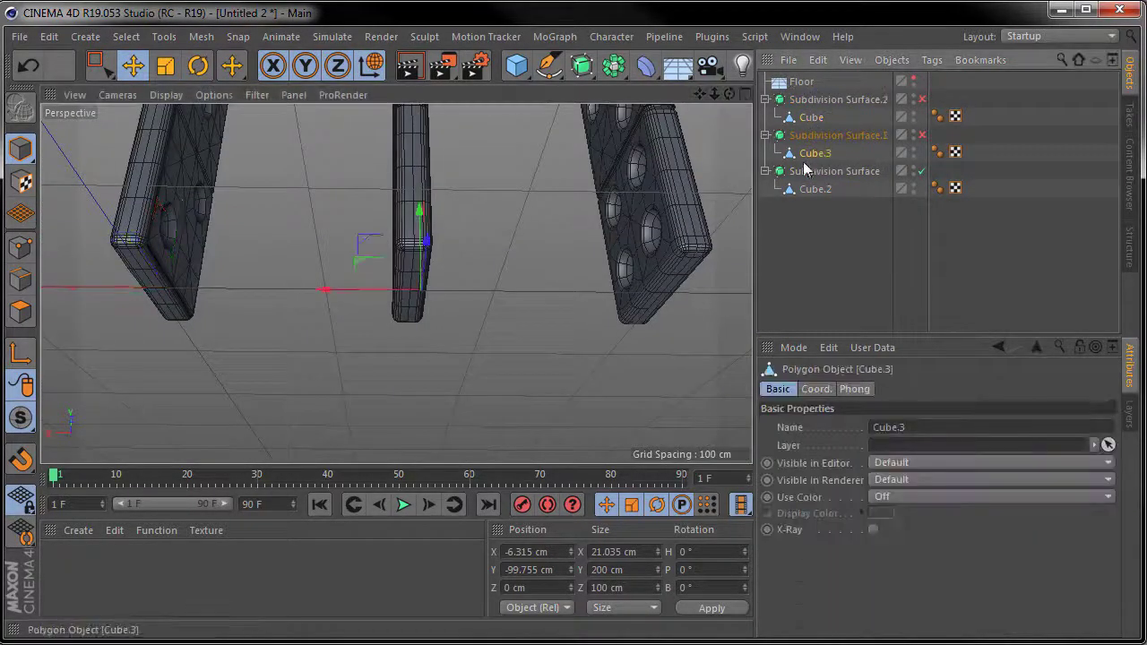
Reduce the Subdivision Surface.2 cube's depth to S.Z 0.75, then select the Cube.2 domino.
{"action": "left_click", "coordinate": [600, 399]}
{"action": "mouse_move", "coordinate": [600, 398]}
{"action": "left_mouse_down", "text": "alt"}
{"action": "mouse_move", "coordinate": [614, 254]}
{"action": "mouse_move", "coordinate": [395, 283]}
{"action": "mouse_move", "coordinate": [537, 269]}
{"action": "mouse_move", "coordinate": [676, 200]}
{"action": "left_mouse_up", "text": "alt"}
{"action": "left_click", "coordinate": [395, 283]}
{"action": "left_click", "coordinate": [815, 388]}
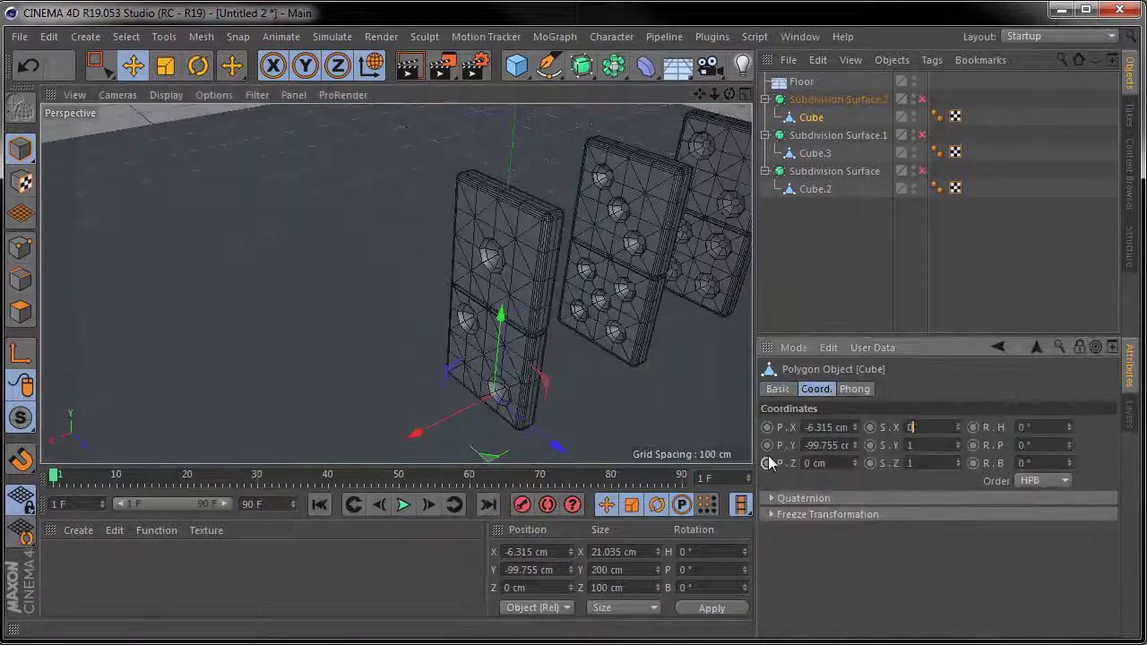
{"action": "type", "text": ".75"}
{"action": "key", "text": "Return"}
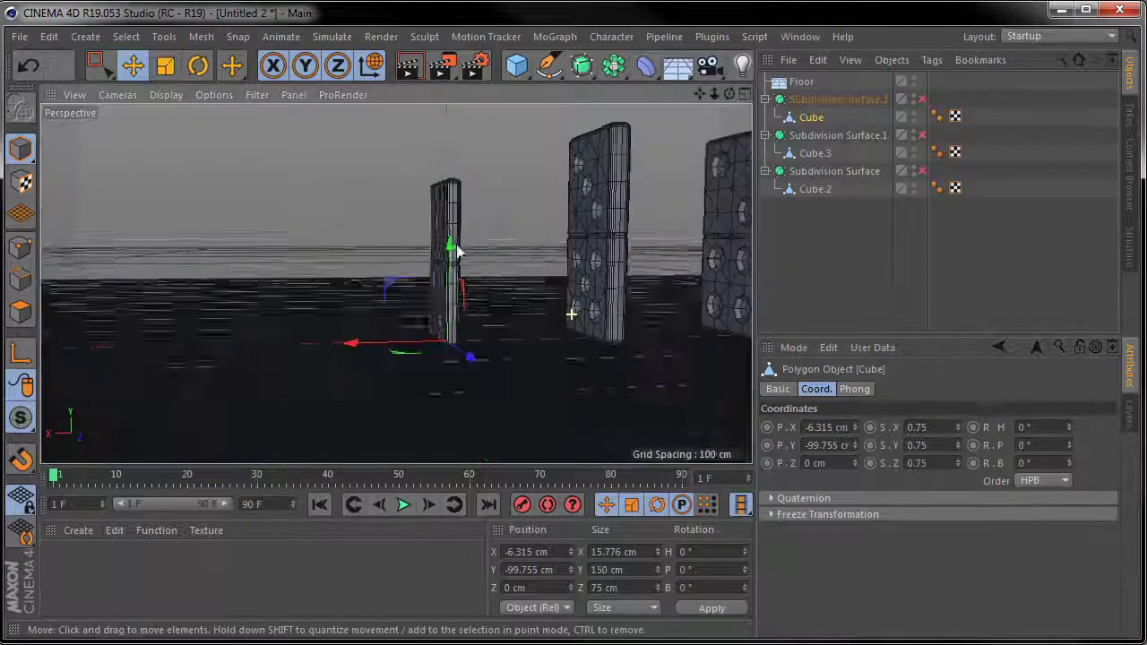
{"action": "left_click_drag", "start_coordinate": [471, 307], "coordinate": [596, 346], "text": "alt"}
{"action": "left_click", "coordinate": [814, 188]}
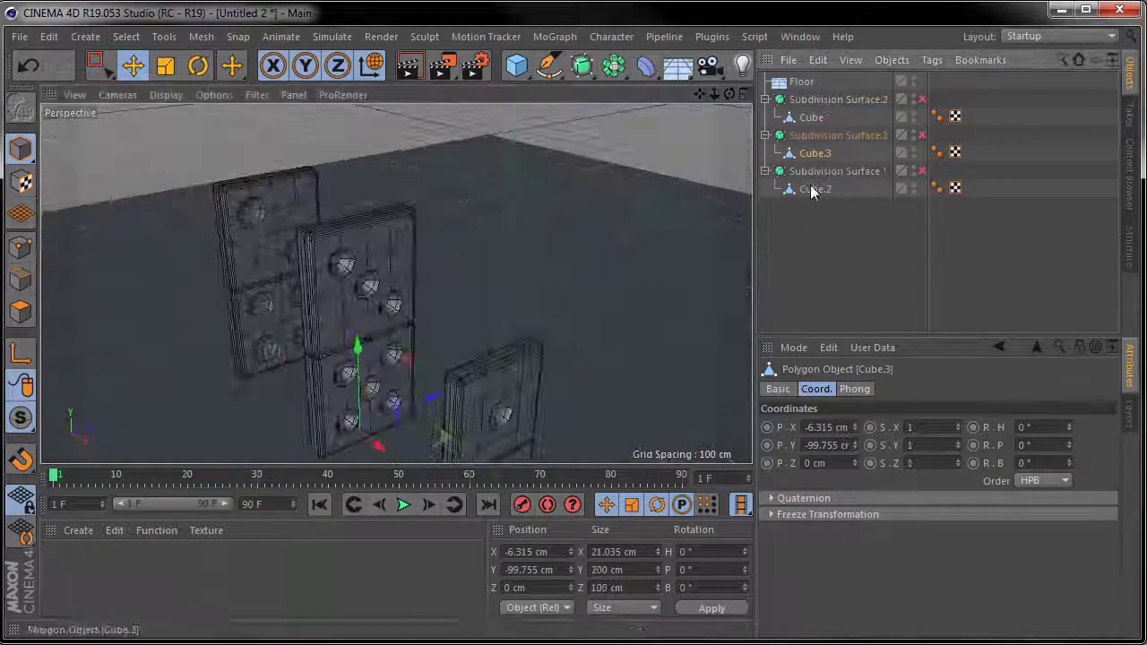
{"action": "left_click_drag", "start_coordinate": [308, 243], "coordinate": [331, 251], "text": "alt"}
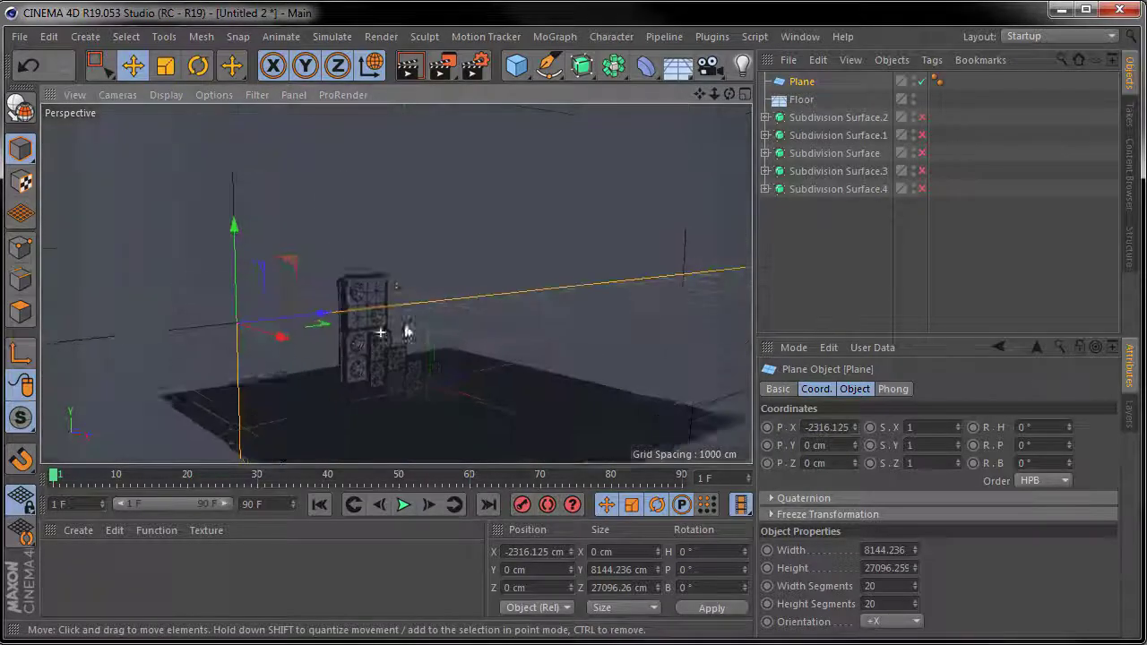
Create a new Arnold standard surface material and open its settings.
{"action": "left_click", "coordinate": [78, 529]}
{"action": "mouse_move", "coordinate": [97, 401]}
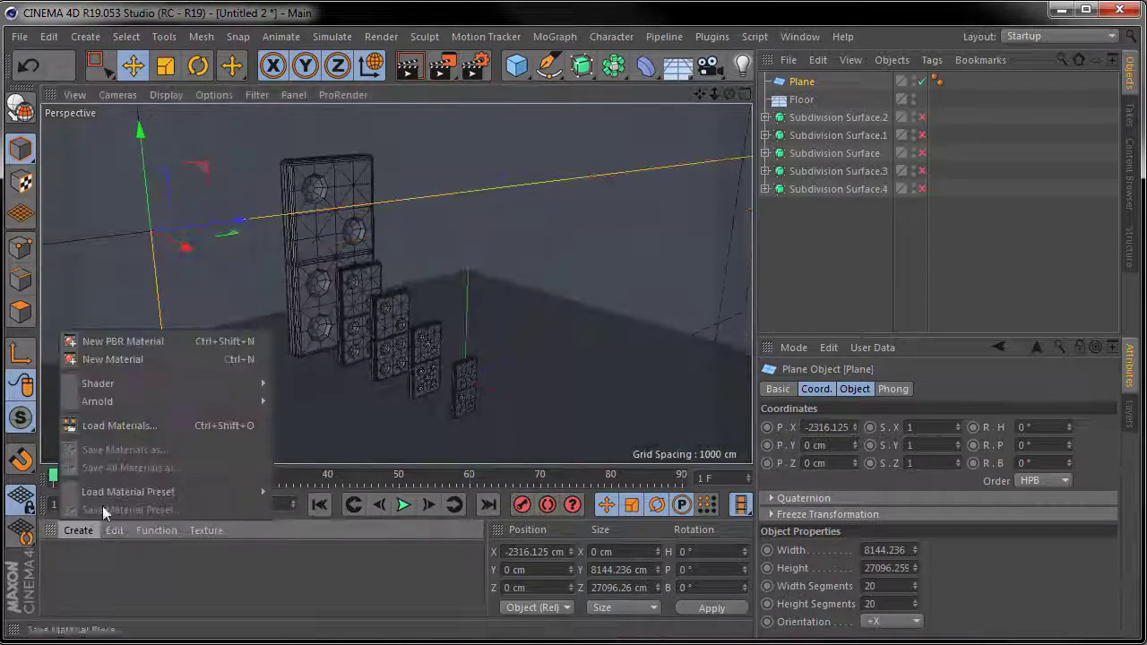
{"action": "left_click", "coordinate": [385, 497]}
{"action": "double_click", "coordinate": [61, 550]}
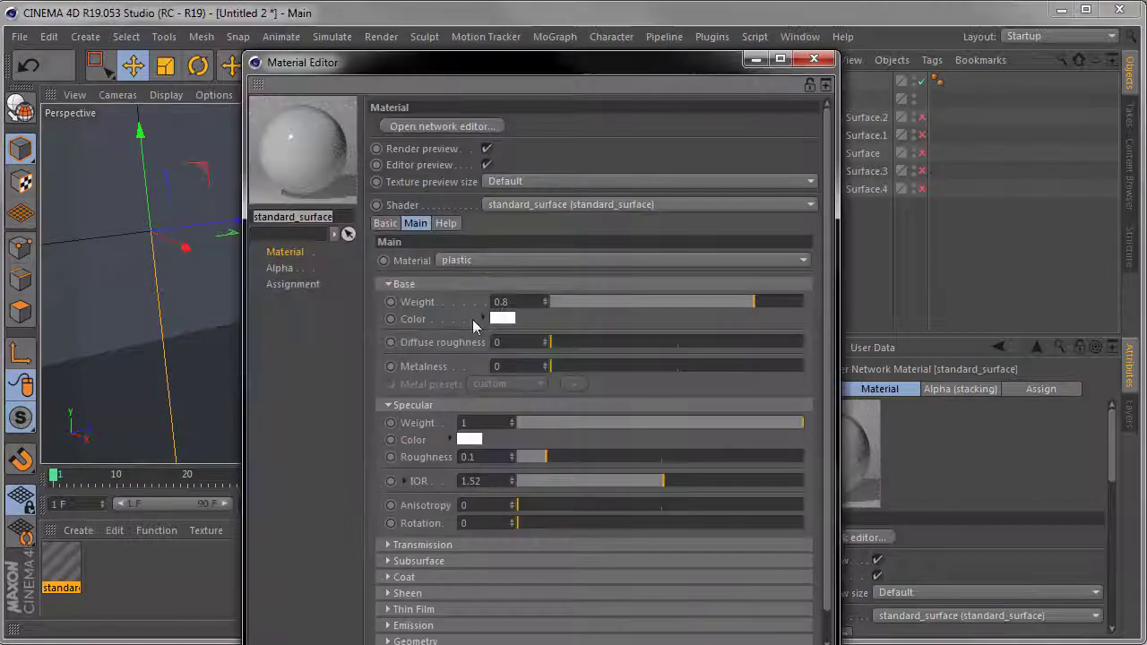
Set the material's base colour to hue 213° and saturation 33%.
{"action": "left_click", "coordinate": [483, 319]}
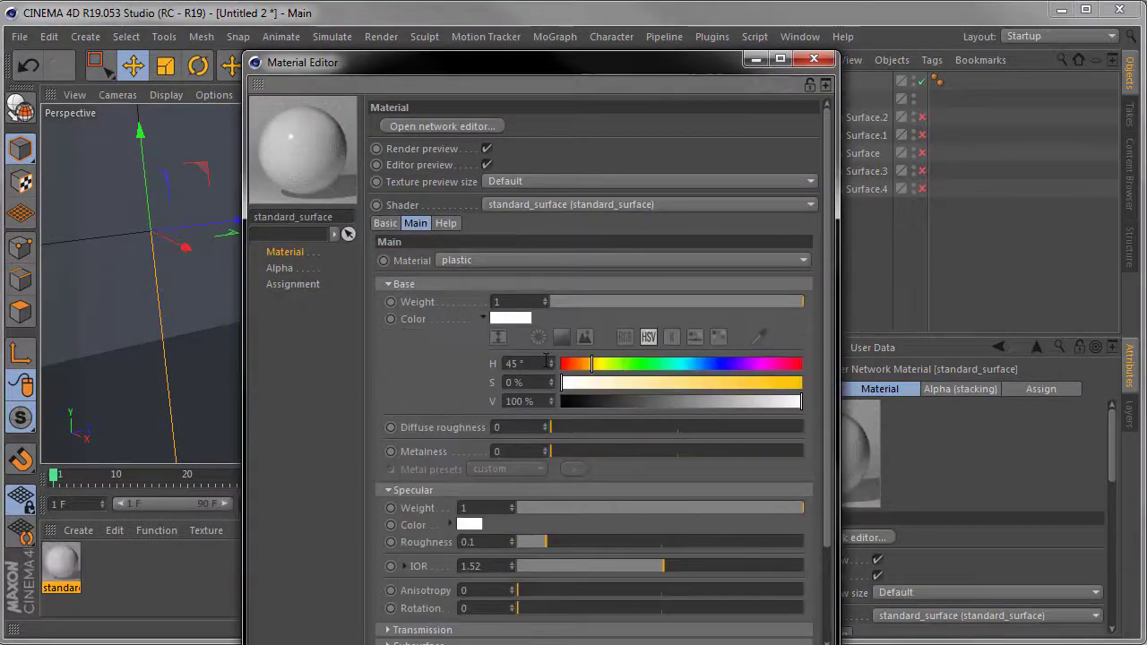
{"action": "type", "text": "213"}
{"action": "key", "text": "Tab"}
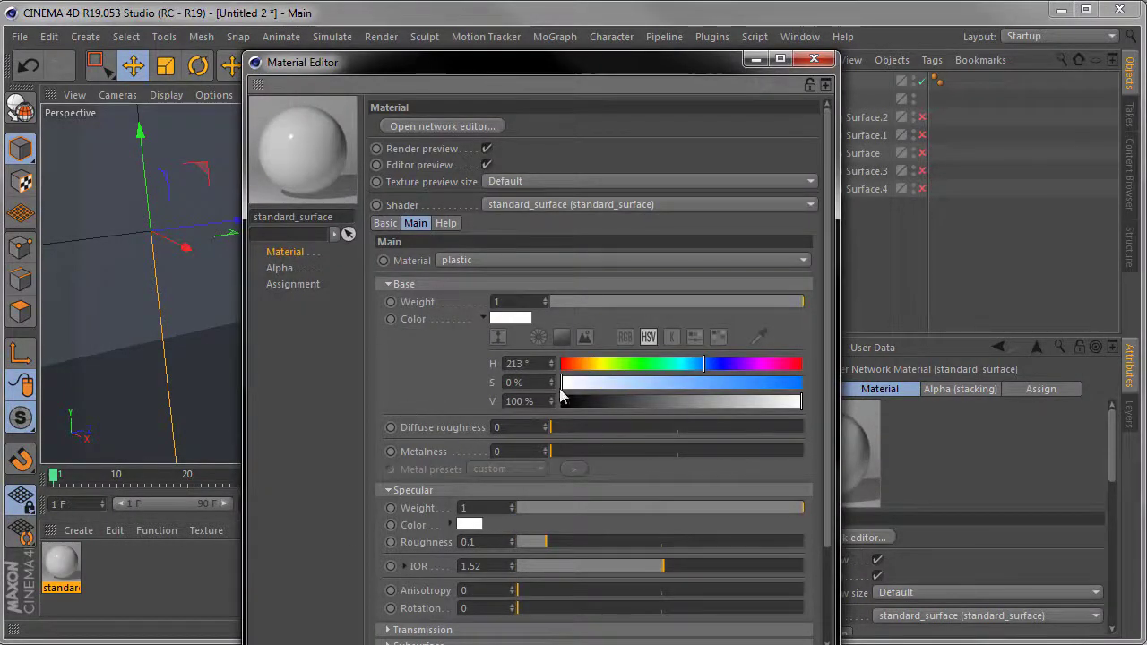
{"action": "type", "text": "33"}
{"action": "key", "text": "Return"}
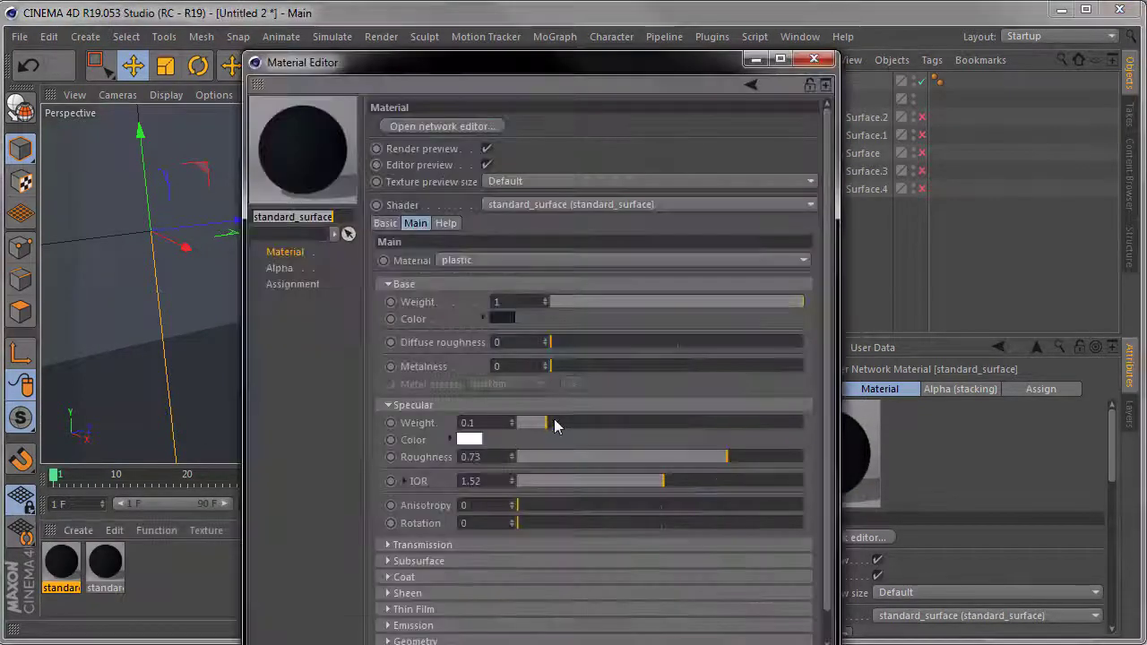
{"action": "left_click", "coordinate": [482, 319]}
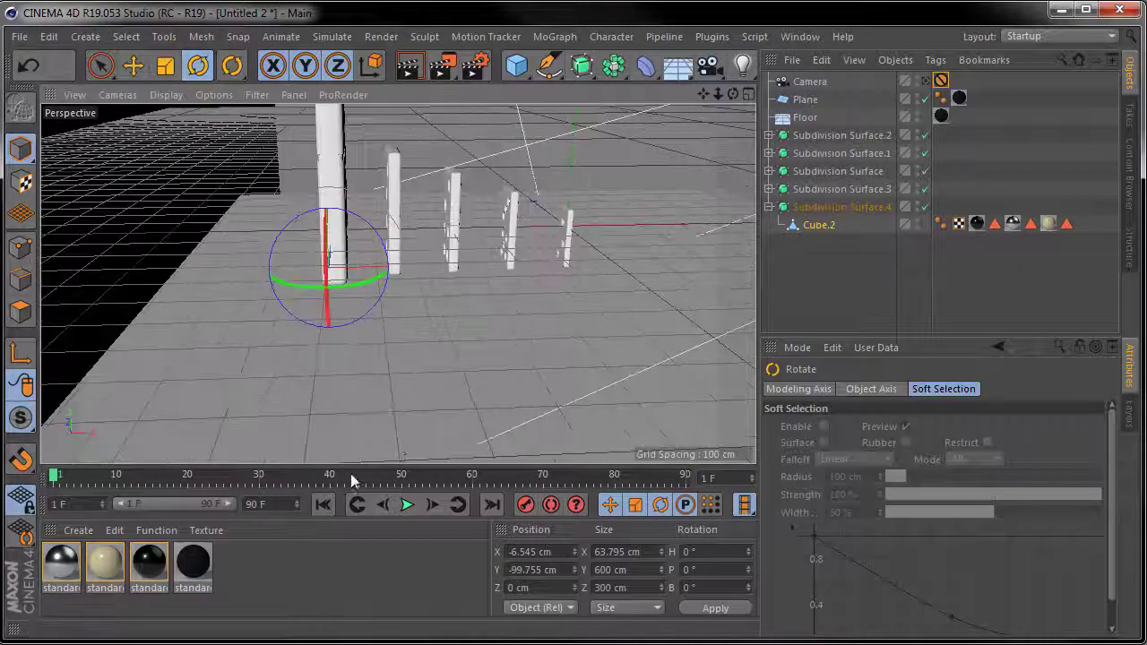
Keyframe the front domino's upright B rotation, then try a tilt at frame 23 and undo it.
{"action": "left_click", "coordinate": [817, 227]}
{"action": "left_click", "coordinate": [976, 462]}
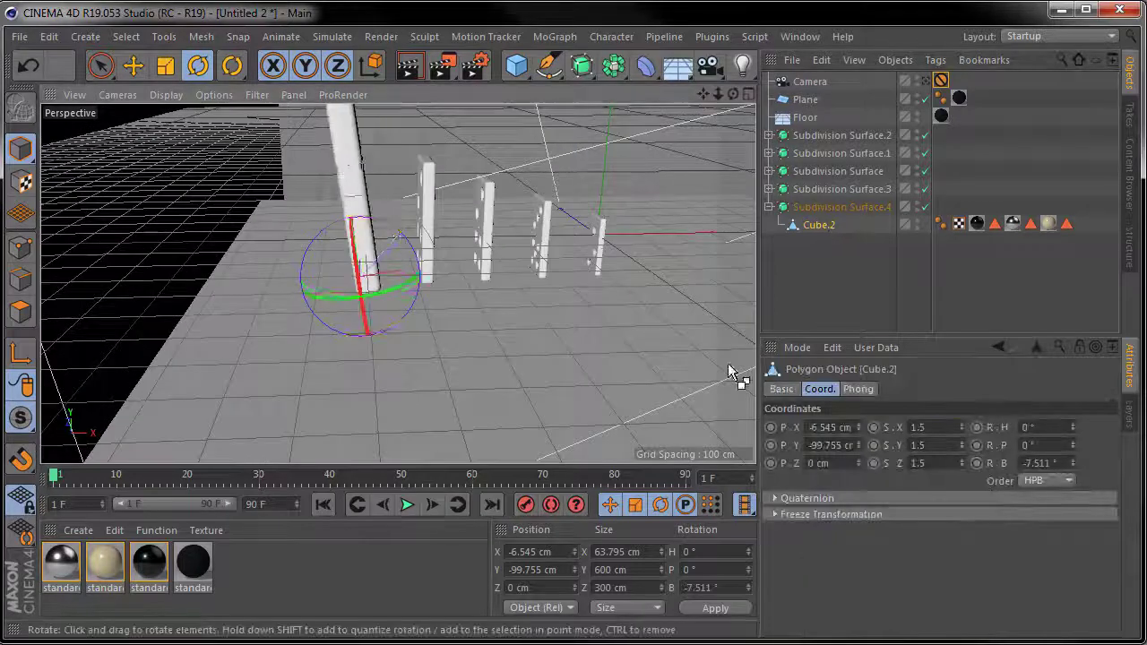
{"action": "left_click", "coordinate": [208, 475]}
{"action": "left_click_drag", "start_coordinate": [387, 233], "coordinate": [357, 235]}
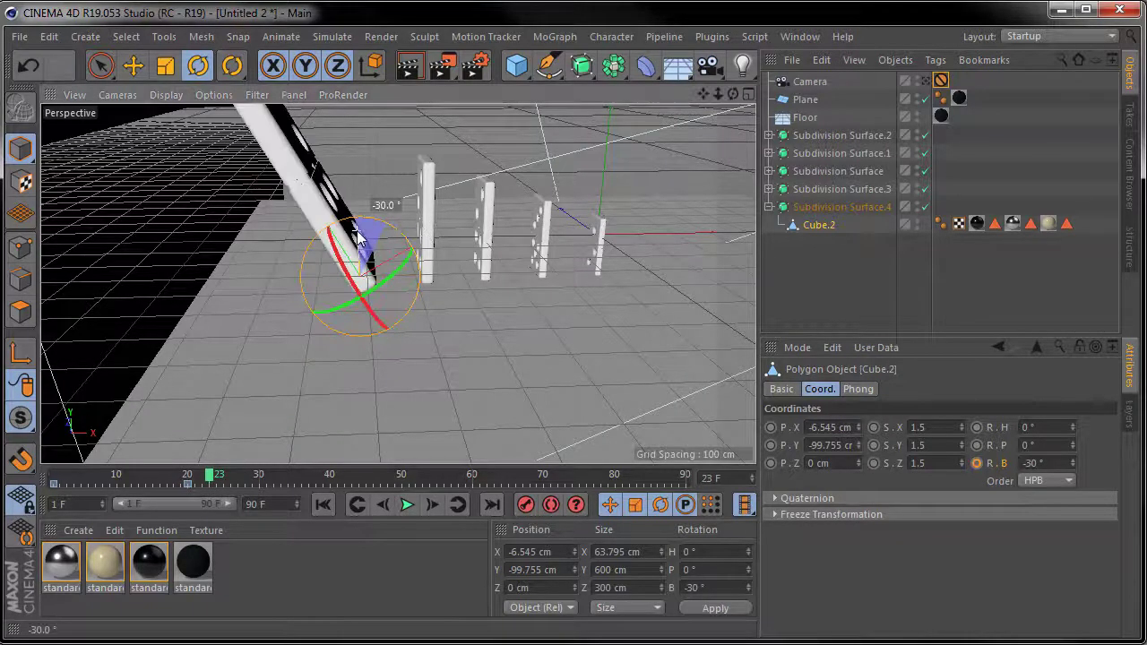
{"action": "key", "text": "F9"}
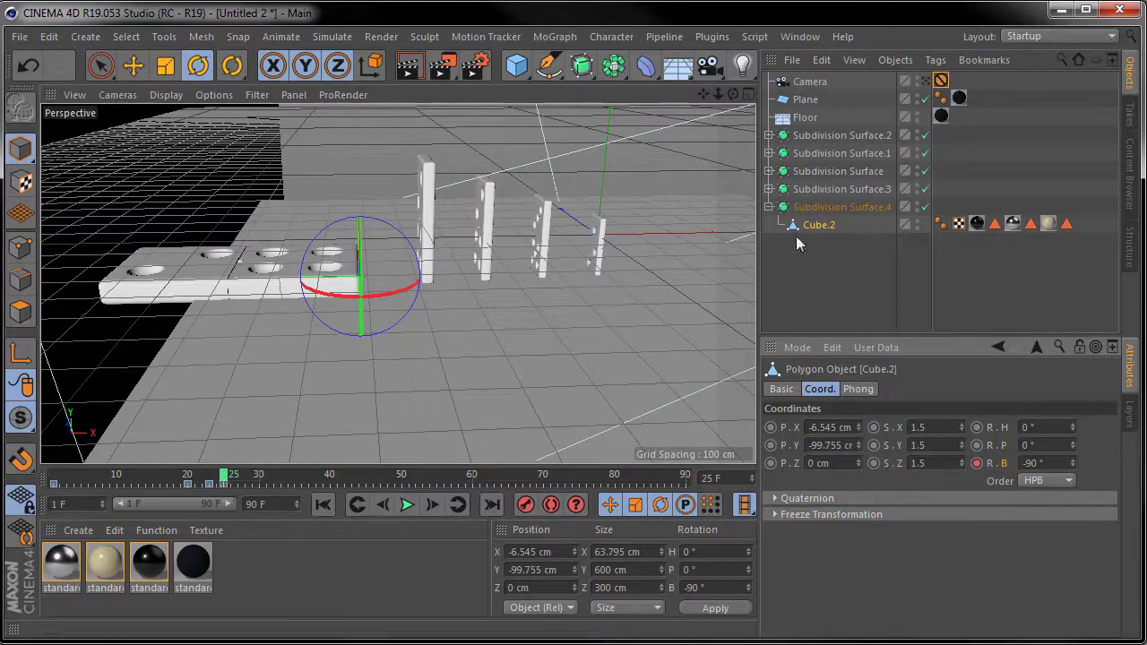
{"action": "key", "text": "ctrl+z"}
{"action": "key", "text": "ctrl+z"}
{"action": "key", "text": "ctrl+z"}
{"action": "key", "text": "ctrl+z"}
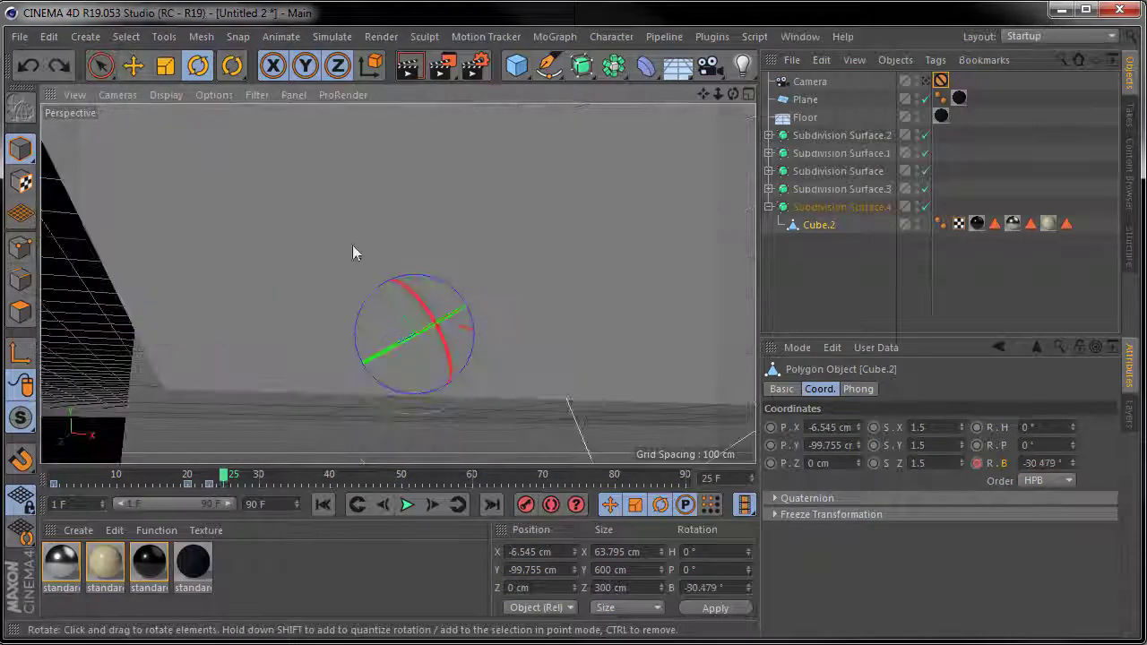
{"action": "key", "text": "ctrl+z"}
{"action": "key", "text": "ctrl+z"}
{"action": "key", "text": "ctrl+z"}
{"action": "key", "text": "ctrl+z"}
{"action": "key", "text": "ctrl+z"}
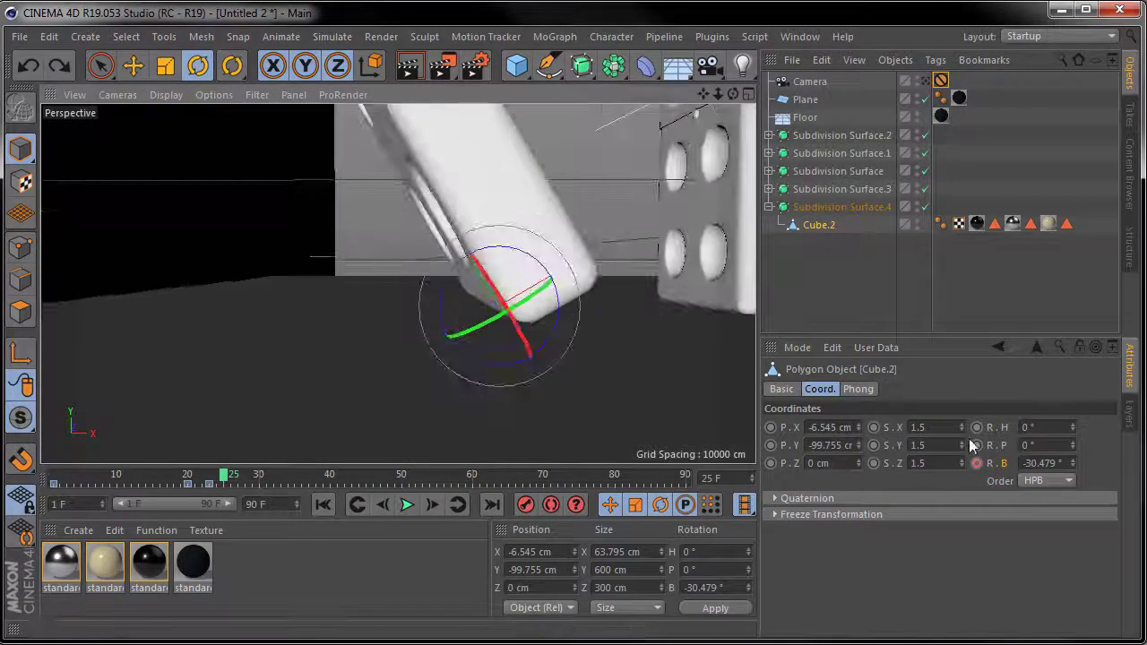
Set the domino's R.B rotation to -90° so it lies flat.
{"action": "left_click", "coordinate": [1056, 463]}
{"action": "type", "text": "-90"}
{"action": "key", "text": "Return"}
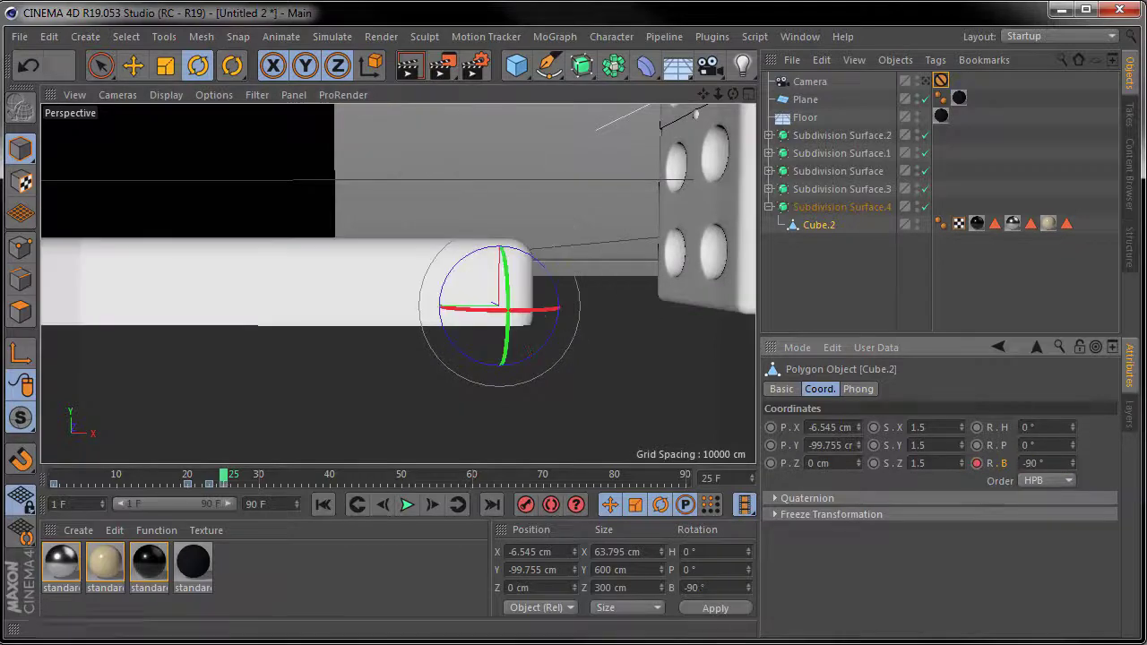
{"action": "key", "text": "e"}
{"action": "key", "text": "ctrl+z"}
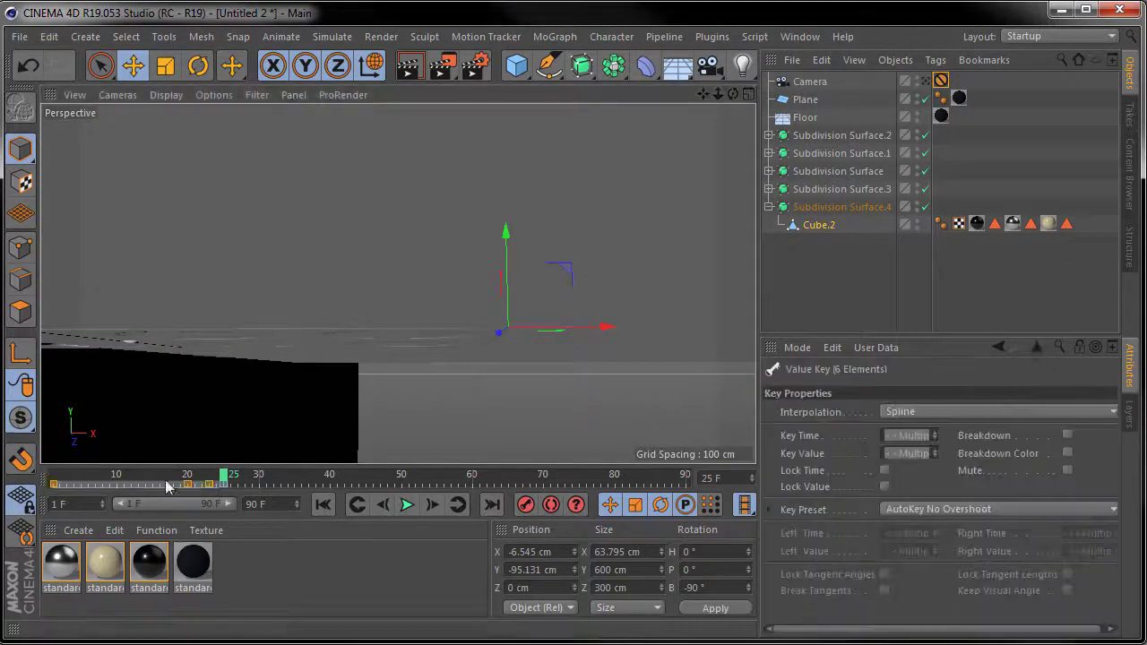
{"action": "key", "text": "ctrl+z"}
{"action": "key", "text": "ctrl+z"}
{"action": "key", "text": "ctrl+z"}
{"action": "key", "text": "ctrl+z"}
{"action": "key", "text": "ctrl+z"}
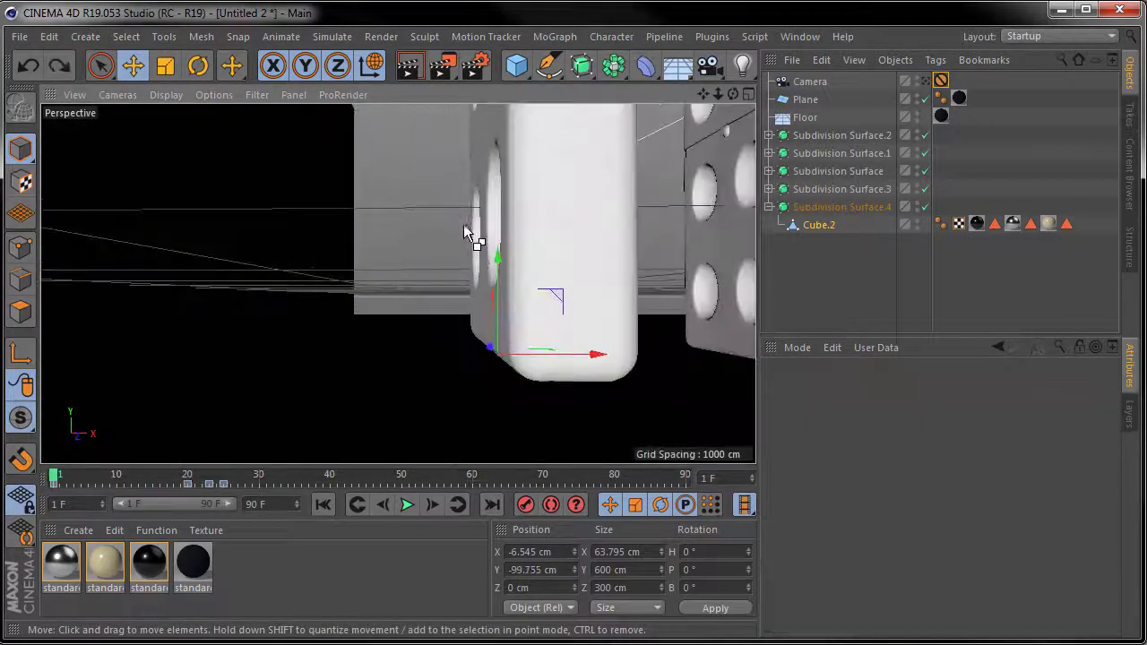
{"action": "key", "text": "ctrl+z"}
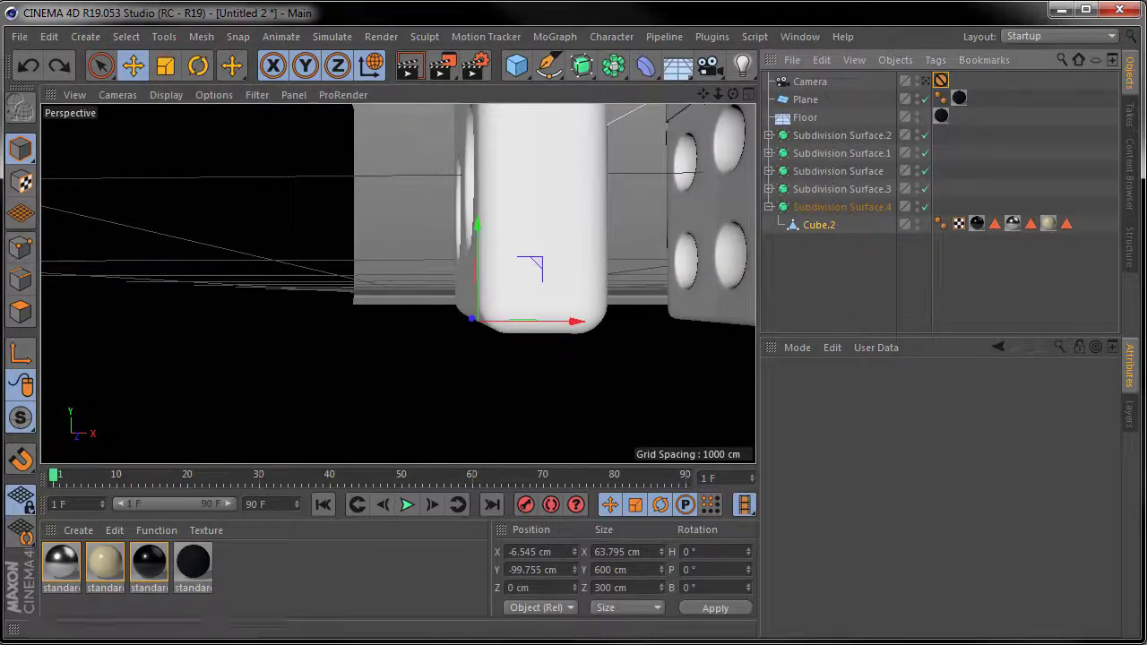
Turn off Subdivision Surface.4's smoothing and switch to the Move tool.
{"action": "left_click", "coordinate": [925, 207]}
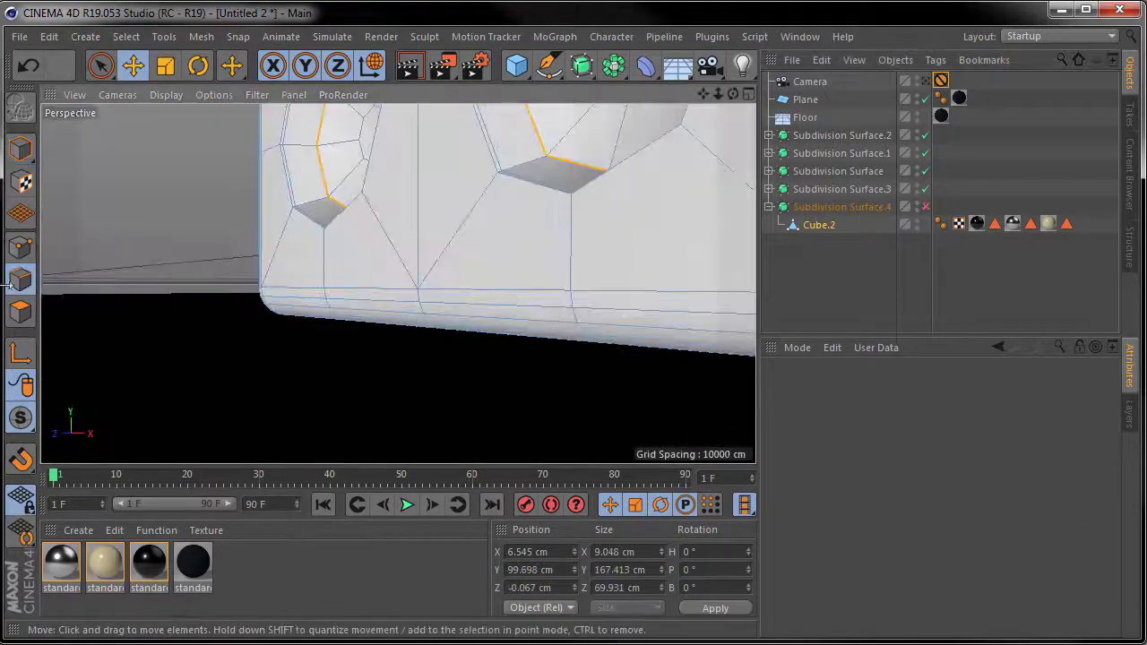
{"action": "key", "text": "ctrl+shift+z"}
{"action": "key", "text": "ctrl+shift+z"}
{"action": "key", "text": "ctrl+shift+z"}
{"action": "key", "text": "ctrl+shift+z"}
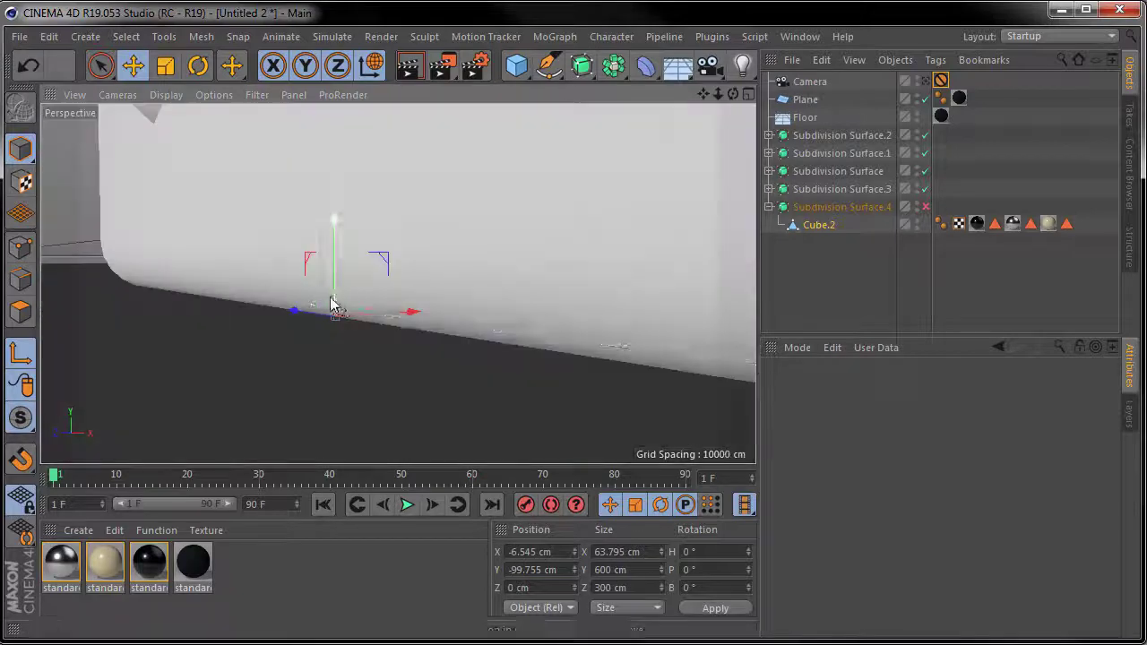
{"action": "key", "text": "ctrl+shift+z"}
{"action": "key", "text": "ctrl+shift+z"}
{"action": "left_click", "coordinate": [102, 67]}
{"action": "left_click", "coordinate": [133, 67]}
{"action": "key", "text": "ctrl+shift+z"}
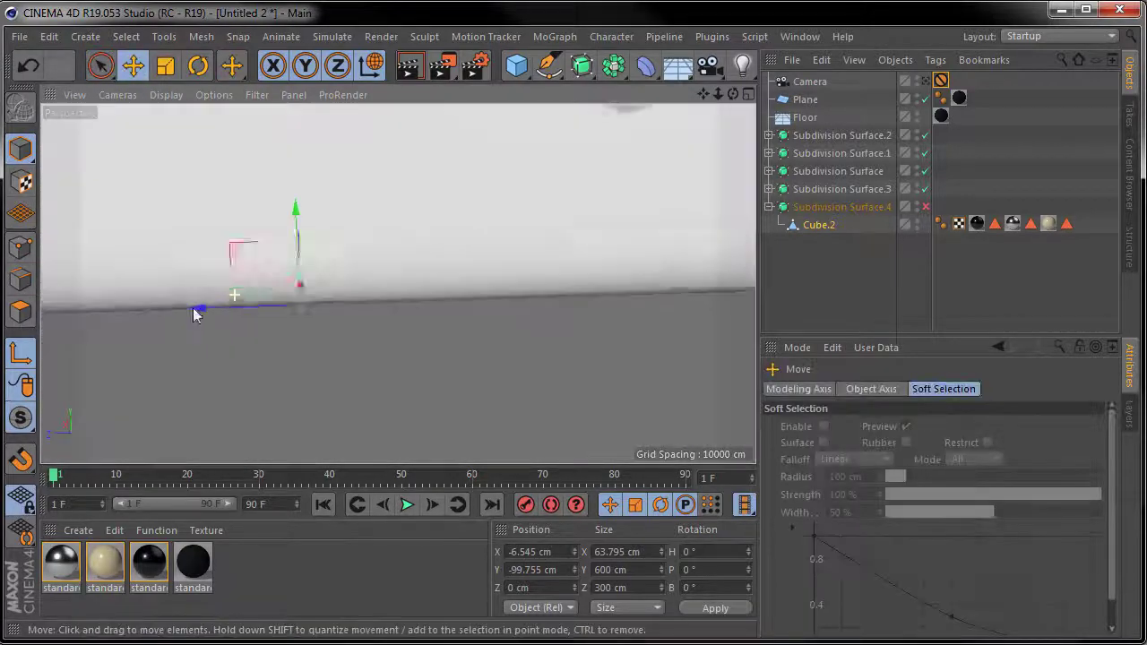
{"action": "key", "text": "ctrl+shift+z"}
{"action": "key", "text": "ctrl+shift+z"}
{"action": "key", "text": "ctrl+shift+z"}
{"action": "key", "text": "ctrl+shift+z"}
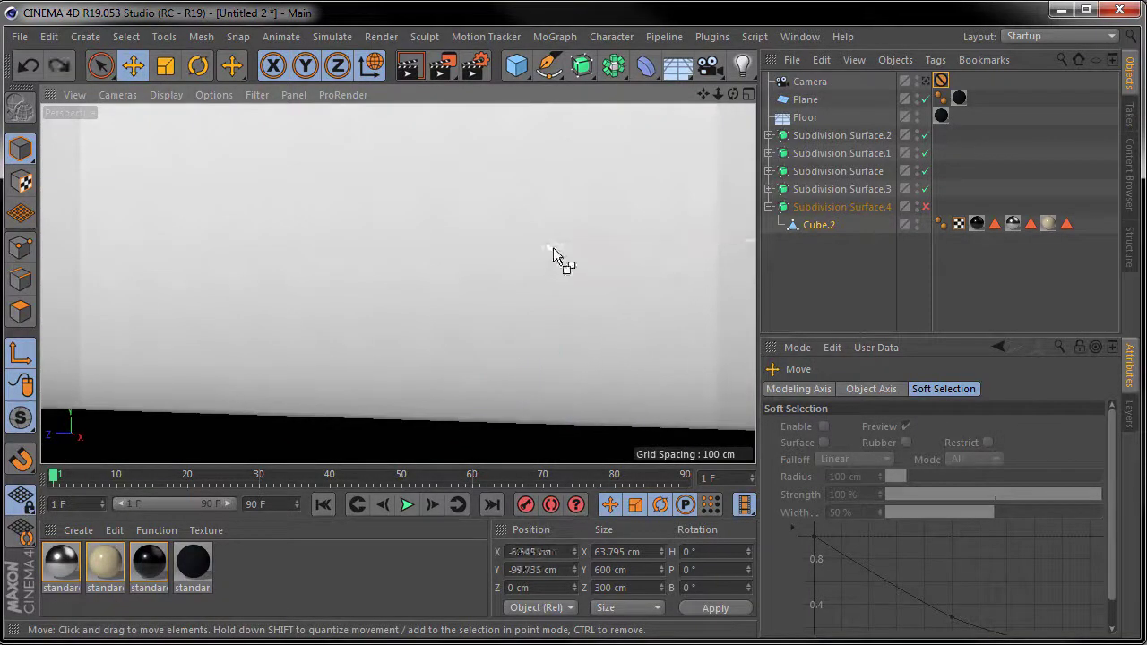
{"action": "key", "text": "ctrl+shift+z"}
Rotate the domino flat toward -90°, then undo back to the earlier setup.
{"action": "left_click", "coordinate": [204, 65]}
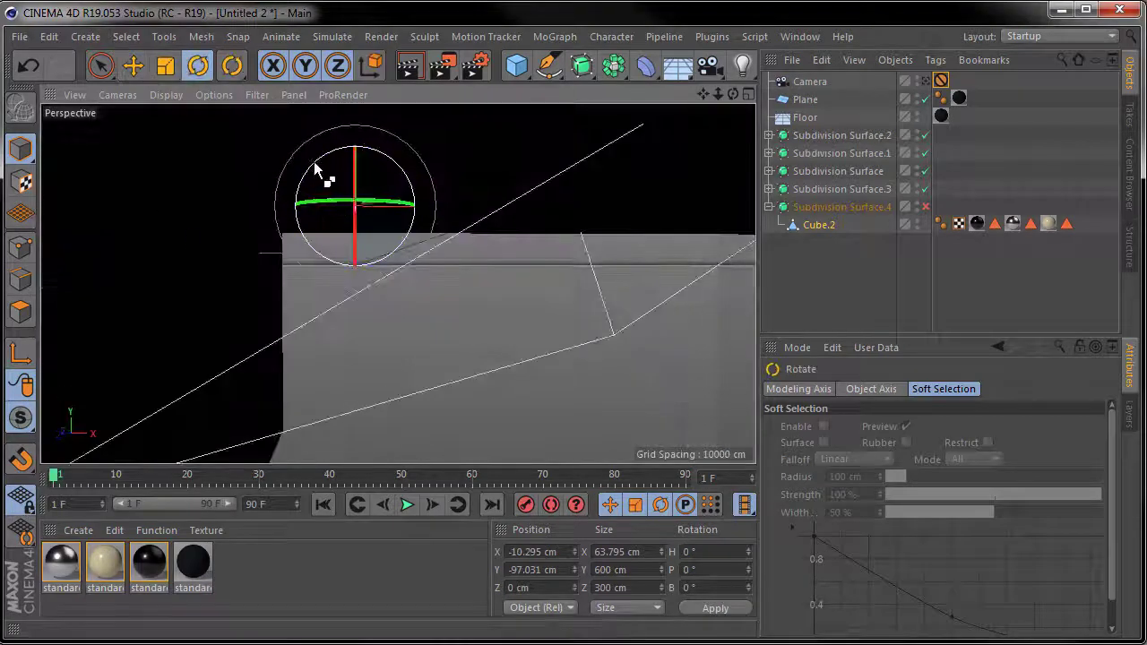
{"action": "left_click_drag", "start_coordinate": [315, 166], "coordinate": [372, 220]}
{"action": "key", "text": "ctrl+shift+z"}
{"action": "key", "text": "ctrl+shift+z"}
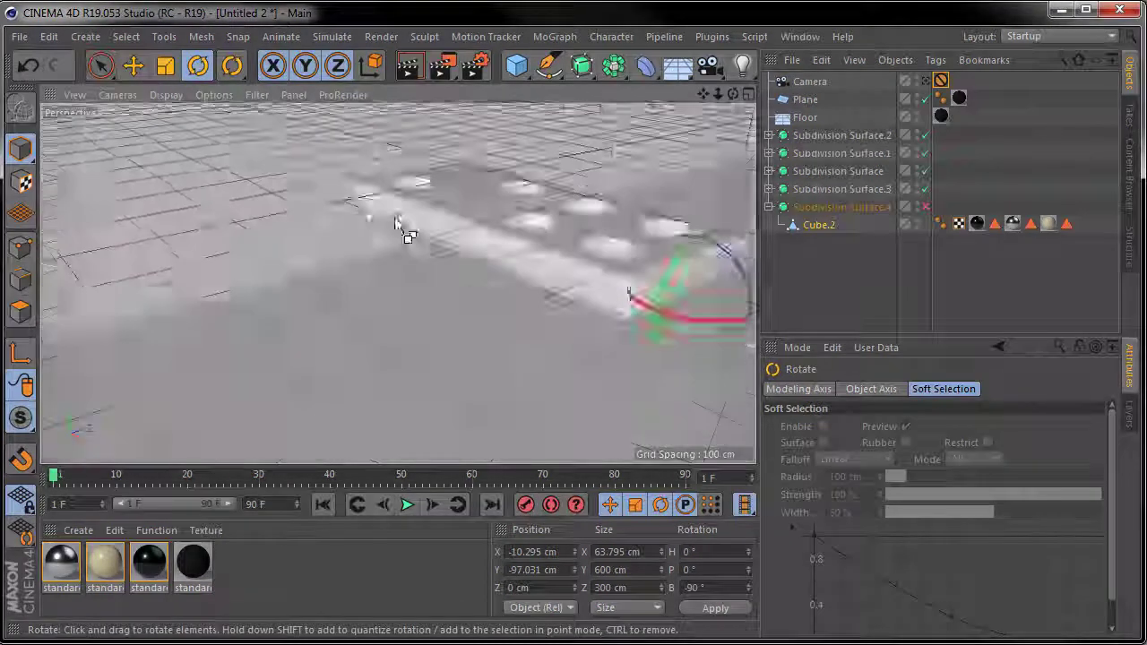
{"action": "key", "text": "ctrl+shift+z"}
{"action": "key", "text": "ctrl+z"}
{"action": "key", "text": "ctrl+shift+z"}
{"action": "key", "text": "ctrl+shift+z"}
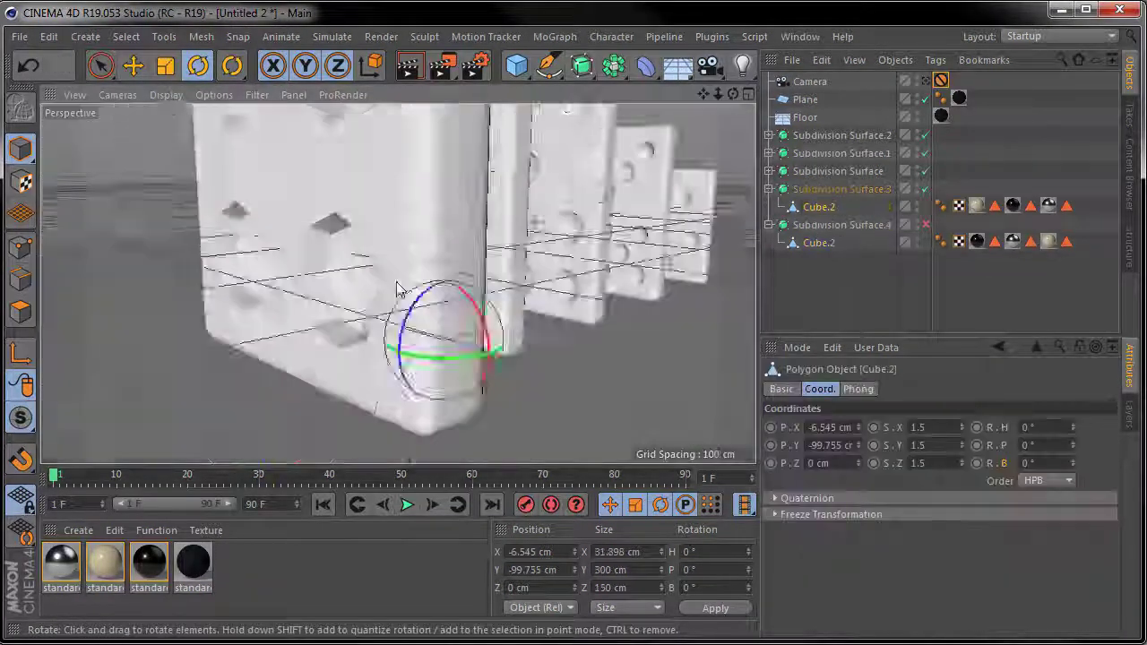
{"action": "key", "text": "ctrl+shift+z"}
Undo the stray domino edits until all dominoes stand upright again.
{"action": "key", "text": "ctrl+shift+z"}
{"action": "key", "text": "ctrl+shift+z"}
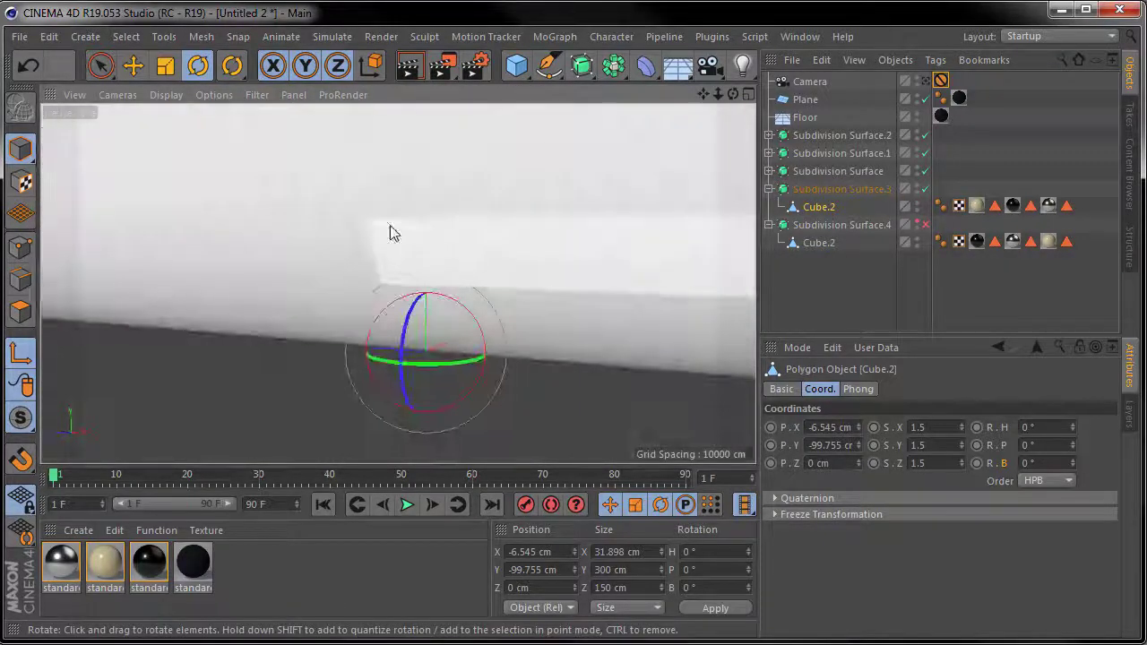
{"action": "key", "text": "ctrl+shift+z"}
{"action": "key", "text": "ctrl+shift+z"}
{"action": "key", "text": "ctrl+shift+z"}
{"action": "key", "text": "ctrl+shift+z"}
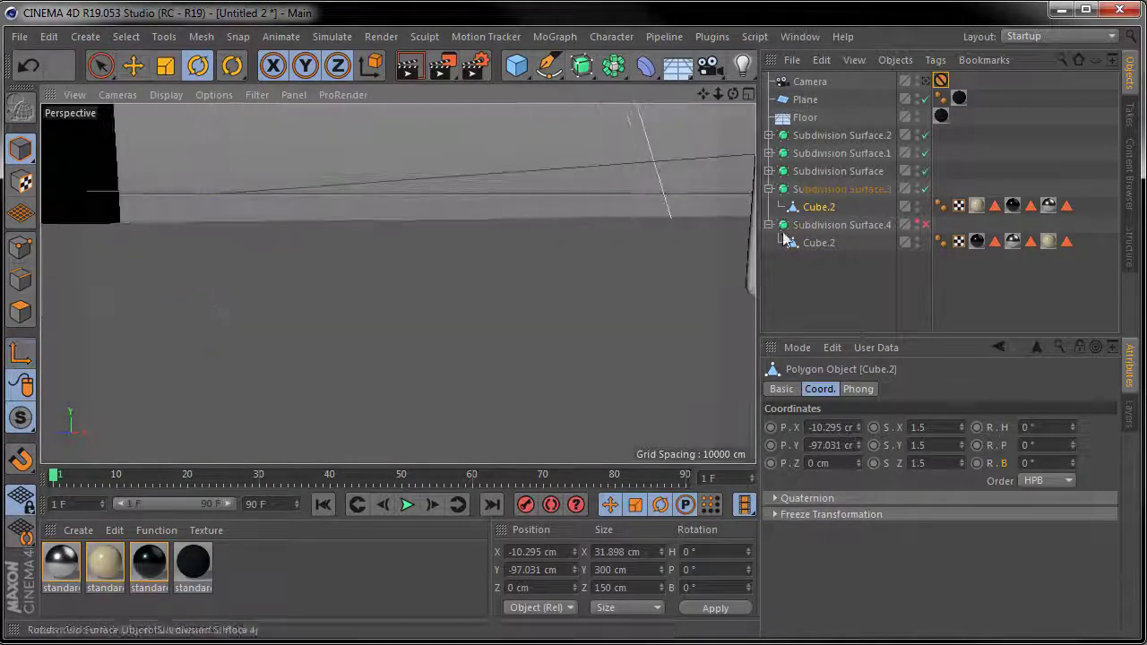
{"action": "key", "text": "ctrl+shift+z"}
{"action": "key", "text": "ctrl+shift+z"}
{"action": "key", "text": "ctrl+shift+z"}
{"action": "key", "text": "ctrl+shift+z"}
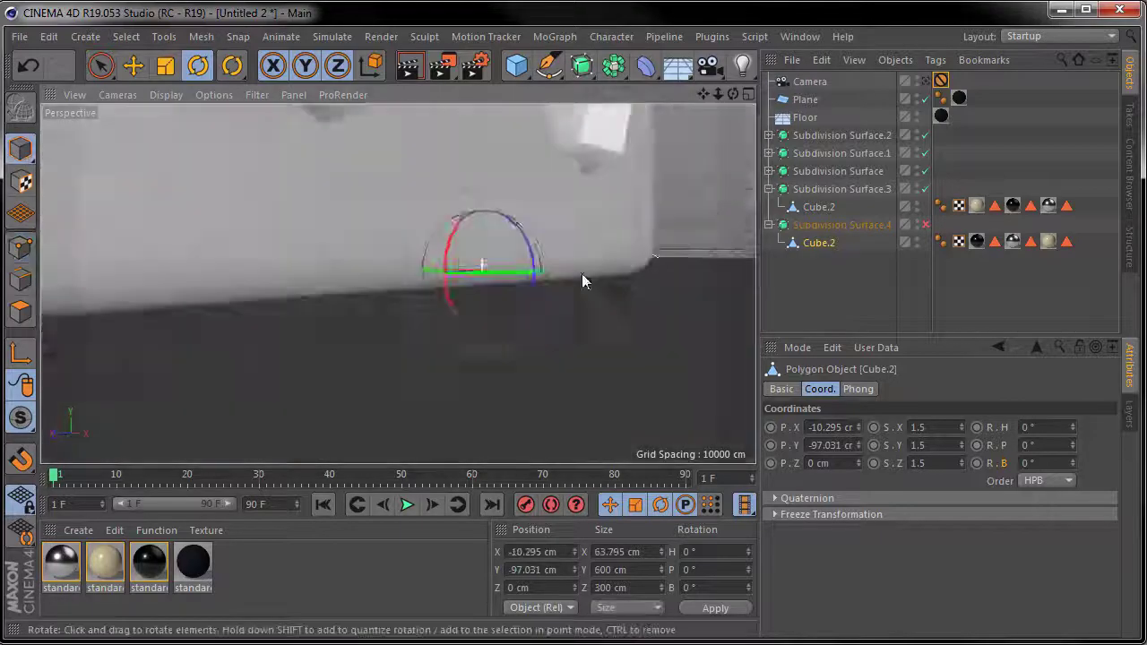
{"action": "key", "text": "ctrl+shift+z"}
{"action": "key", "text": "ctrl+shift+z"}
{"action": "key", "text": "ctrl+shift+z"}
{"action": "key", "text": "ctrl+shift+z"}
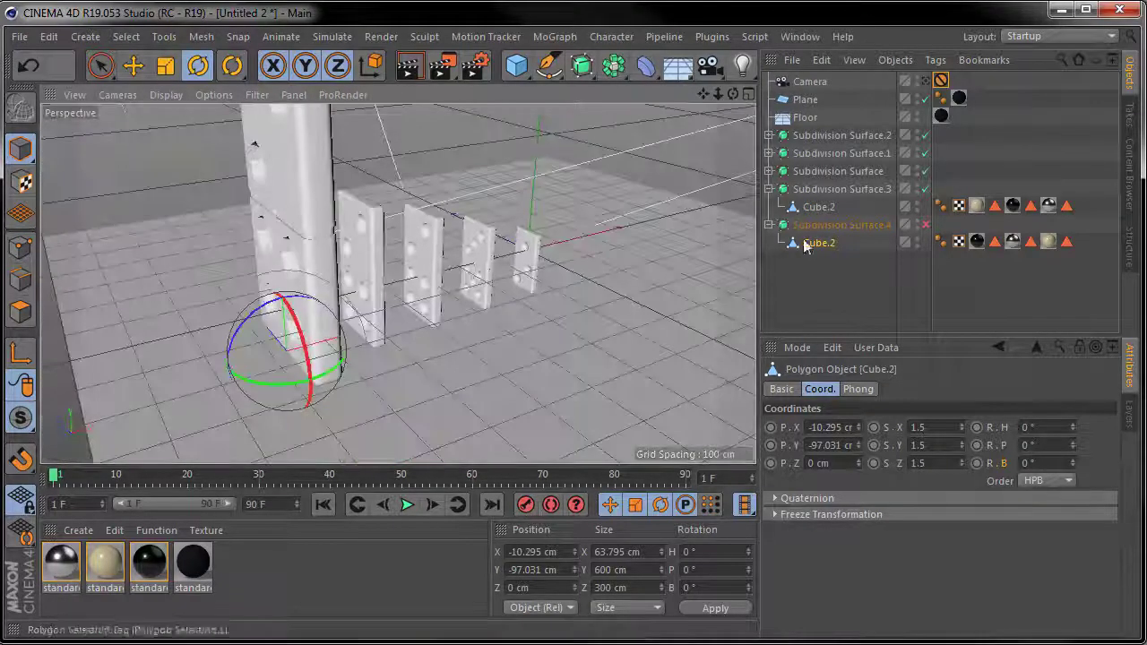
{"action": "key", "text": "ctrl+shift+z"}
{"action": "key", "text": "ctrl+shift+z"}
{"action": "key", "text": "ctrl+shift+z"}
{"action": "key", "text": "ctrl+shift+z"}
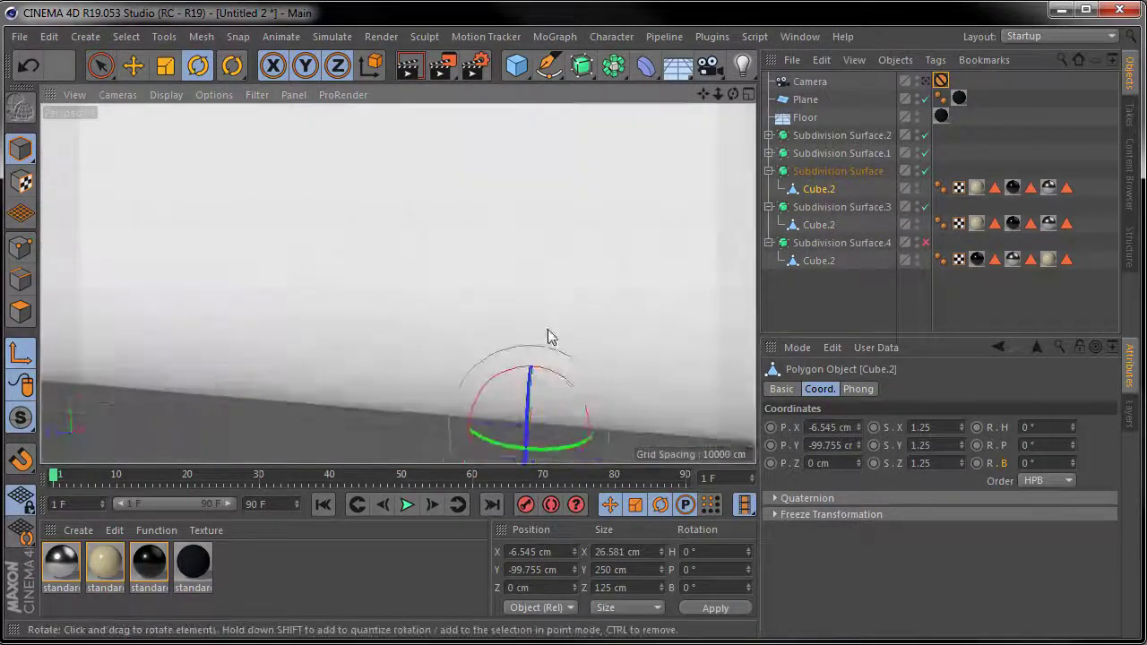
{"action": "key", "text": "ctrl+shift+z"}
{"action": "key", "text": "ctrl+shift+z"}
{"action": "key", "text": "ctrl+shift+z"}
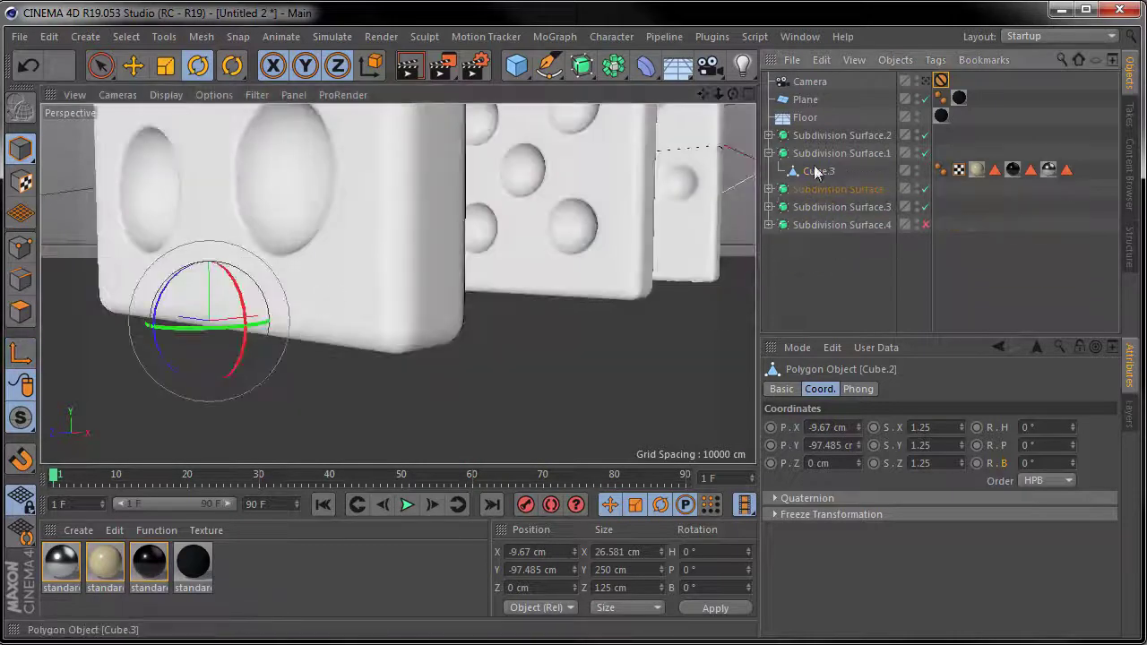
{"action": "key", "text": "ctrl+z"}
{"action": "key", "text": "ctrl+z"}
{"action": "key", "text": "ctrl+z"}
{"action": "key", "text": "ctrl+z"}
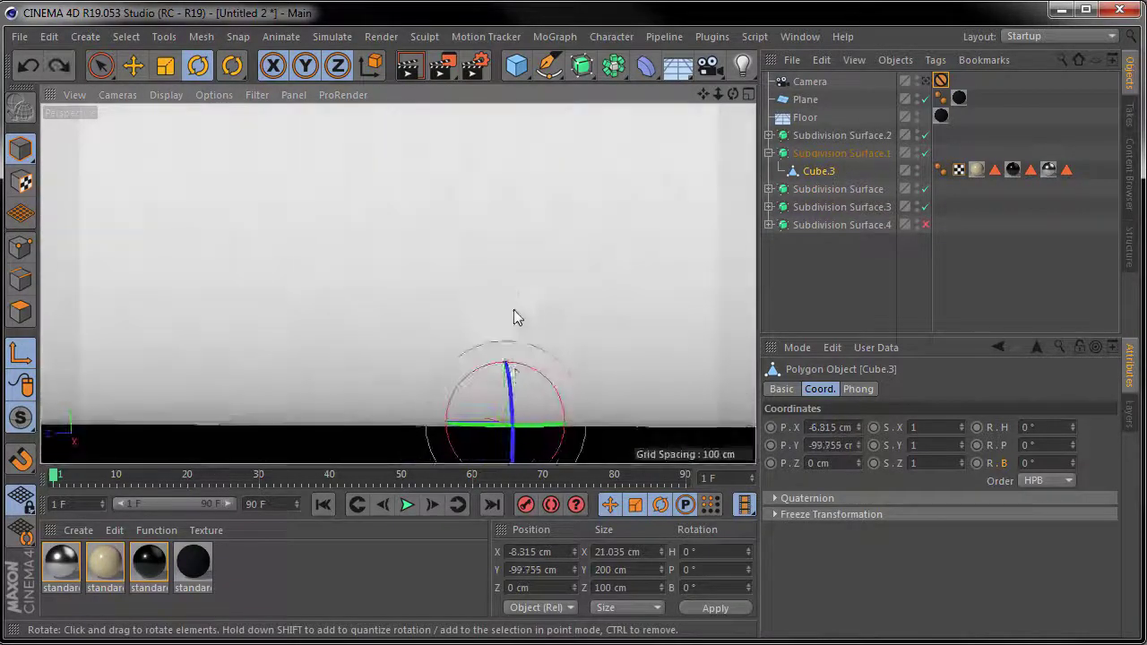
{"action": "key", "text": "ctrl+z"}
{"action": "key", "text": "ctrl+z"}
{"action": "key", "text": "ctrl+z"}
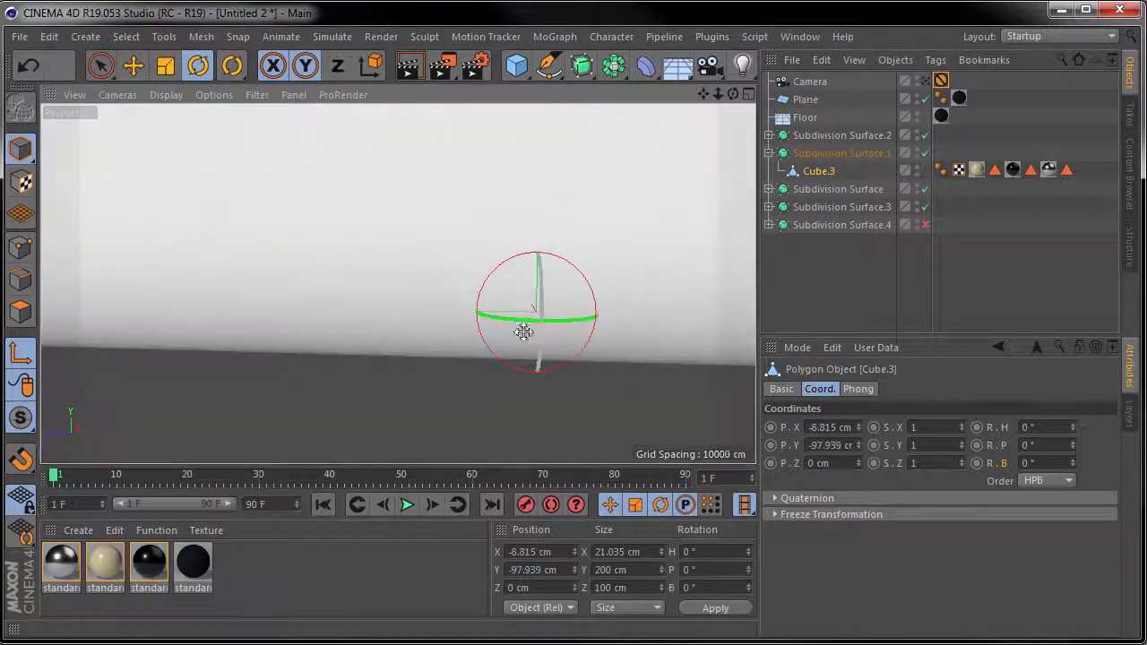
{"action": "key", "text": "ctrl+z"}
{"action": "key", "text": "ctrl+z"}
{"action": "key", "text": "ctrl+z"}
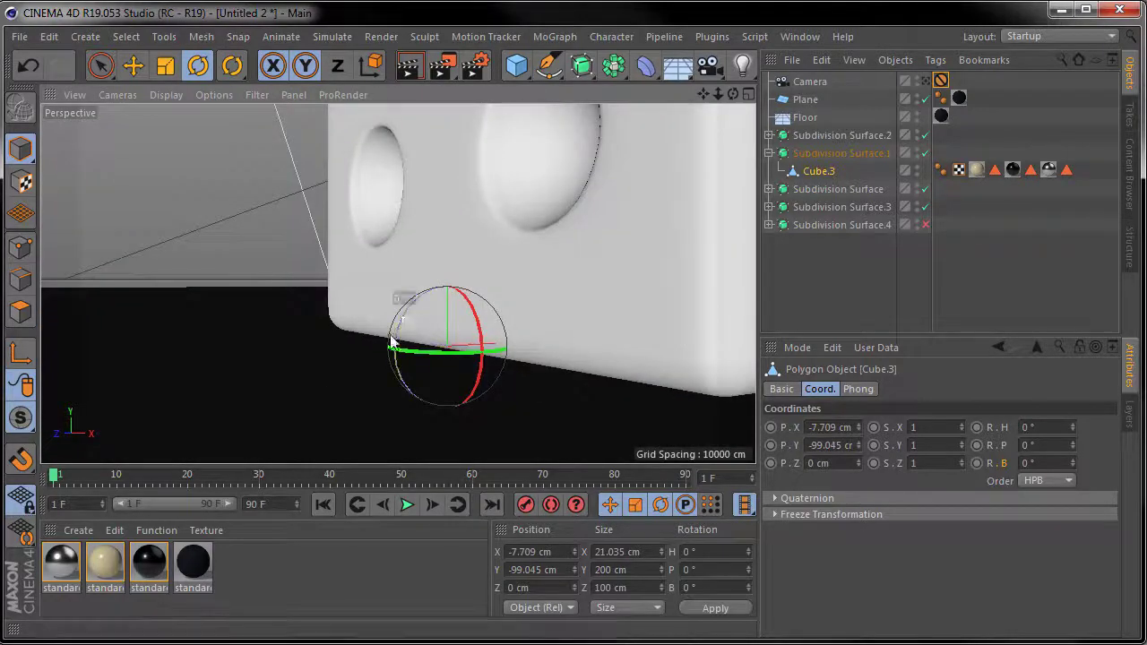
{"action": "key", "text": "ctrl+z"}
{"action": "key", "text": "ctrl+z"}
{"action": "key", "text": "ctrl+z"}
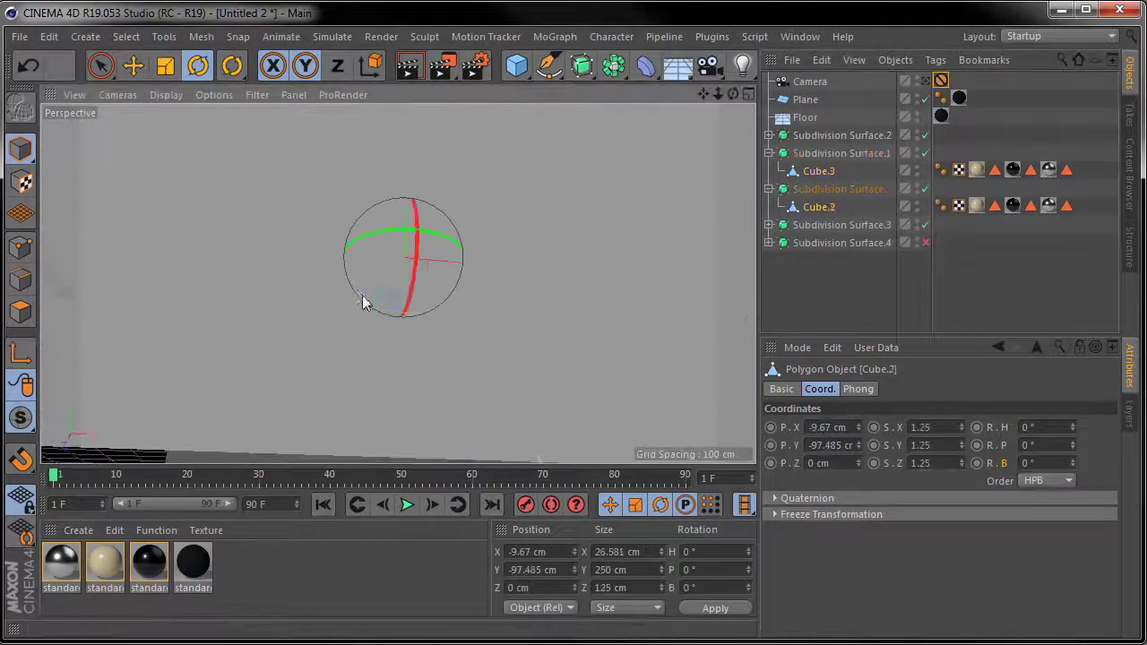
{"action": "key", "text": "ctrl+z"}
{"action": "key", "text": "ctrl+z"}
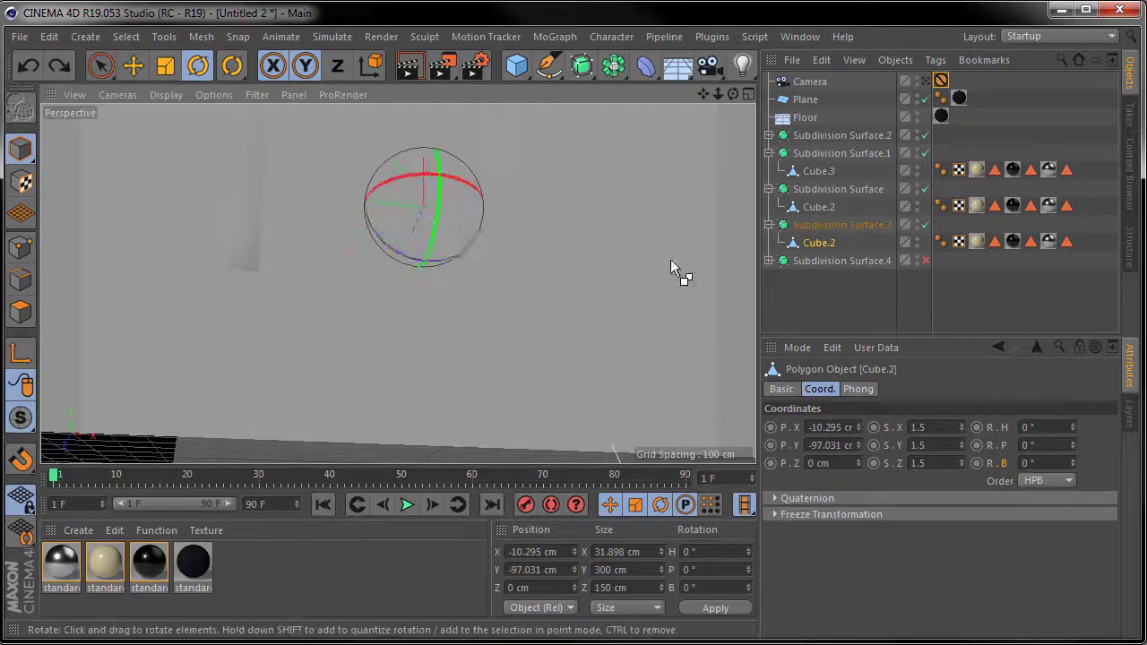
{"action": "key", "text": "ctrl+z"}
{"action": "key", "text": "ctrl+z"}
{"action": "key", "text": "ctrl+z"}
{"action": "key", "text": "ctrl+z"}
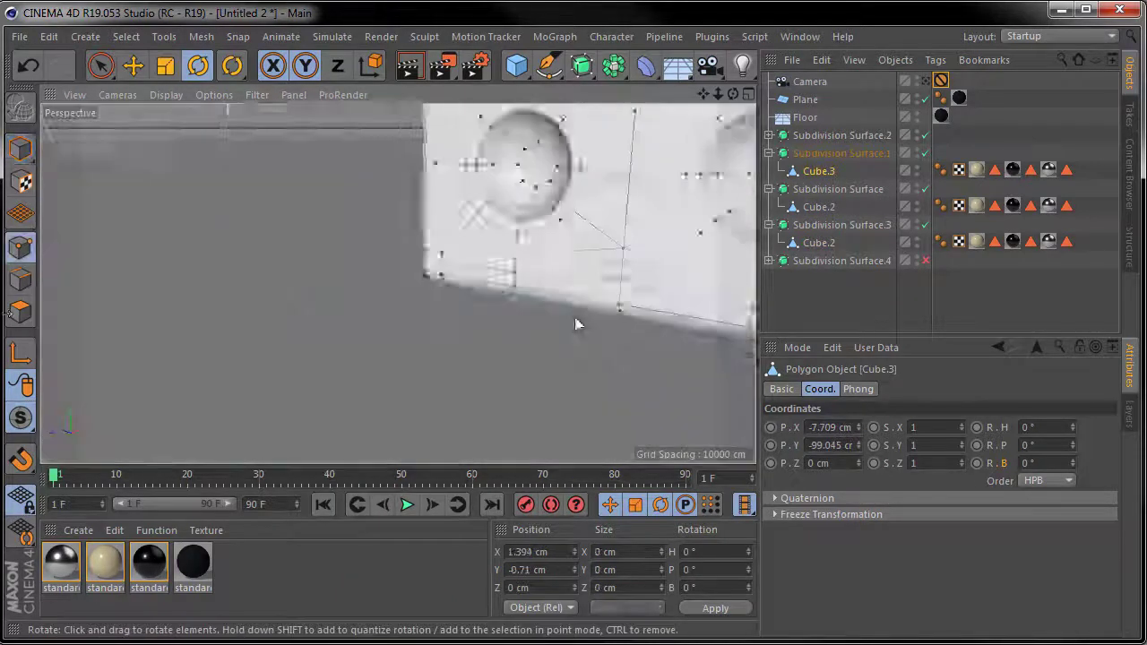
{"action": "key", "text": "ctrl+z"}
{"action": "key", "text": "ctrl+z"}
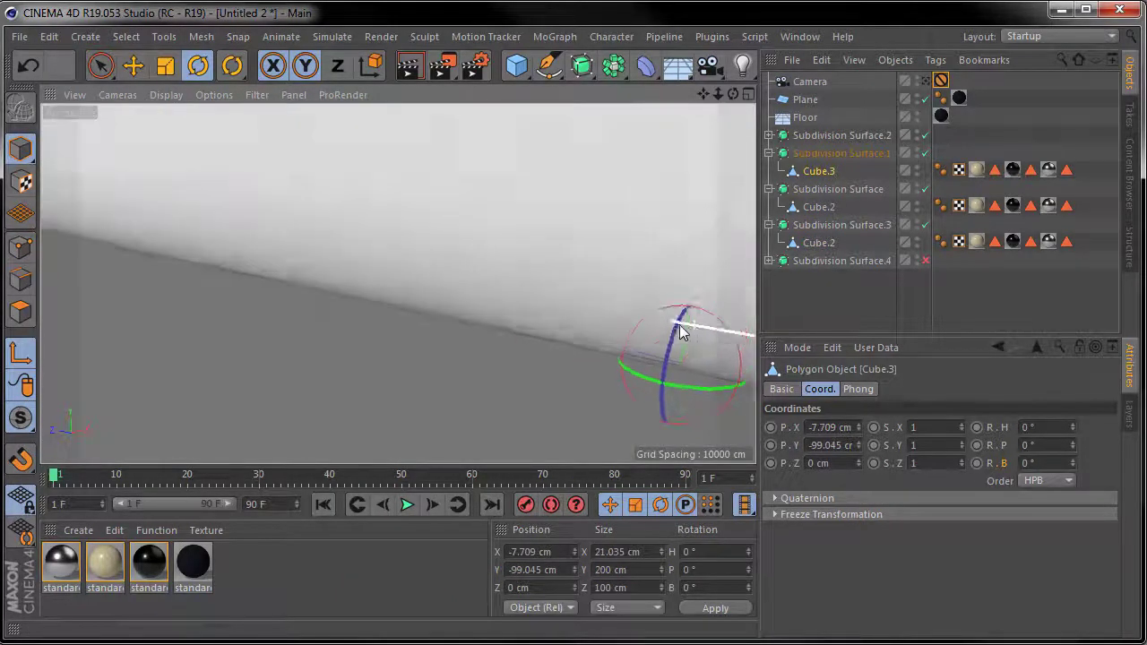
{"action": "key", "text": "ctrl+z"}
{"action": "key", "text": "ctrl+z"}
{"action": "left_click_drag", "start_coordinate": [506, 273], "coordinate": [522, 377]}
{"action": "key", "text": "ctrl+z"}
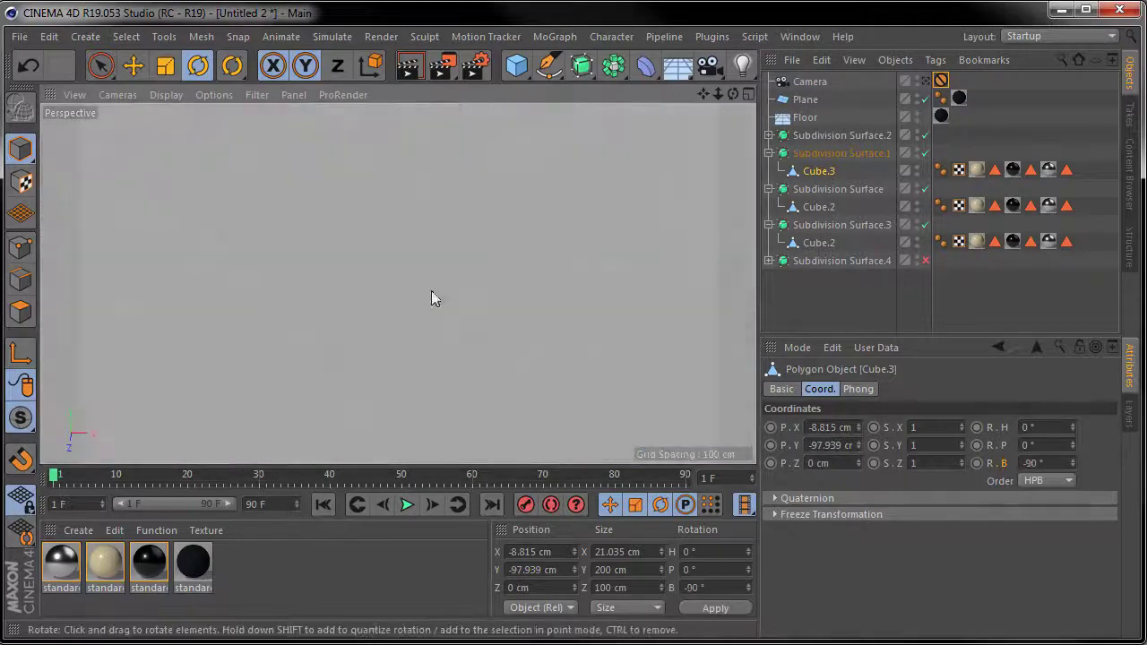
{"action": "key", "text": "ctrl+z"}
{"action": "key", "text": "ctrl+z"}
{"action": "key", "text": "ctrl+z"}
{"action": "key", "text": "ctrl+y"}
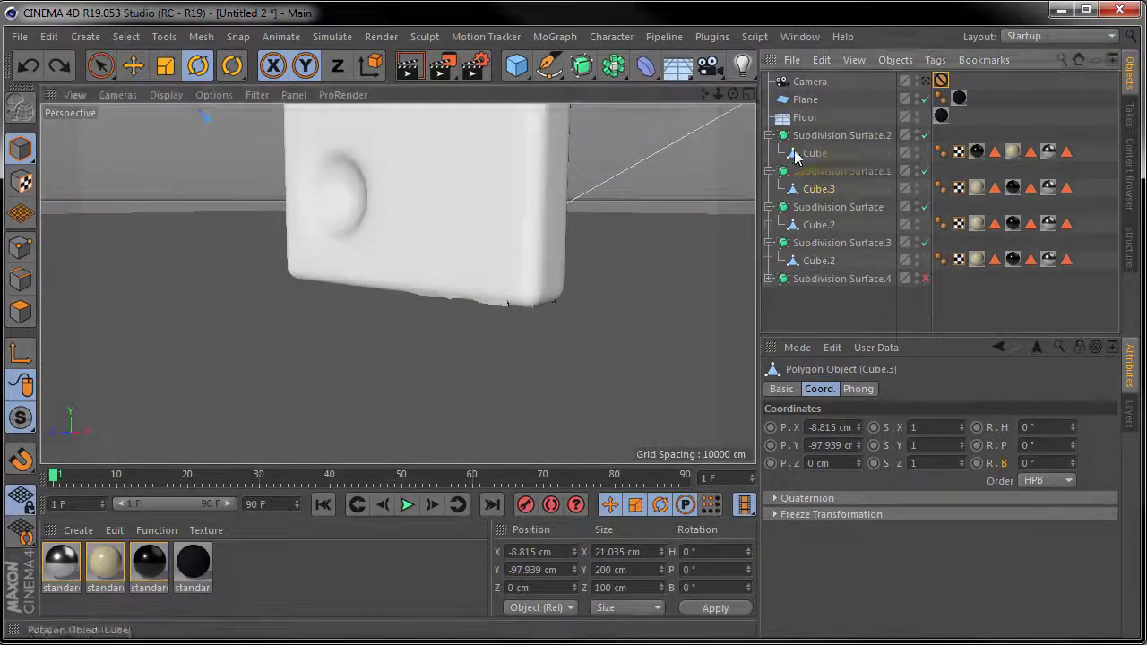
{"action": "key", "text": "ctrl+y"}
{"action": "key", "text": "ctrl+y"}
{"action": "key", "text": "ctrl+y"}
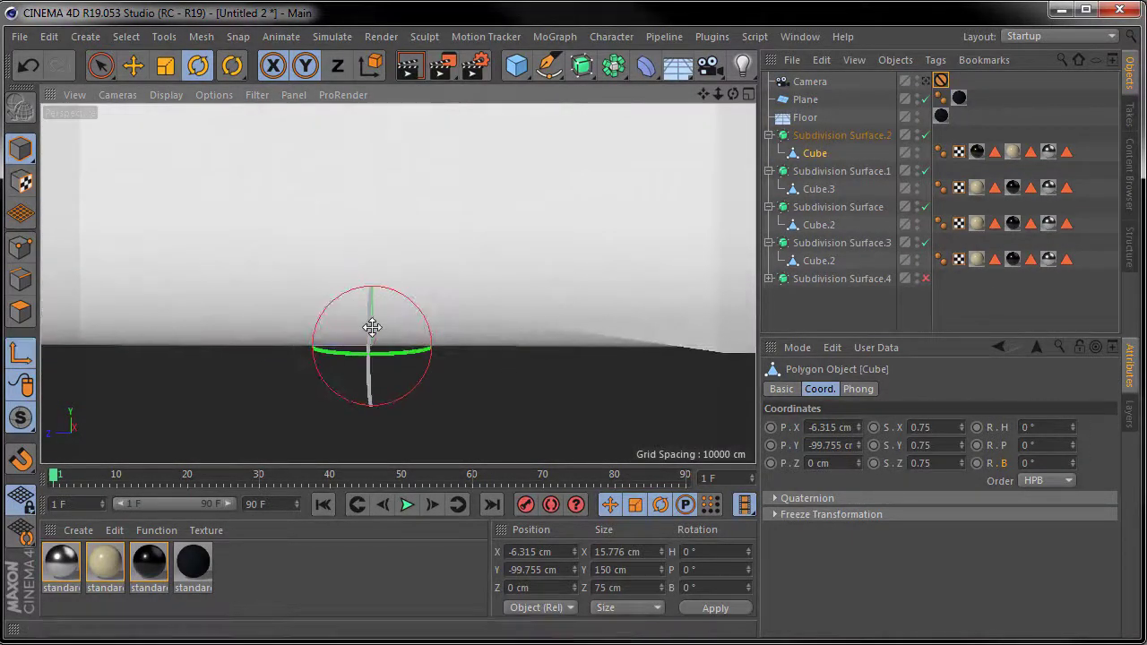
{"action": "key", "text": "ctrl+z"}
{"action": "key", "text": "ctrl+z"}
{"action": "key", "text": "ctrl+z"}
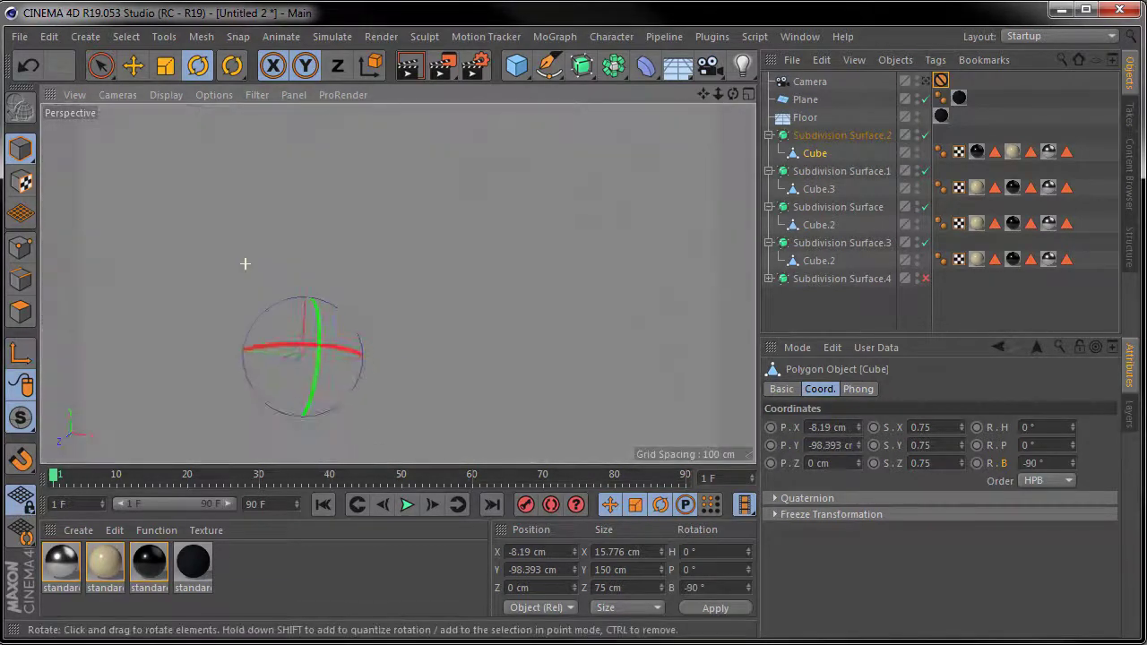
{"action": "key", "text": "ctrl+z"}
{"action": "key", "text": "ctrl+y"}
{"action": "key", "text": "ctrl+y"}
{"action": "key", "text": "ctrl+y"}
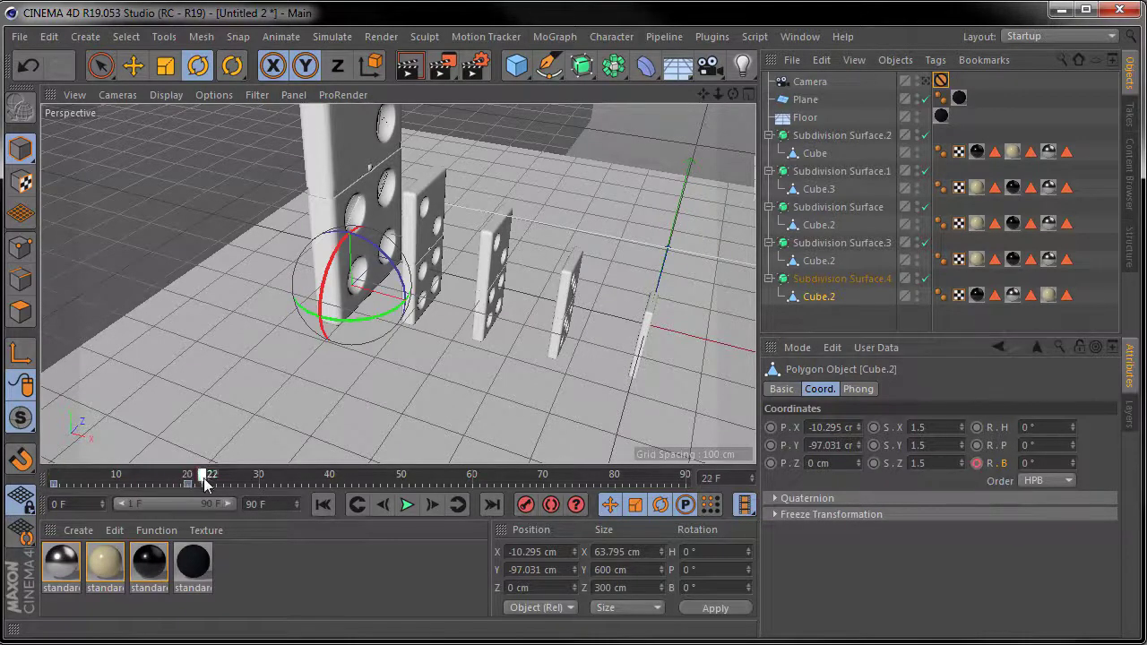
Keyframe the first domino tipping -30° and then lying flat at -90°.
{"action": "left_click_drag", "start_coordinate": [385, 251], "coordinate": [368, 264]}
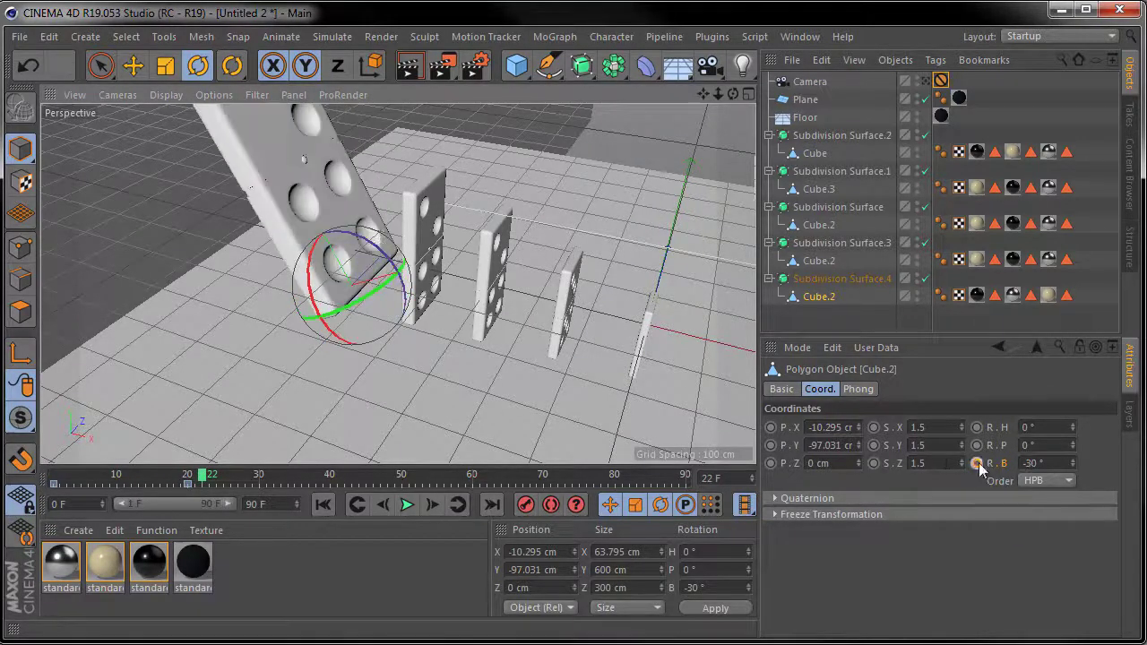
{"action": "left_click", "coordinate": [220, 483]}
{"action": "type", "text": "-90"}
{"action": "key", "text": "Return"}
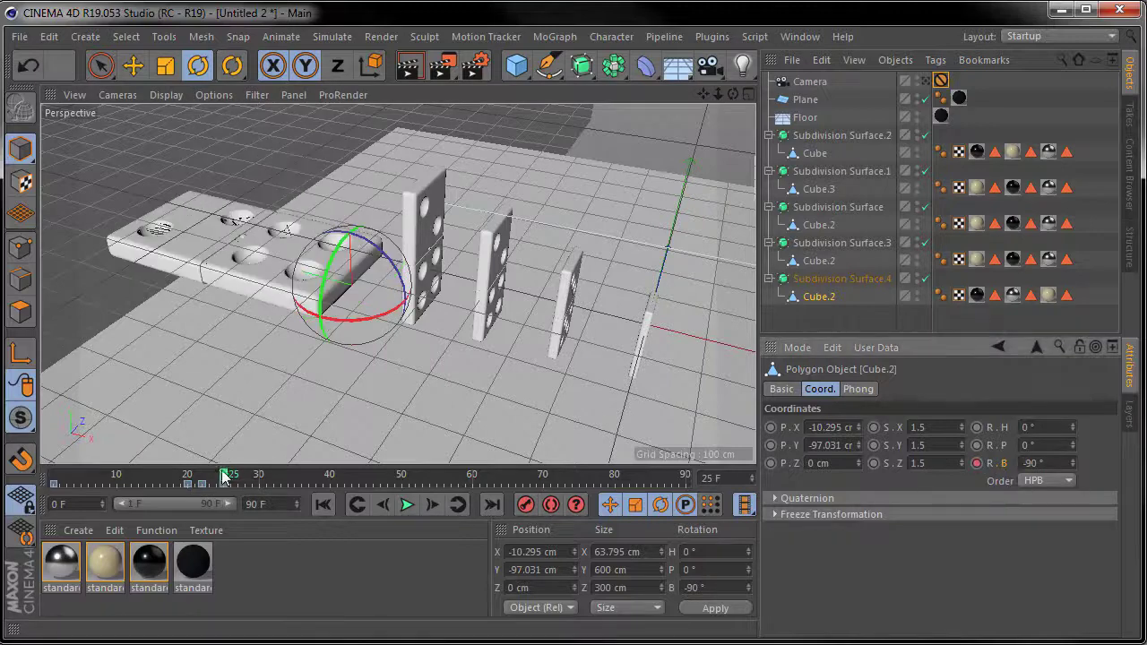
{"action": "left_click_drag", "start_coordinate": [224, 478], "coordinate": [9, 494]}
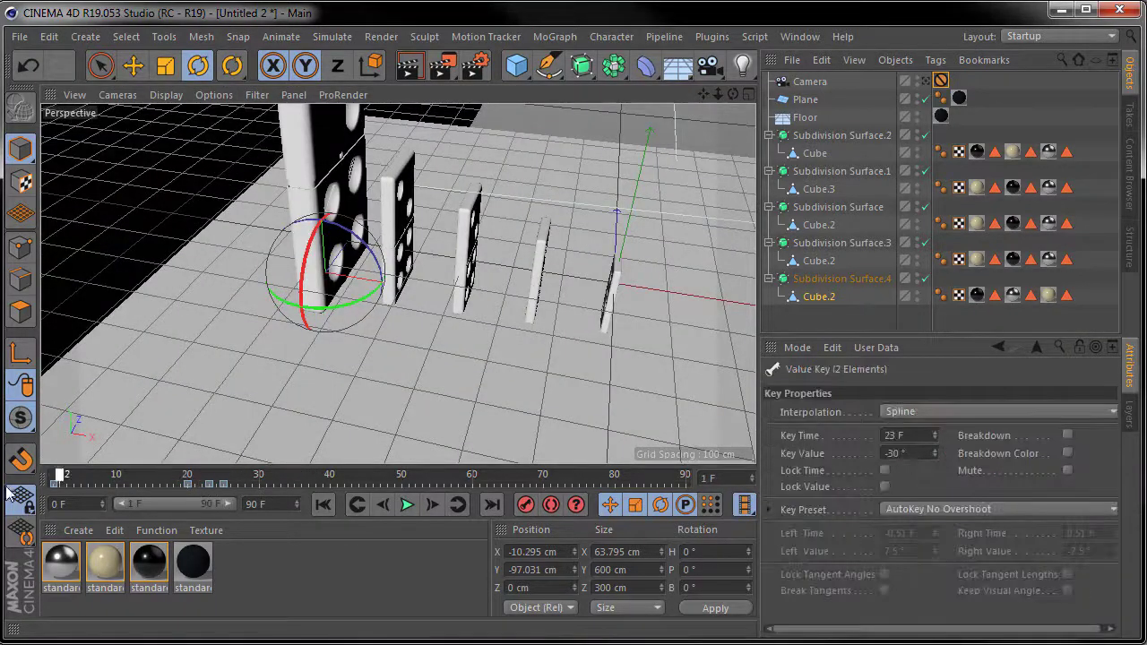
{"action": "scroll", "coordinate": [333, 389], "scroll_direction": "up", "scroll_amount": 3}
Keyframe the second domino tipping over around frame 19–20 as it is struck.
{"action": "left_click", "coordinate": [333, 390]}
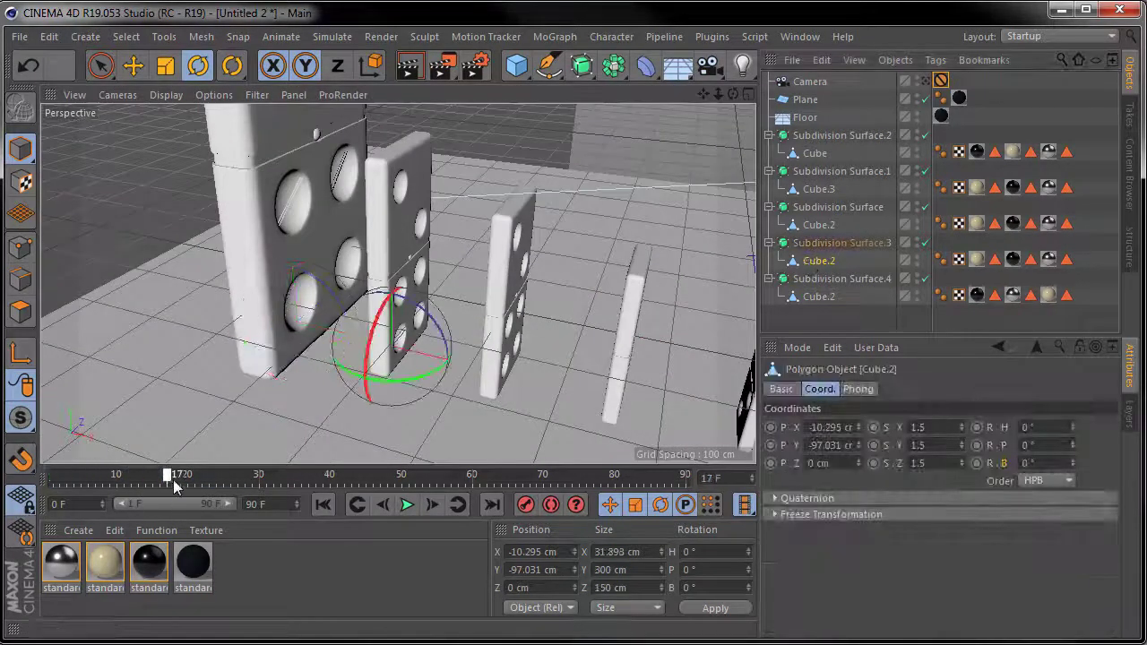
{"action": "left_click_drag", "start_coordinate": [175, 485], "coordinate": [189, 479]}
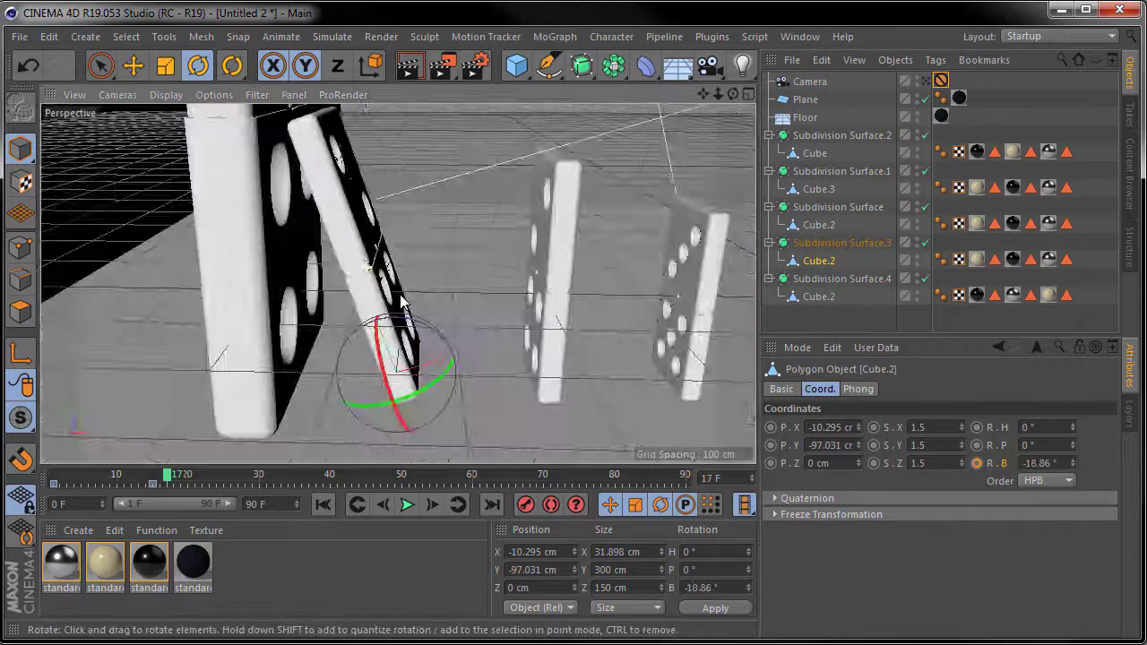
{"action": "mouse_move", "coordinate": [417, 315]}
{"action": "left_mouse_down"}
{"action": "mouse_move", "coordinate": [414, 325]}
{"action": "mouse_move", "coordinate": [238, 225]}
{"action": "left_mouse_up"}
{"action": "left_click", "coordinate": [182, 481]}
{"action": "scroll", "coordinate": [238, 225], "scroll_direction": "up", "scroll_amount": 3}
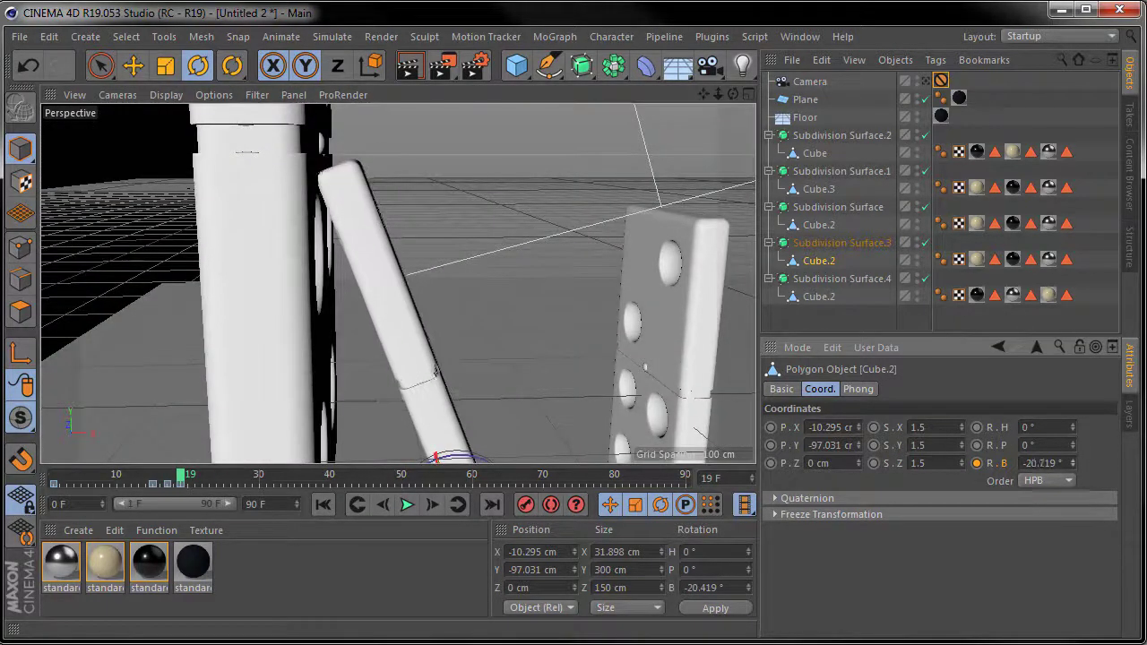
{"action": "left_click_drag", "start_coordinate": [421, 323], "coordinate": [383, 349], "text": "alt"}
{"action": "mouse_move", "coordinate": [236, 481]}
{"action": "left_mouse_down"}
{"action": "mouse_move", "coordinate": [160, 484]}
{"action": "mouse_move", "coordinate": [224, 478]}
{"action": "left_mouse_up"}
{"action": "left_click", "coordinate": [180, 485]}
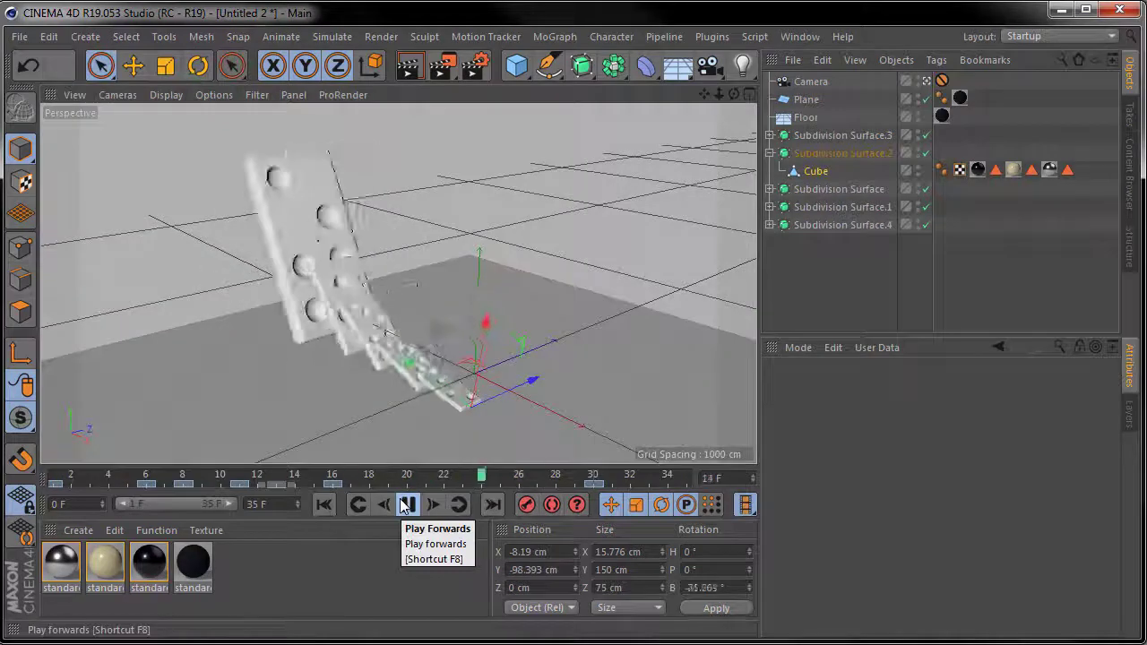
Stop playback, tear off the Arnold plugin menu as a palette, and briefly open the IPR window.
{"action": "left_click", "coordinate": [407, 504]}
{"action": "left_click", "coordinate": [711, 36]}
{"action": "left_click", "coordinate": [906, 79]}
{"action": "left_click", "coordinate": [902, 236]}
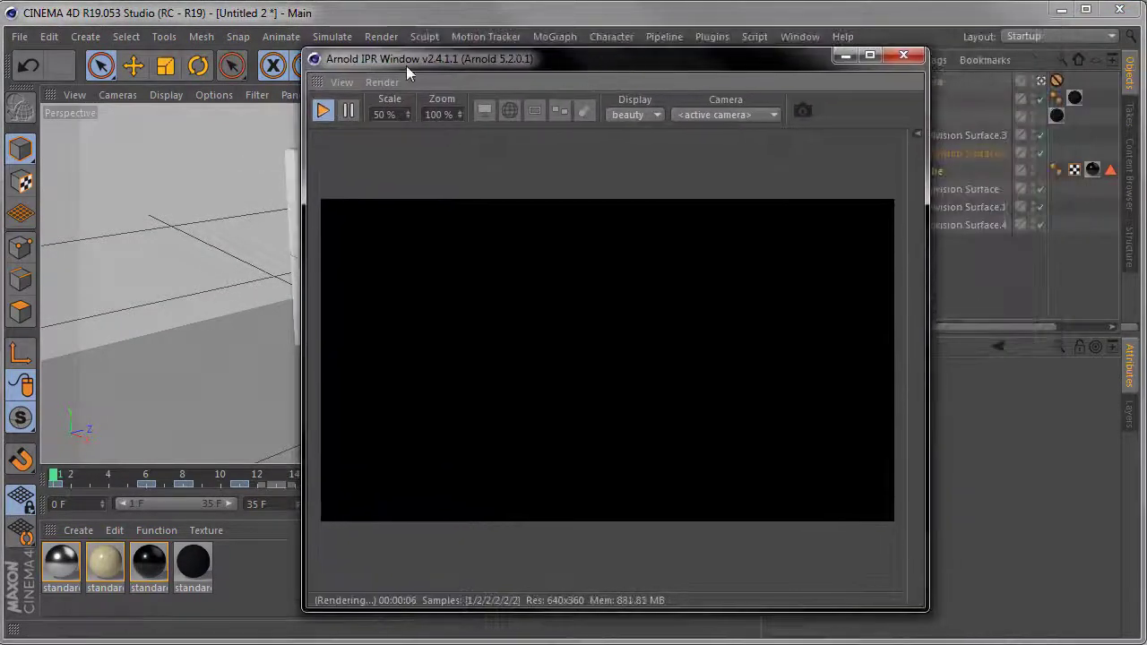
{"action": "left_click_drag", "start_coordinate": [406, 65], "coordinate": [188, 40]}
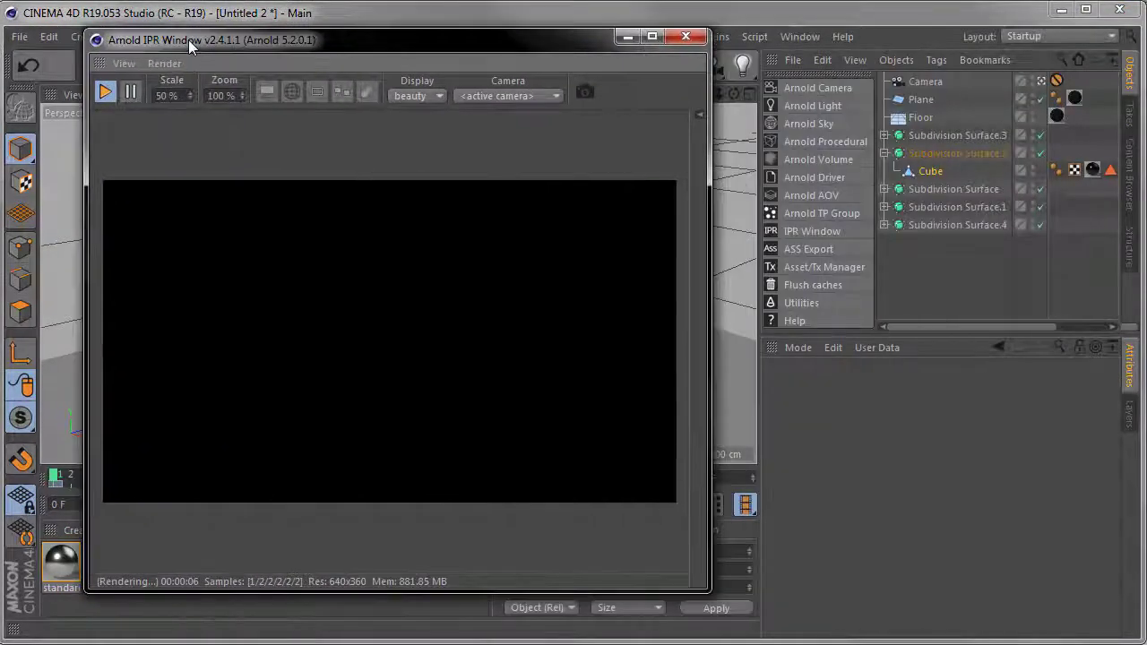
{"action": "left_click", "coordinate": [684, 37]}
Add an Arnold Sky and an Arnold quad light positioned around the dominoes.
{"action": "left_click", "coordinate": [804, 126]}
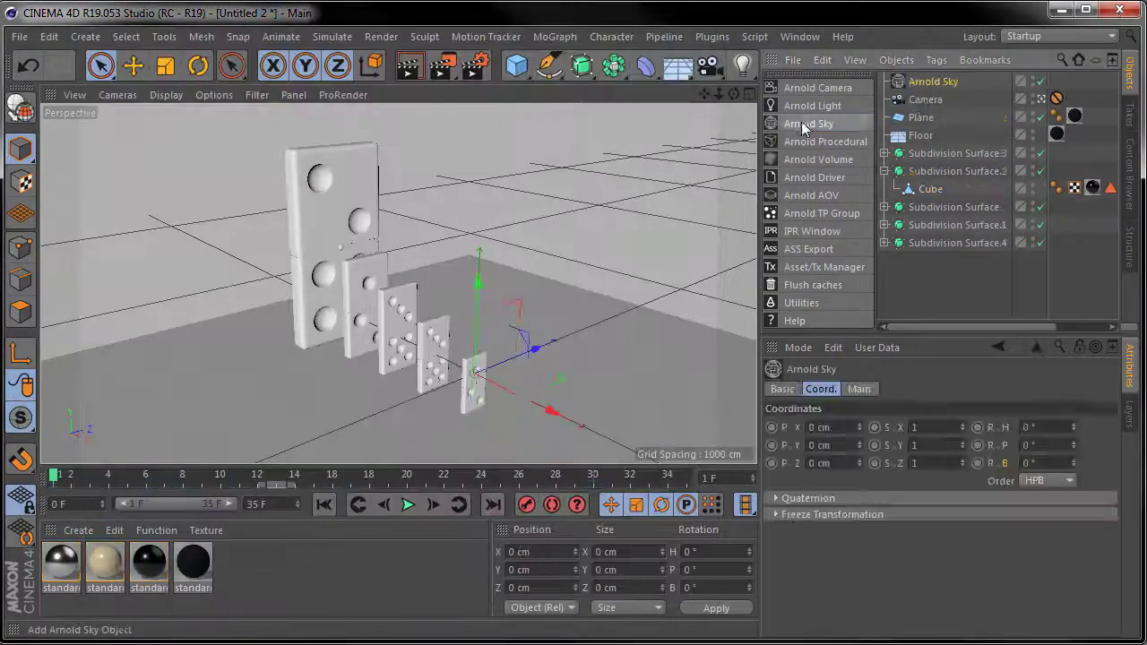
{"action": "left_click", "coordinate": [966, 224]}
{"action": "mouse_move", "coordinate": [269, 320]}
{"action": "left_mouse_down", "text": "alt"}
{"action": "mouse_move", "coordinate": [268, 195]}
{"action": "mouse_move", "coordinate": [558, 388]}
{"action": "mouse_move", "coordinate": [397, 287]}
{"action": "mouse_move", "coordinate": [430, 332]}
{"action": "left_mouse_up", "text": "alt"}
{"action": "left_click", "coordinate": [858, 388]}
{"action": "left_click", "coordinate": [897, 388]}
Duplicate the quad light and aim the copy at the dominoes by viewing through it.
{"action": "key", "text": "ctrl+c"}
{"action": "key", "text": "ctrl+v"}
{"action": "left_click", "coordinate": [117, 94]}
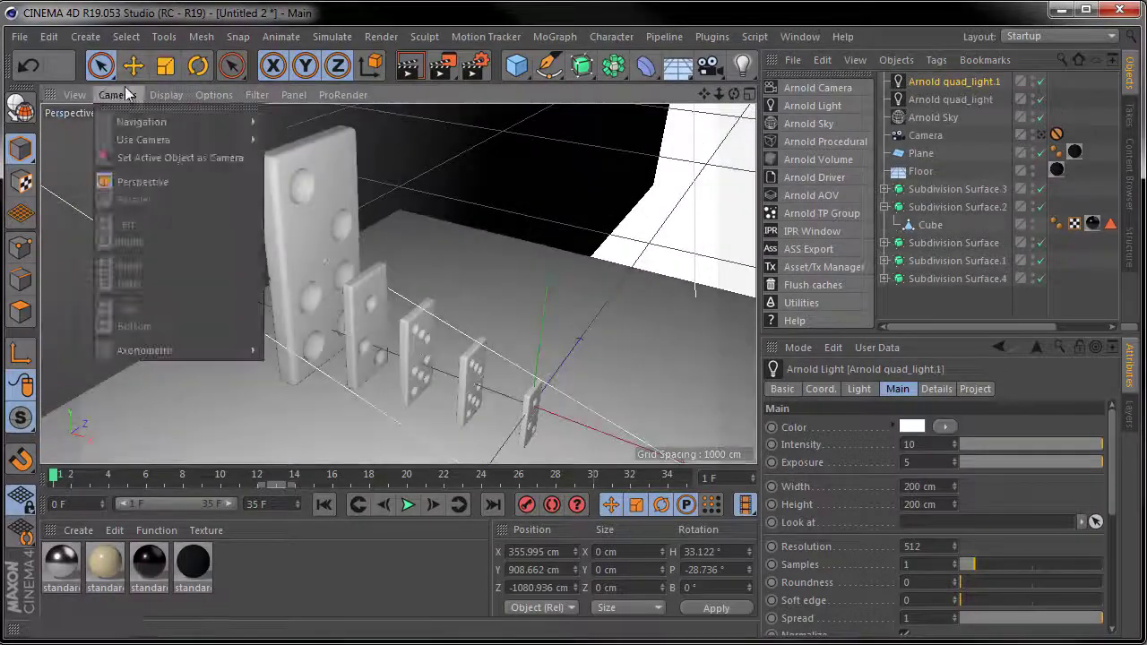
{"action": "left_click", "coordinate": [215, 226]}
{"action": "mouse_move", "coordinate": [215, 227]}
{"action": "left_mouse_down", "text": "alt"}
{"action": "mouse_move", "coordinate": [166, 230]}
{"action": "mouse_move", "coordinate": [335, 200]}
{"action": "mouse_move", "coordinate": [311, 235]}
{"action": "mouse_move", "coordinate": [307, 358]}
{"action": "mouse_move", "coordinate": [355, 345]}
{"action": "mouse_move", "coordinate": [358, 224]}
{"action": "left_mouse_up", "text": "alt"}
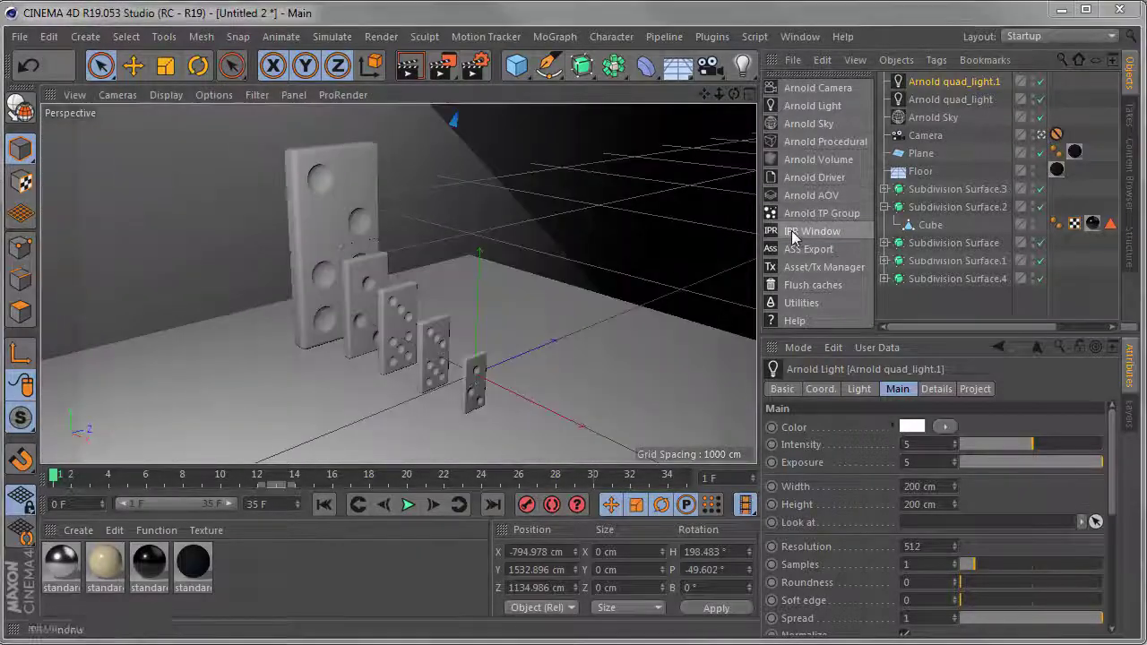
Preview the lit dominoes in the Arnold IPR, zooming the render, then select Subdivision Surface.3.
{"action": "left_click", "coordinate": [811, 230]}
{"action": "scroll", "coordinate": [413, 367], "scroll_direction": "up", "scroll_amount": 4}
{"action": "scroll", "coordinate": [413, 367], "scroll_direction": "up", "scroll_amount": 3}
{"action": "scroll", "coordinate": [413, 363], "scroll_direction": "up", "scroll_amount": 5}
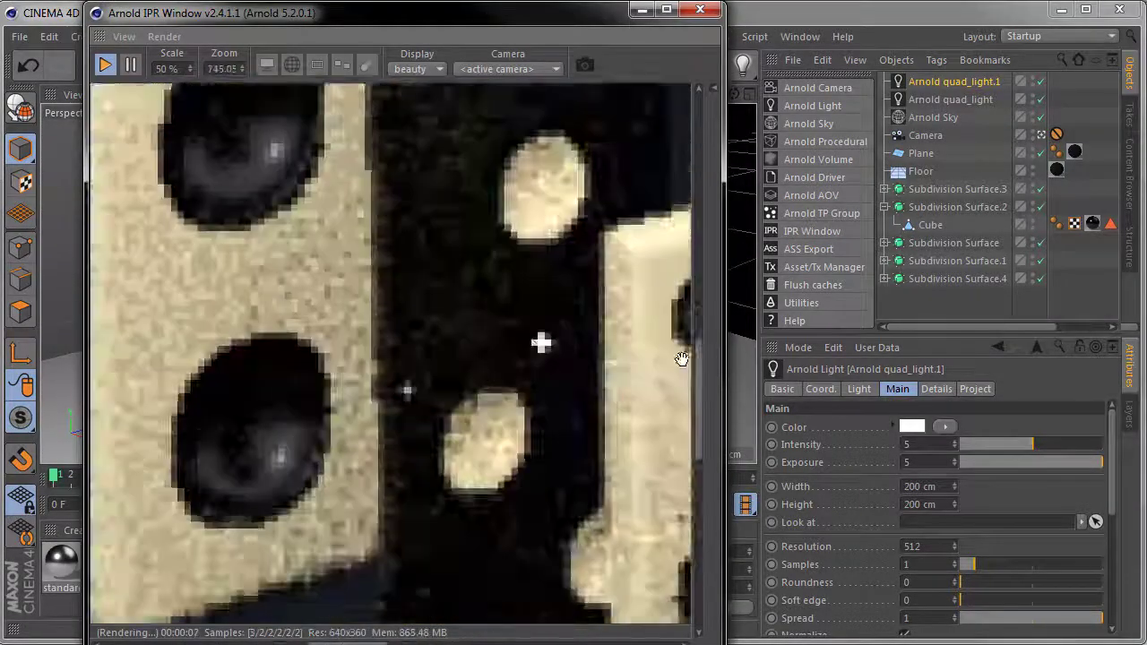
{"action": "scroll", "coordinate": [413, 356], "scroll_direction": "down", "scroll_amount": 17}
{"action": "scroll", "coordinate": [413, 356], "scroll_direction": "up", "scroll_amount": 5}
{"action": "scroll", "coordinate": [252, 408], "scroll_direction": "up", "scroll_amount": 4}
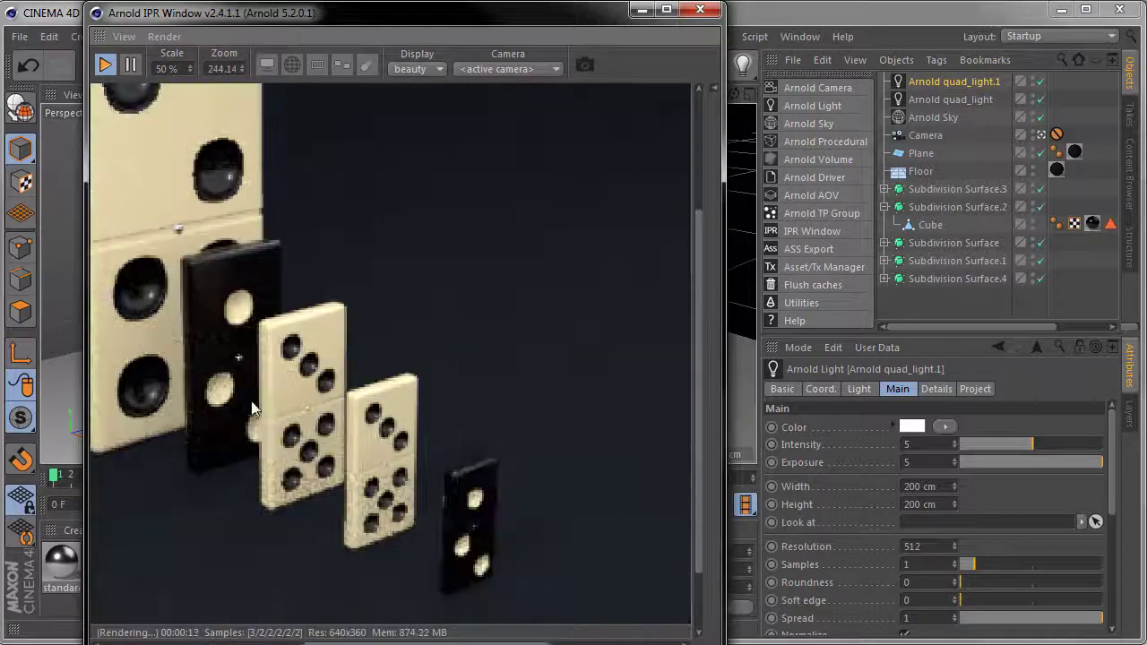
{"action": "left_click", "coordinate": [697, 10]}
{"action": "left_click", "coordinate": [930, 224]}
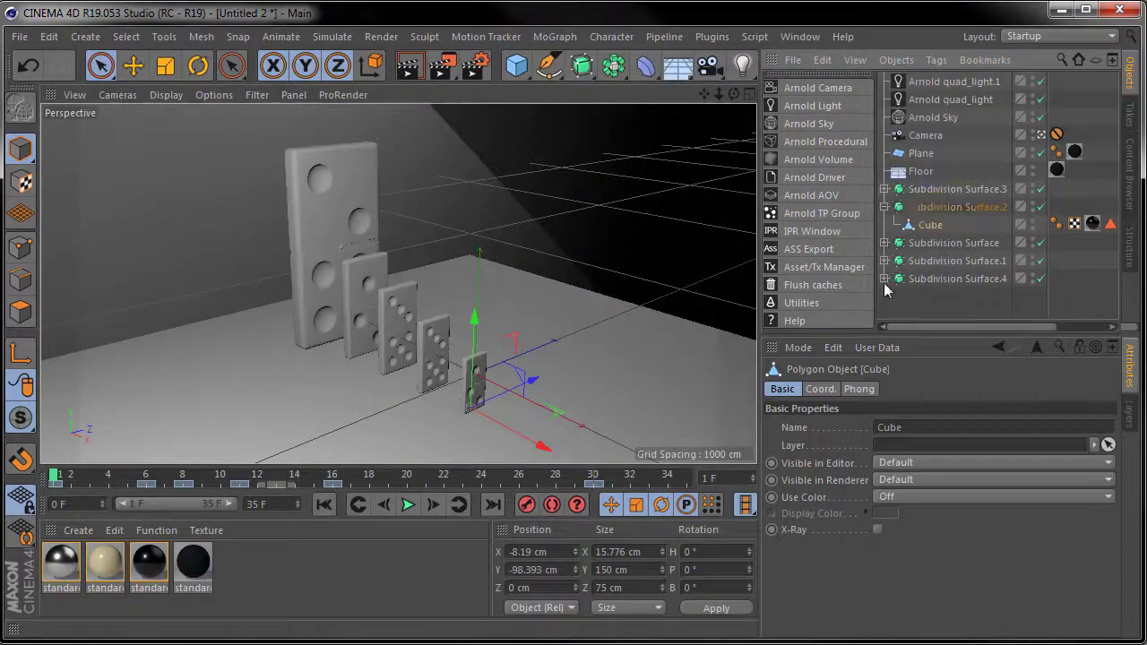
{"action": "left_click", "coordinate": [959, 207]}
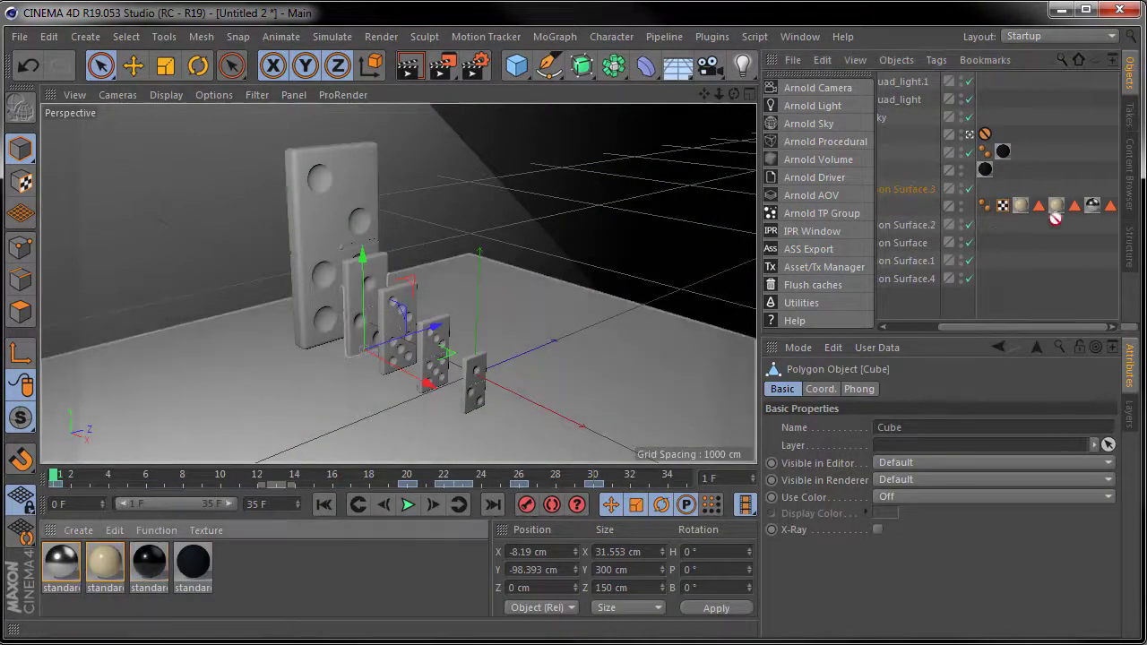
Orbit the view, recheck the render in the Arnold IPR, then select quad_light.
{"action": "left_click", "coordinate": [811, 231]}
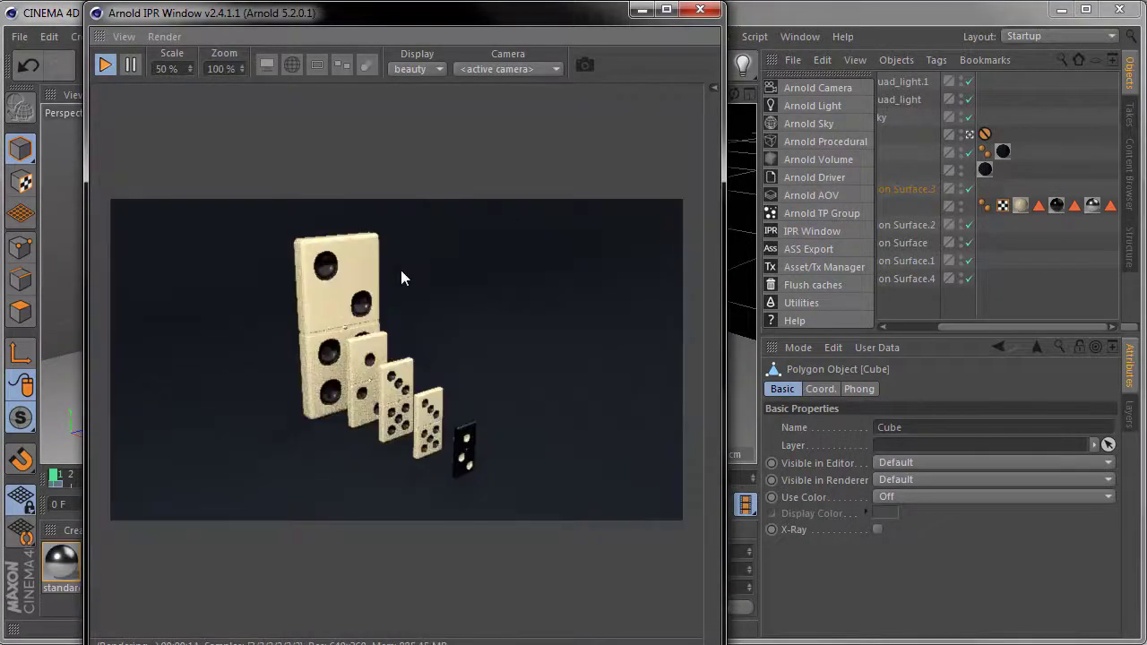
{"action": "left_click", "coordinate": [962, 343]}
{"action": "key", "text": "e"}
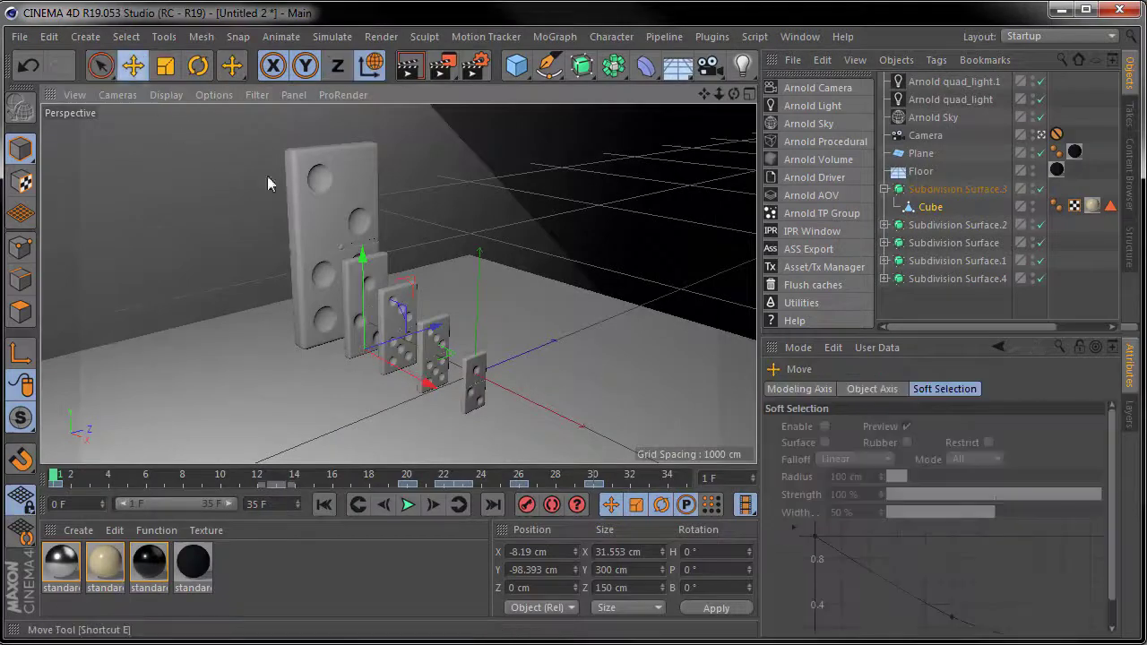
{"action": "mouse_move", "coordinate": [466, 313]}
{"action": "left_mouse_down", "text": "alt"}
{"action": "mouse_move", "coordinate": [424, 365]}
{"action": "mouse_move", "coordinate": [398, 345]}
{"action": "left_mouse_up", "text": "alt"}
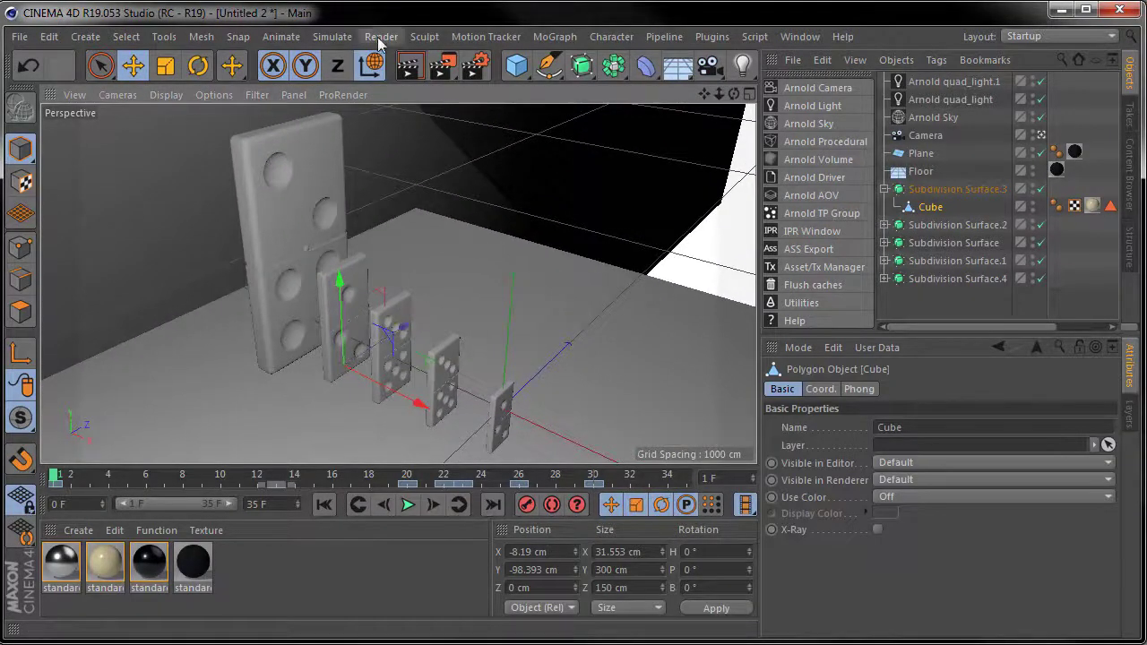
{"action": "left_click", "coordinate": [811, 231]}
{"action": "scroll", "coordinate": [359, 403], "scroll_direction": "up", "scroll_amount": 1}
{"action": "scroll", "coordinate": [294, 456], "scroll_direction": "up", "scroll_amount": 1}
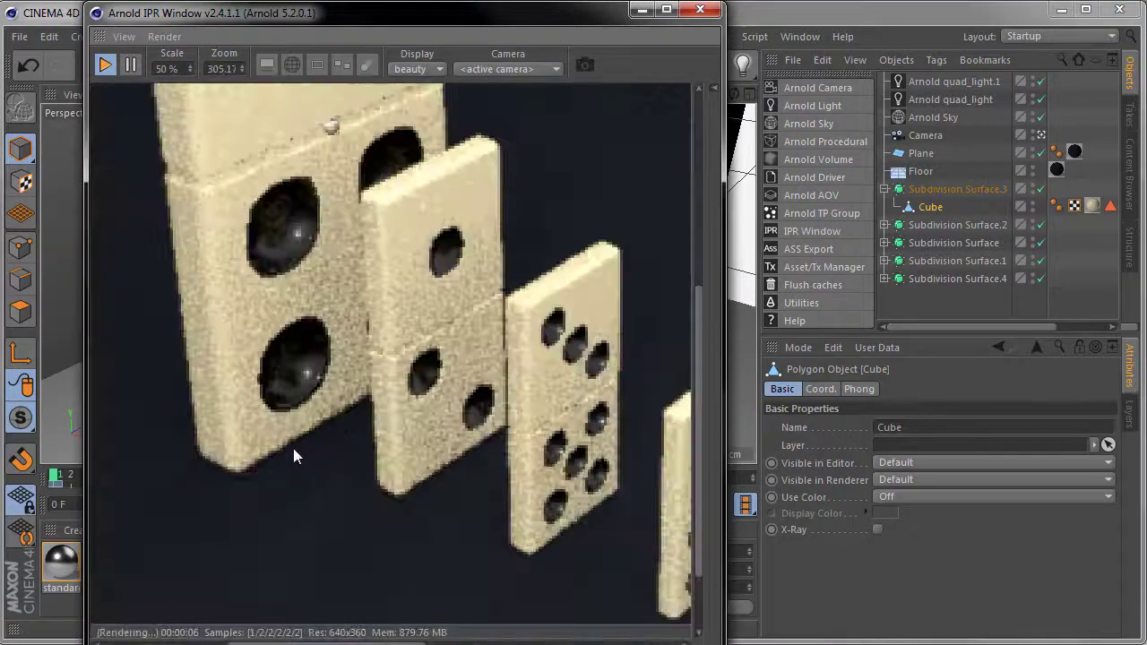
{"action": "scroll", "coordinate": [416, 443], "scroll_direction": "down", "scroll_amount": 1}
{"action": "scroll", "coordinate": [430, 475], "scroll_direction": "up", "scroll_amount": 2}
{"action": "scroll", "coordinate": [498, 404], "scroll_direction": "down", "scroll_amount": 2}
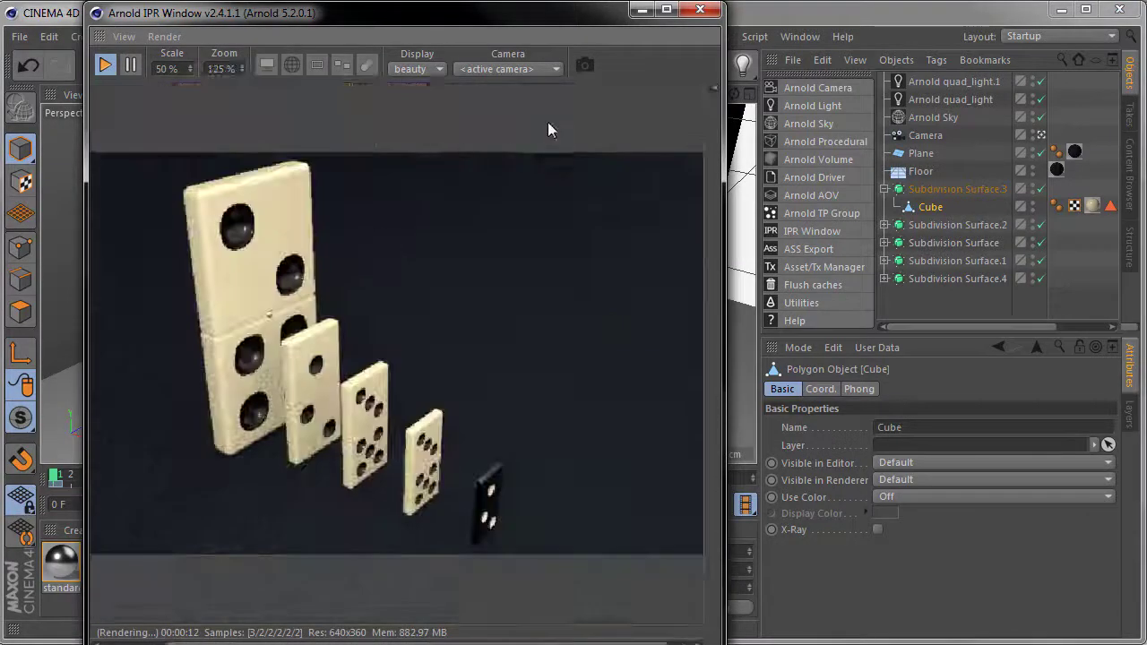
{"action": "left_click", "coordinate": [699, 10]}
{"action": "left_click", "coordinate": [950, 99]}
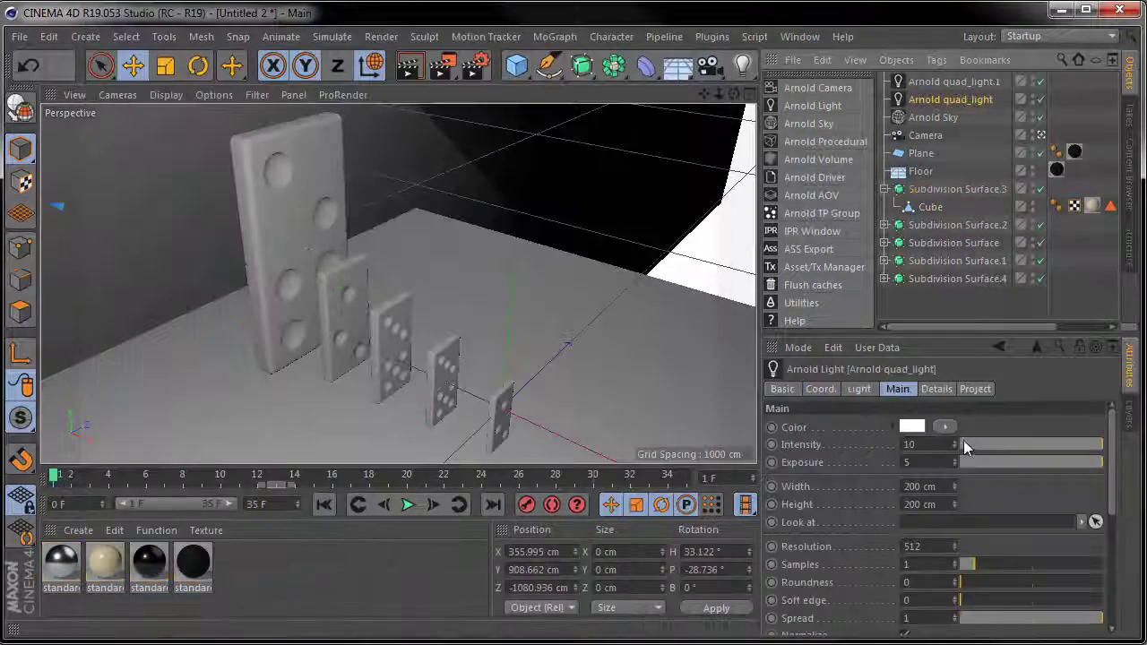
Set quad_light.1 to 10 samples.
{"action": "scroll", "coordinate": [967, 566], "scroll_direction": "down", "scroll_amount": 3}
{"action": "left_click", "coordinate": [949, 82]}
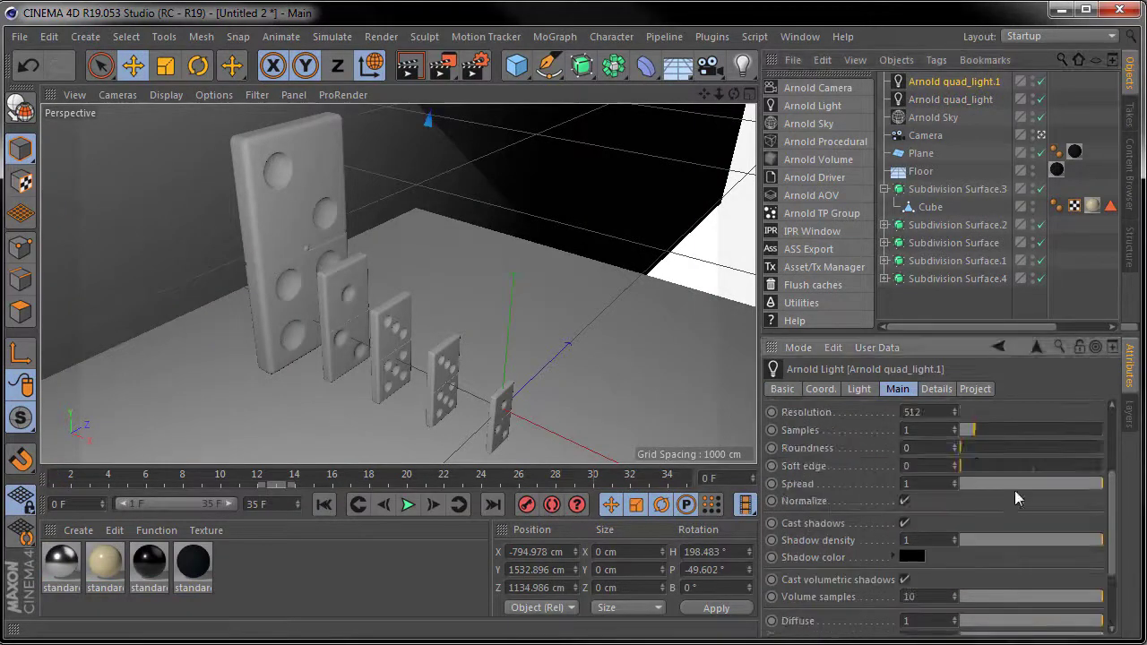
{"action": "key", "text": "Return"}
{"action": "scroll", "coordinate": [862, 462], "scroll_direction": "up", "scroll_amount": 3}
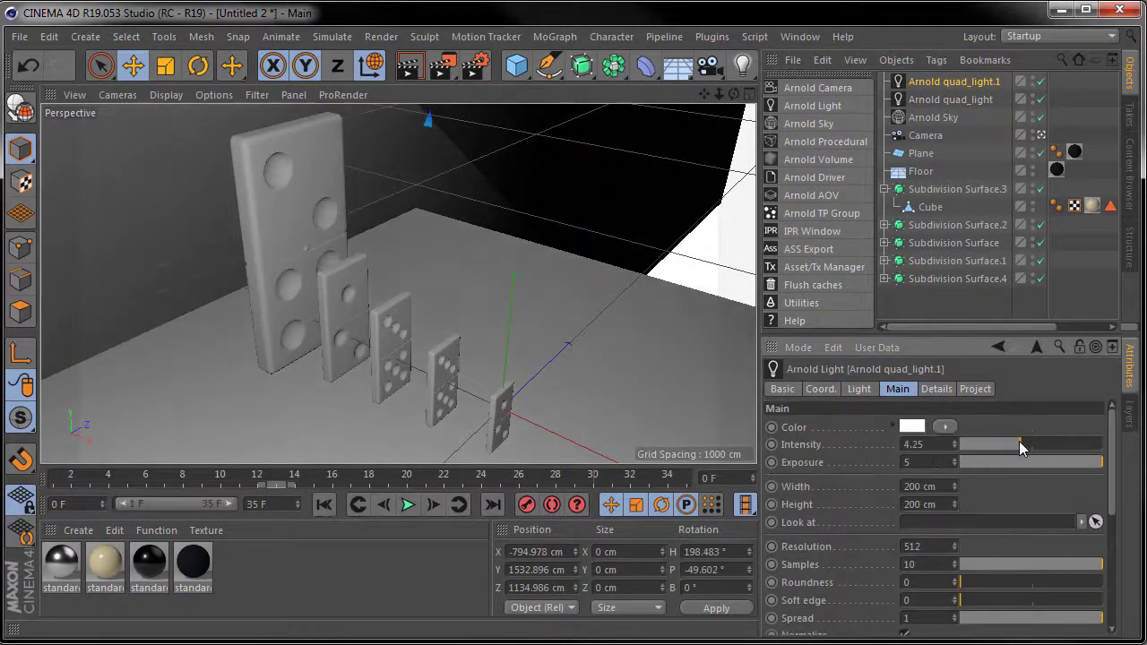
Re-aim quad_light at the dominoes by looking through it in the viewport.
{"action": "left_click", "coordinate": [930, 99]}
{"action": "left_click", "coordinate": [950, 99]}
{"action": "left_click", "coordinate": [117, 94]}
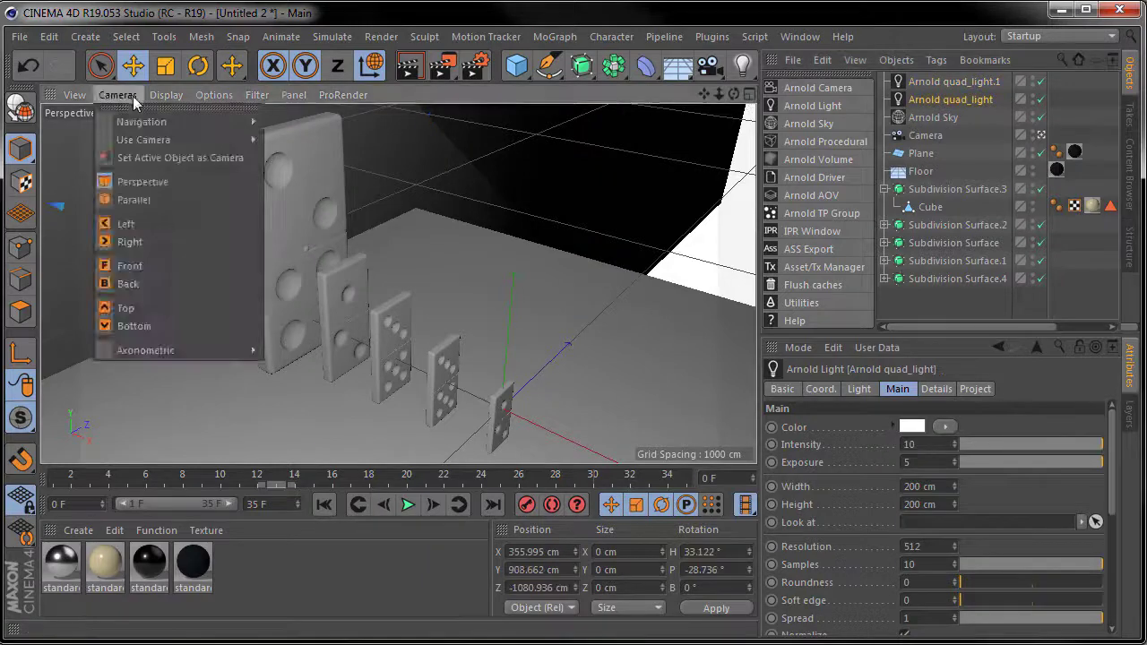
{"action": "left_click", "coordinate": [134, 151]}
{"action": "left_click_drag", "start_coordinate": [249, 225], "coordinate": [275, 246], "text": "alt"}
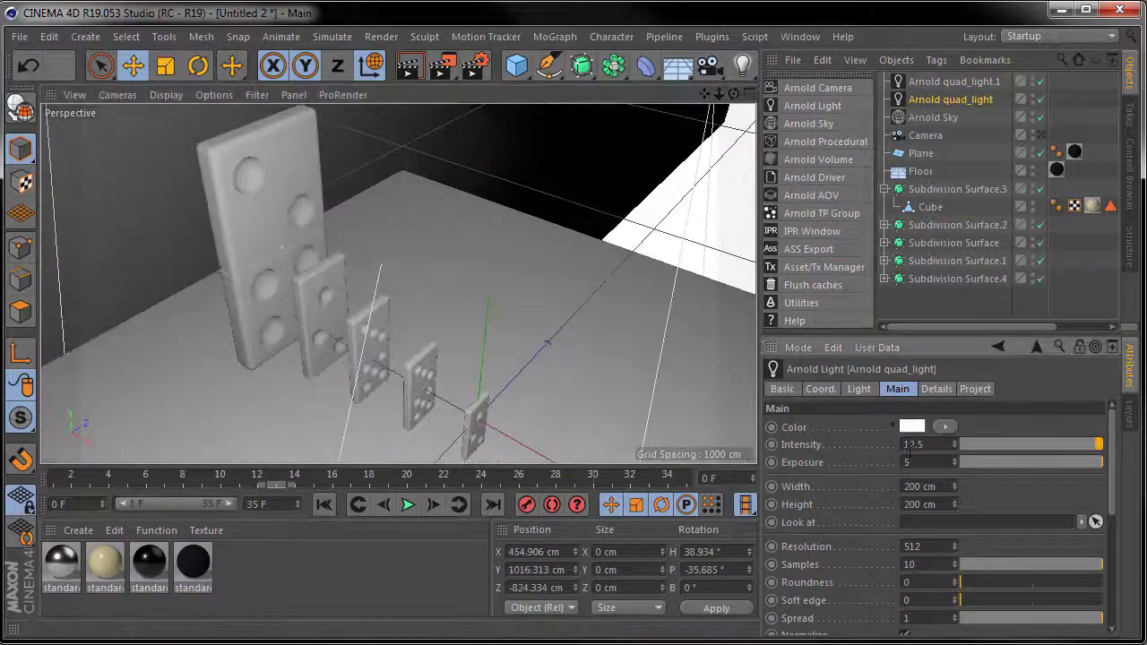
Lower quad_light.1 intensity to 2.5 and check the result in the Arnold IPR.
{"action": "left_click", "coordinate": [584, 298]}
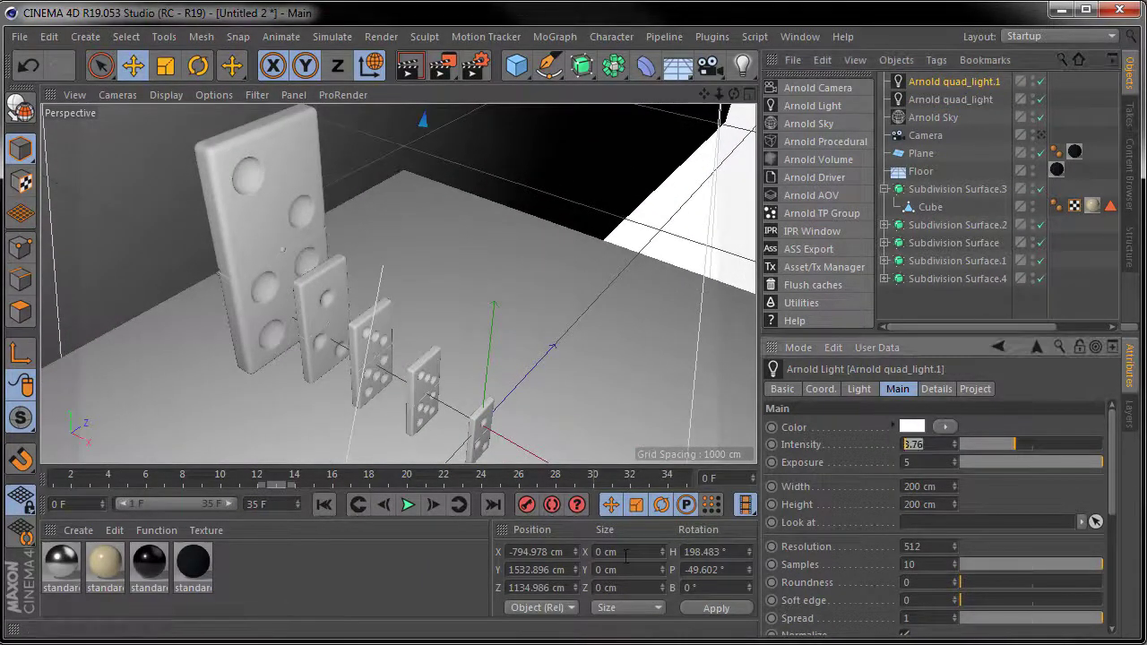
{"action": "left_click_drag", "start_coordinate": [1014, 444], "coordinate": [994, 444]}
{"action": "left_click_drag", "start_coordinate": [609, 189], "coordinate": [455, 107], "text": "alt"}
{"action": "left_click", "coordinate": [778, 233]}
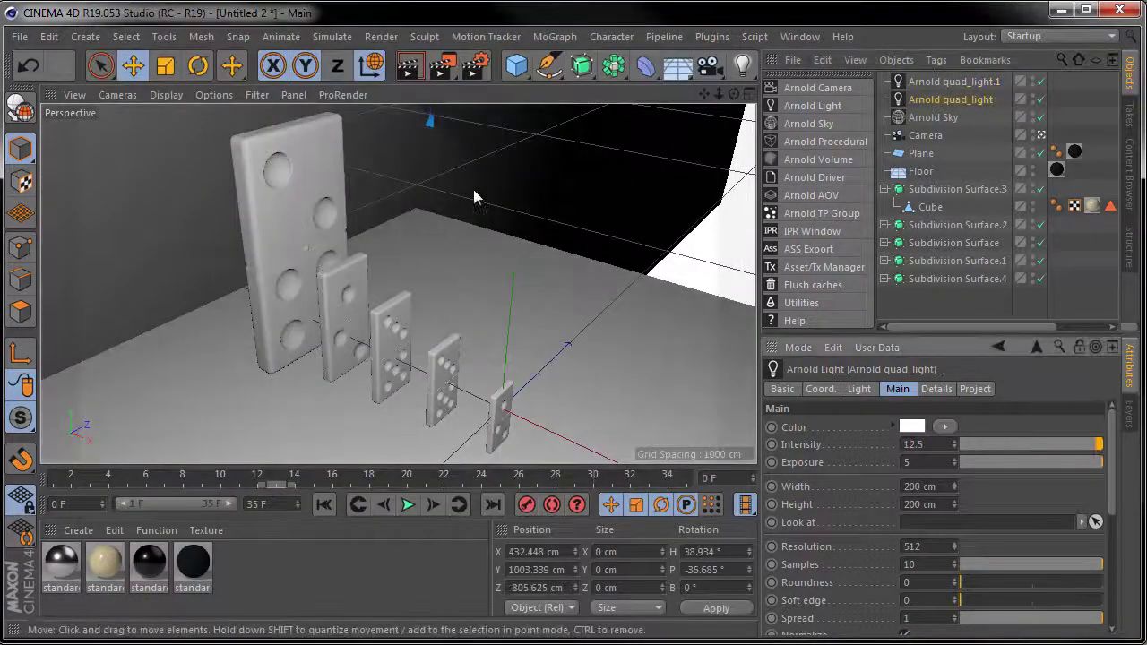
{"action": "left_click", "coordinate": [476, 66]}
{"action": "left_click", "coordinate": [190, 55]}
Choose the Arnold renderer, set output to 1280×720, and render All Frames.
{"action": "left_click", "coordinate": [169, 182]}
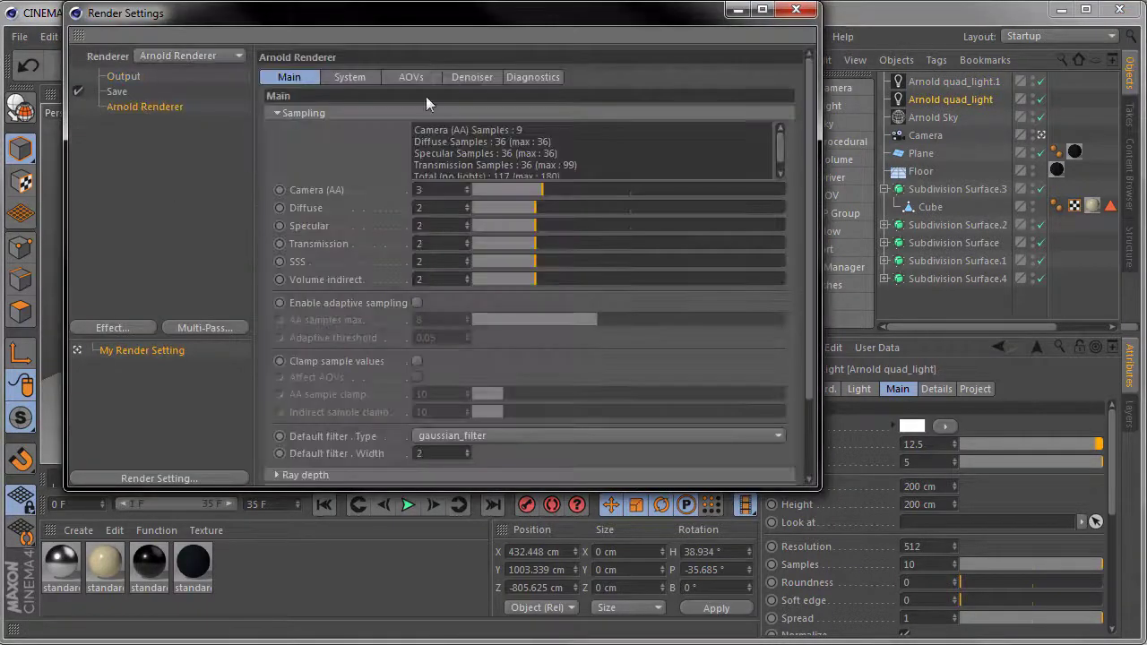
{"action": "left_click", "coordinate": [124, 78]}
{"action": "left_click", "coordinate": [275, 75]}
{"action": "left_click", "coordinate": [435, 484]}
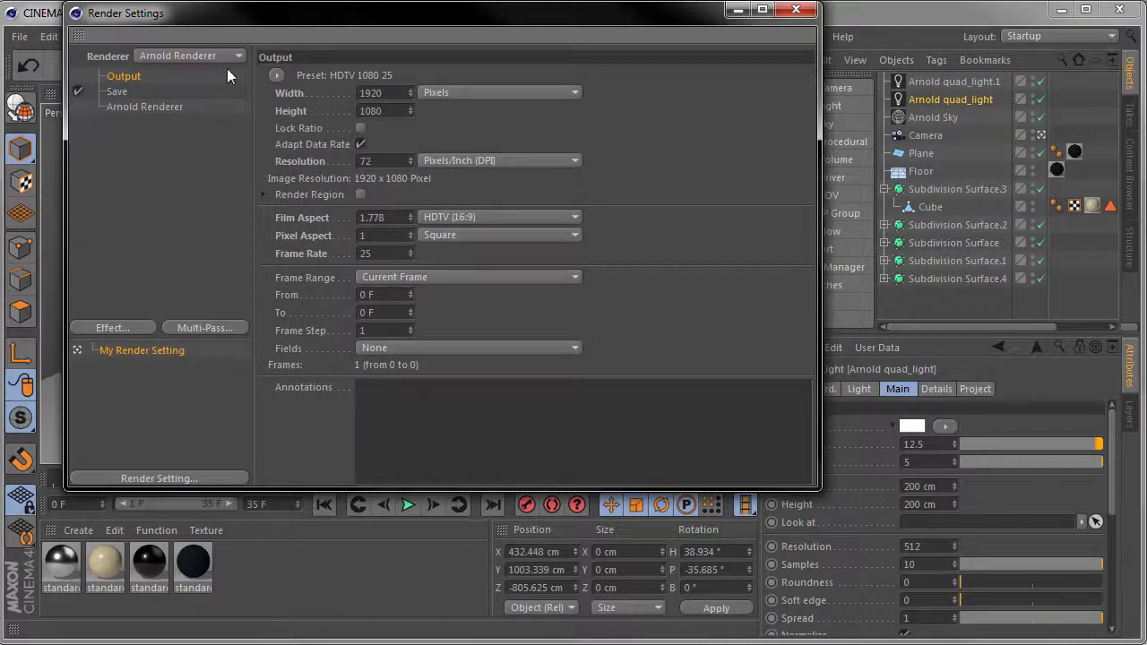
{"action": "left_click", "coordinate": [114, 93]}
{"action": "left_click", "coordinate": [448, 120]}
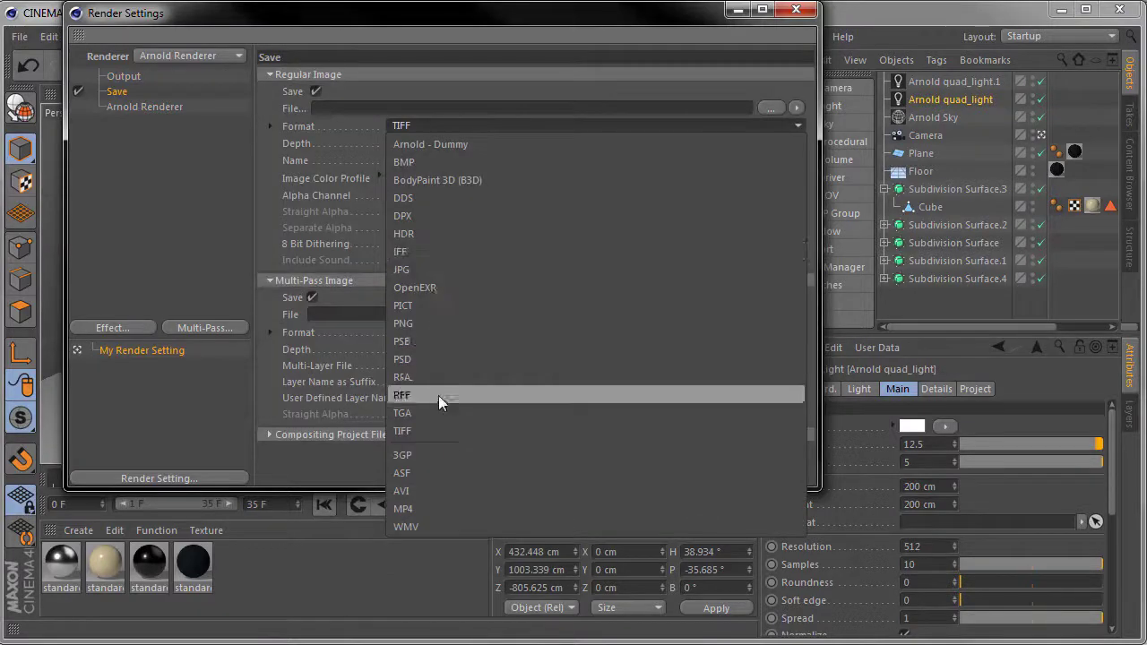
{"action": "left_click", "coordinate": [126, 79]}
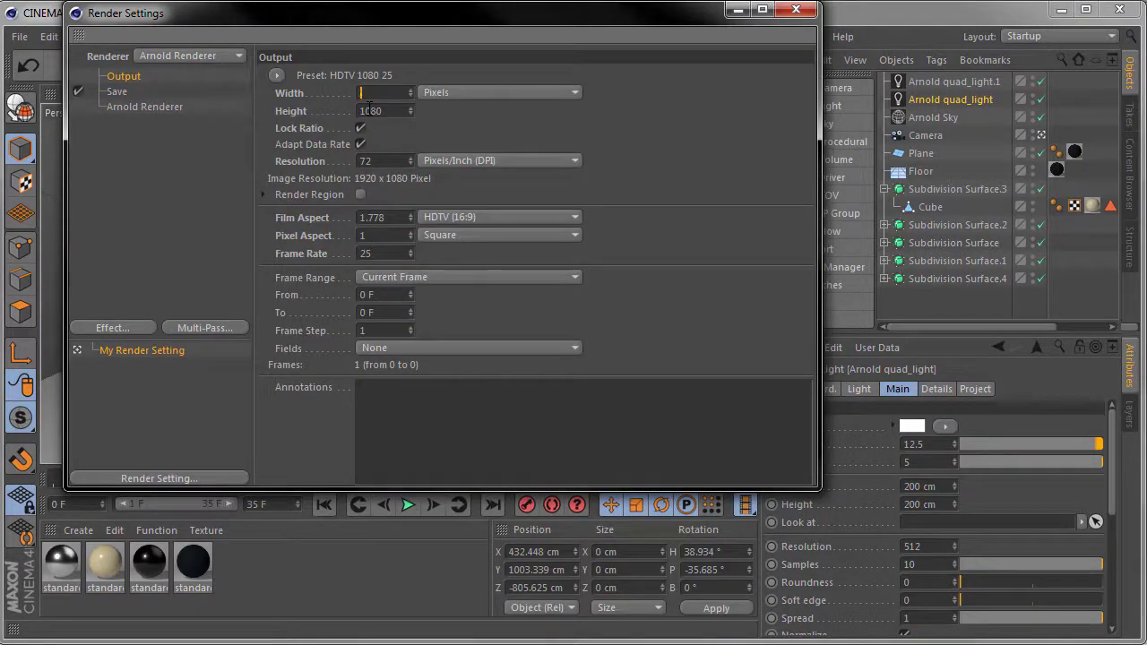
{"action": "type", "text": "1280"}
{"action": "left_click", "coordinate": [398, 276]}
{"action": "left_click", "coordinate": [398, 292]}
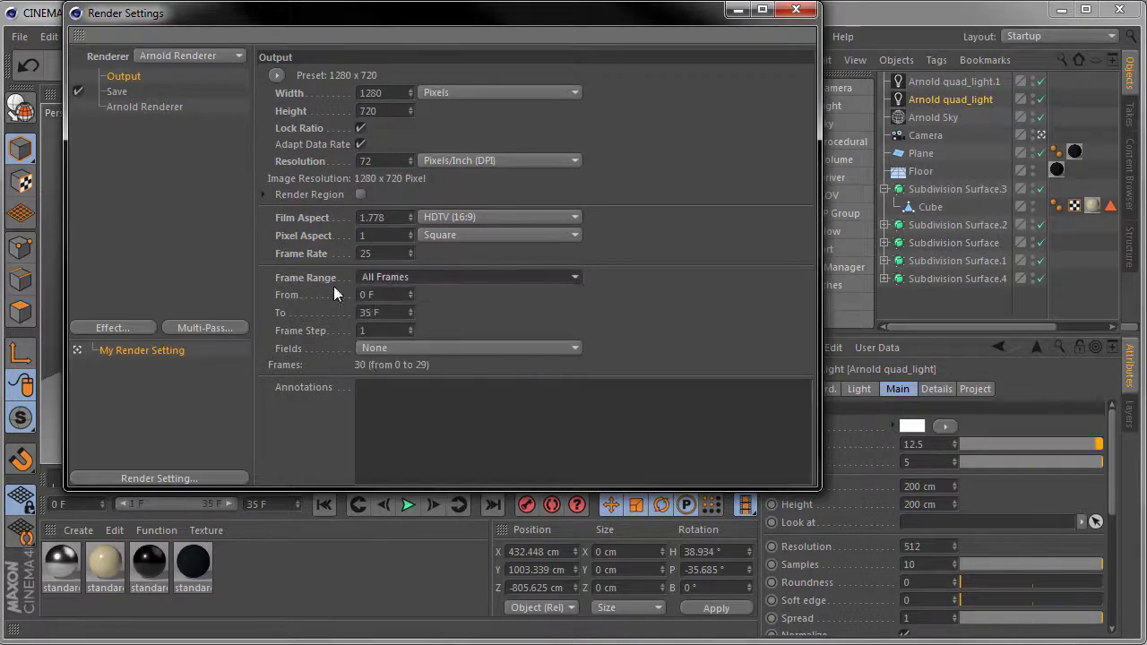
Set the save format to MP4 and close Render Settings.
{"action": "left_click", "coordinate": [121, 92]}
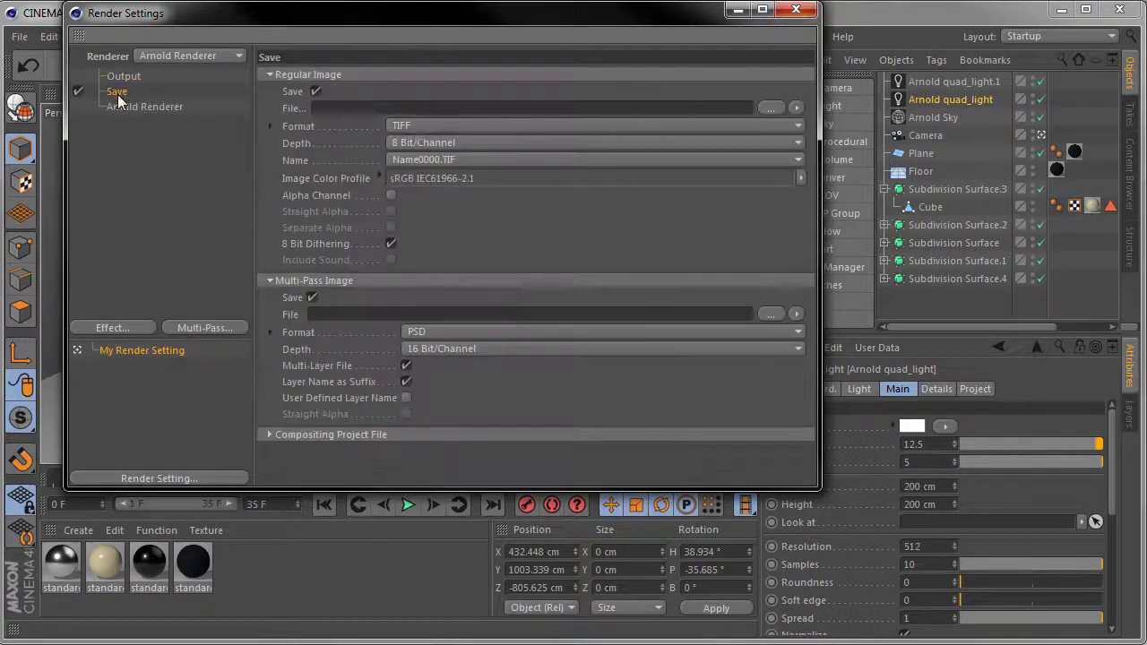
{"action": "left_click", "coordinate": [448, 126]}
{"action": "left_click", "coordinate": [411, 353]}
{"action": "left_click", "coordinate": [448, 125]}
{"action": "left_click", "coordinate": [422, 507]}
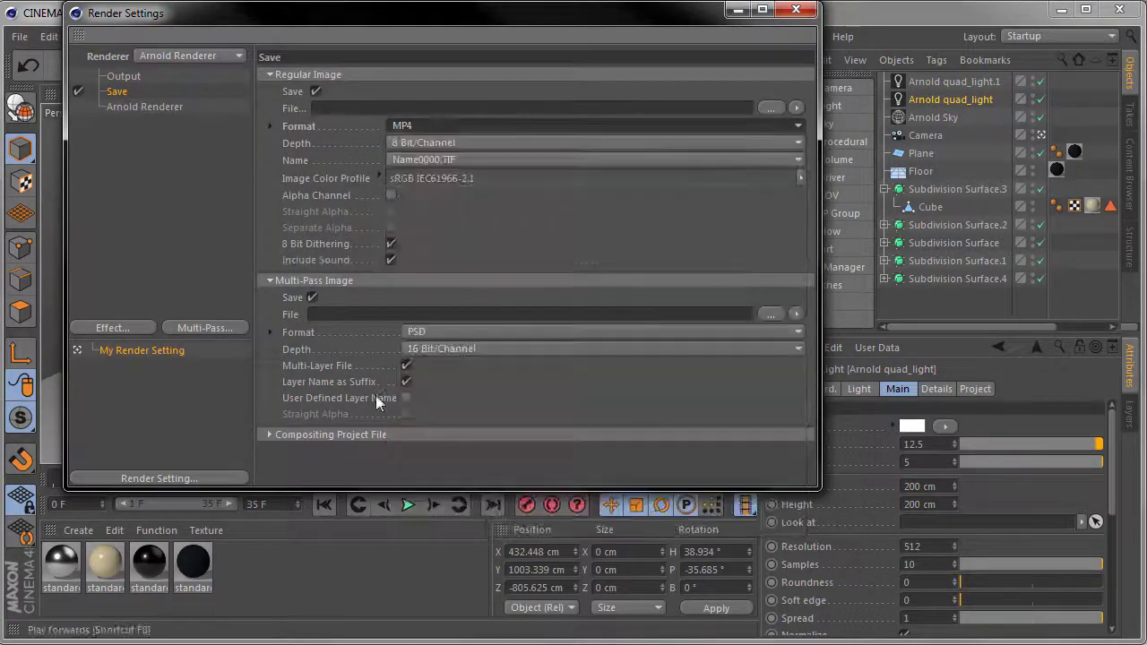
{"action": "left_click", "coordinate": [144, 106]}
{"action": "left_click", "coordinate": [795, 8]}
Add the project to the Render Queue, saving it as Domina.c4d.
{"action": "left_click", "coordinate": [380, 35]}
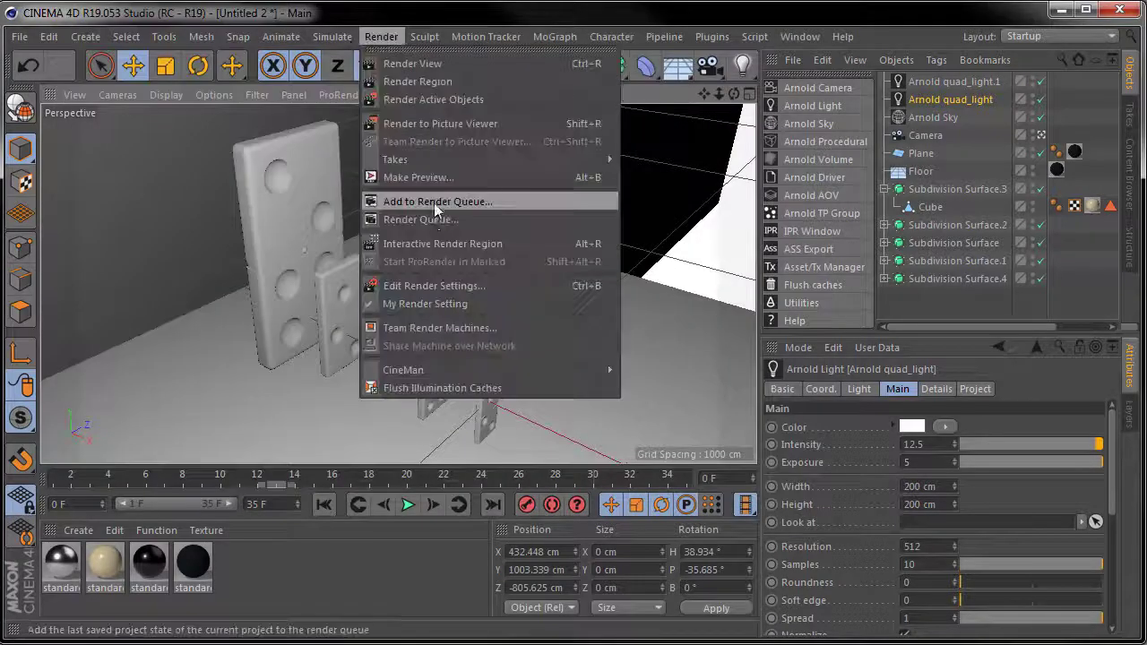
{"action": "left_click", "coordinate": [434, 197]}
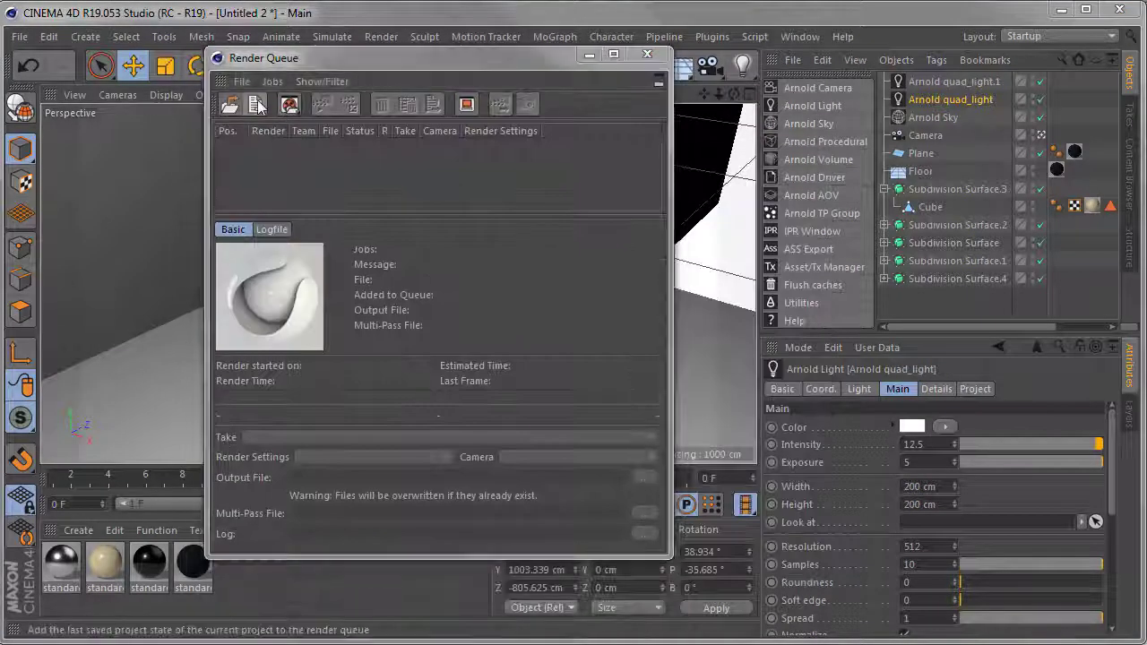
{"action": "scroll", "coordinate": [353, 249], "scroll_direction": "down", "scroll_amount": 2}
{"action": "scroll", "coordinate": [627, 269], "scroll_direction": "down", "scroll_amount": 20}
{"action": "scroll", "coordinate": [672, 287], "scroll_direction": "up", "scroll_amount": 7}
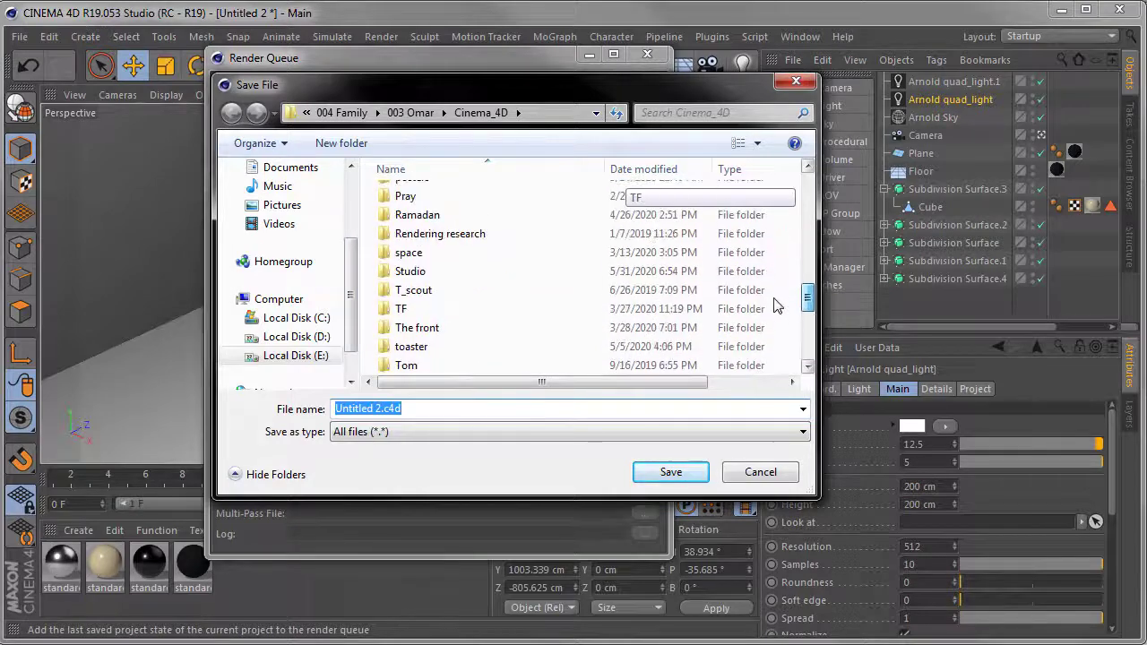
{"action": "type", "text": "1"}
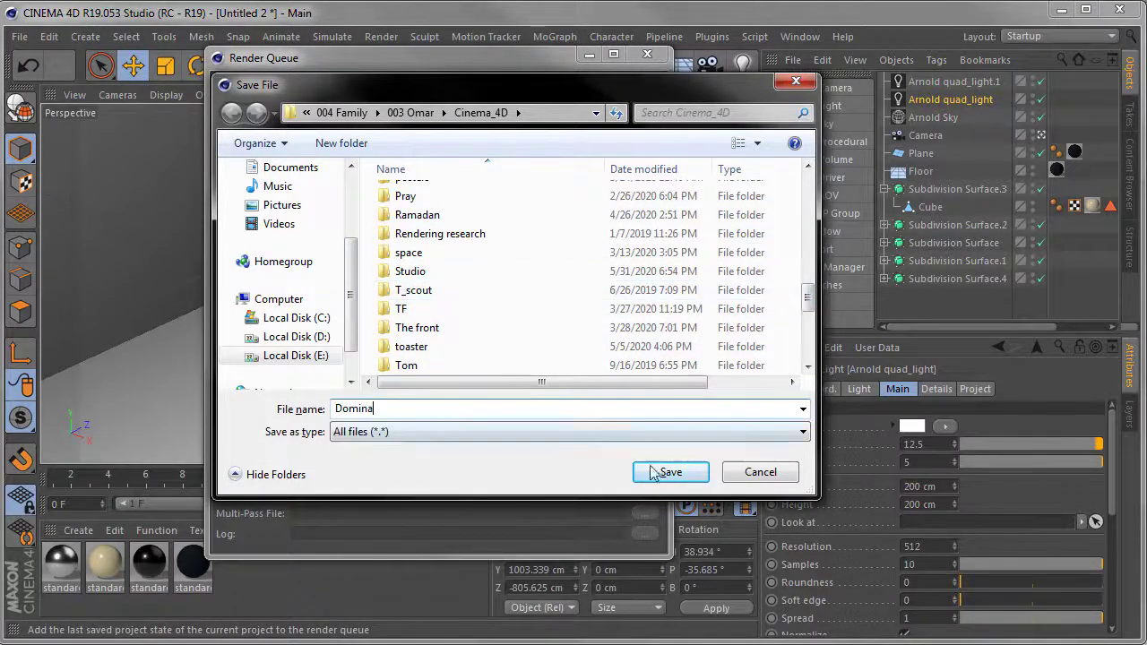
{"action": "left_click", "coordinate": [653, 473]}
Set the job's output file to Domina_Camera_a and start rendering.
{"action": "left_click", "coordinate": [641, 476]}
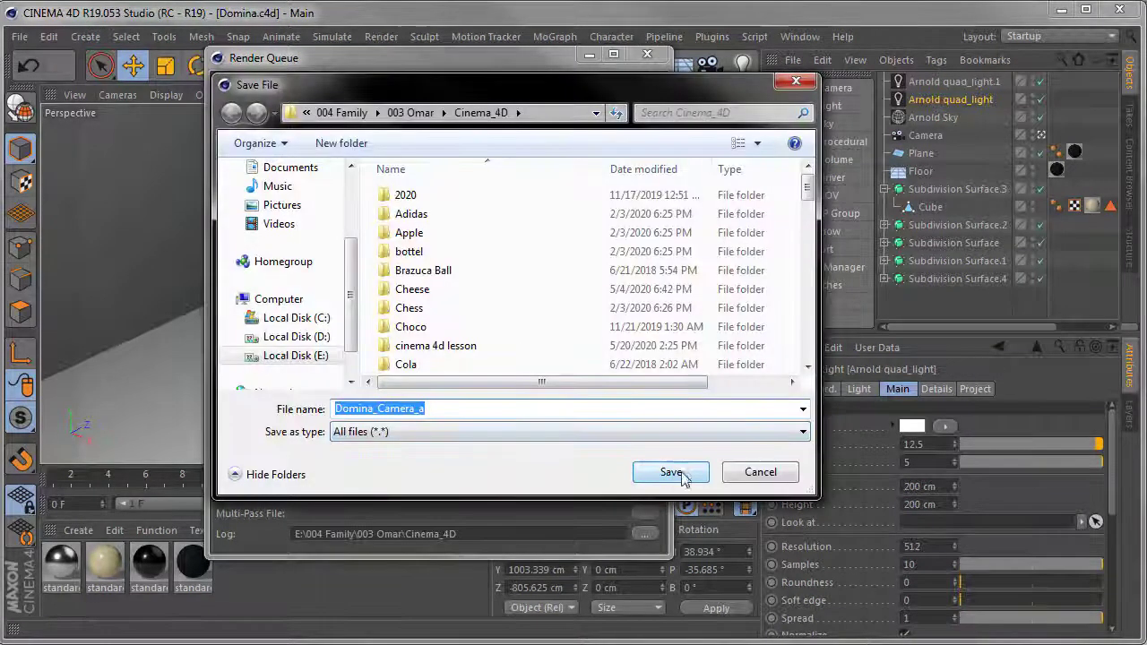
{"action": "left_click", "coordinate": [684, 476]}
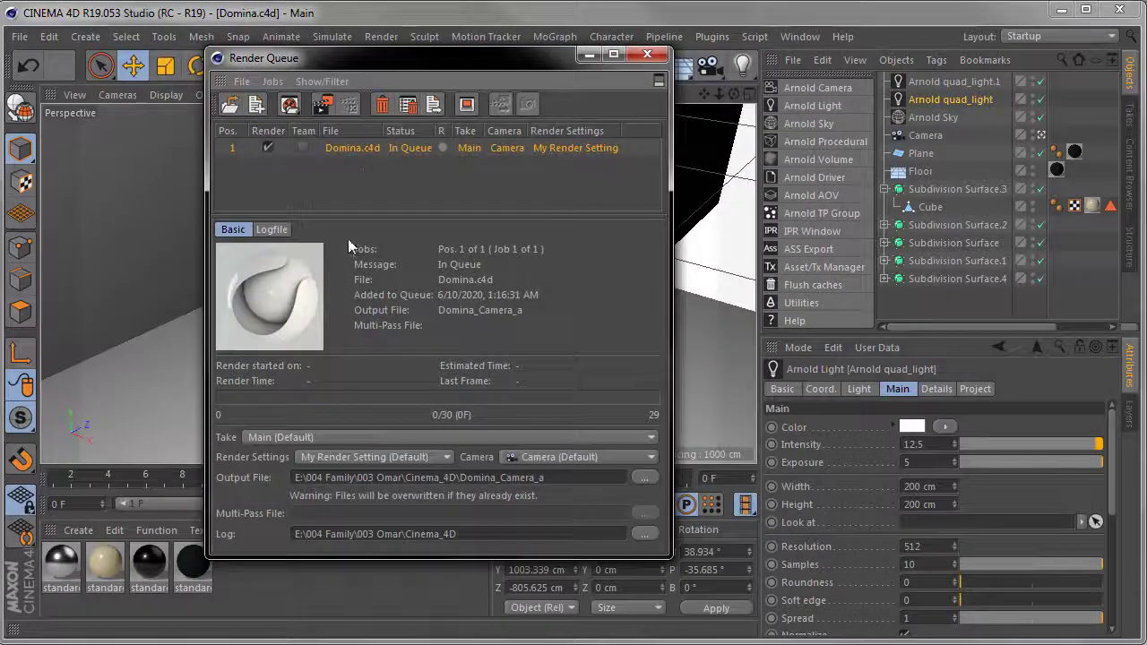
{"action": "left_click", "coordinate": [326, 105]}
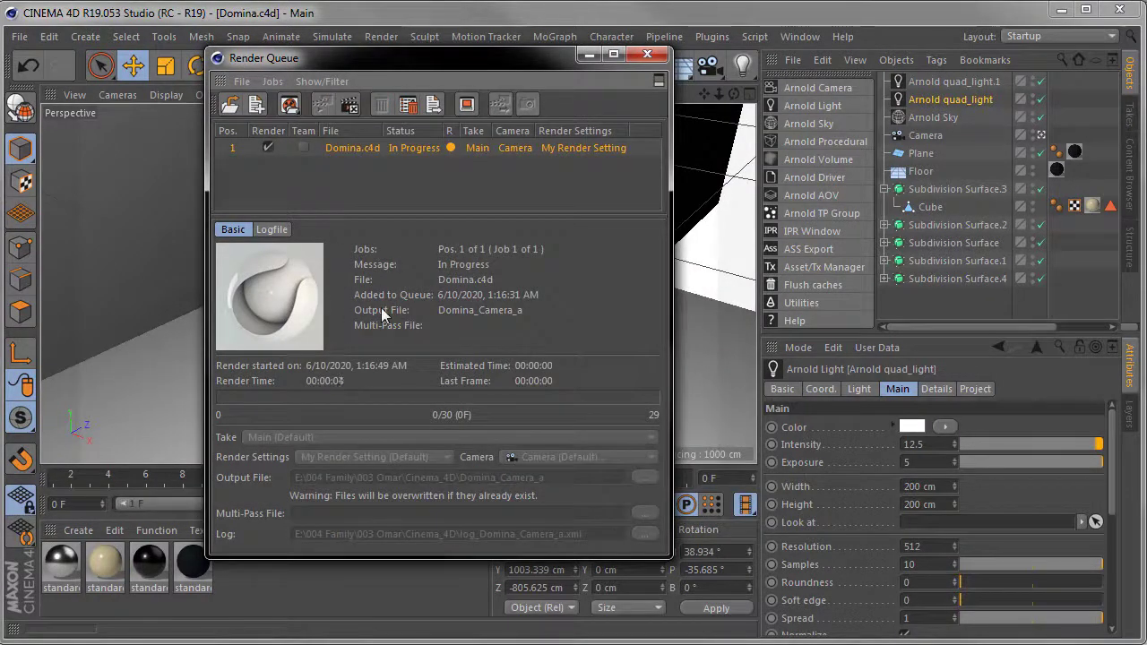